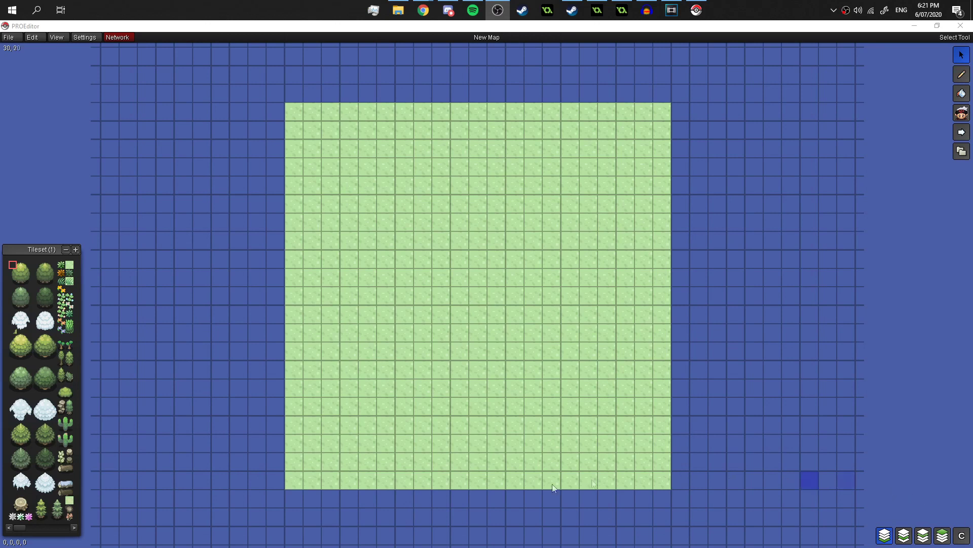
Enlarge the tileset palette and move it up so that the whole tileset fits on screen.
click(75, 249)
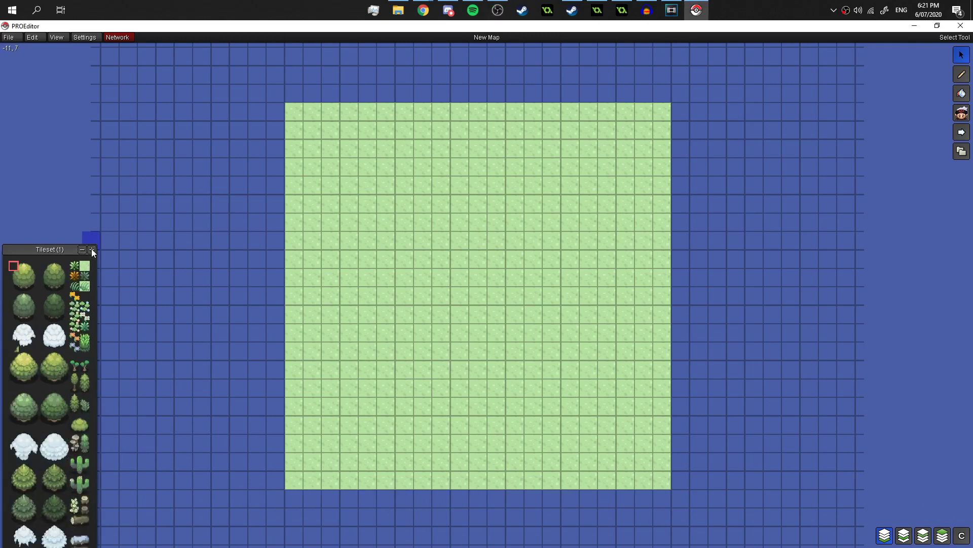
click(92, 249)
click(108, 250)
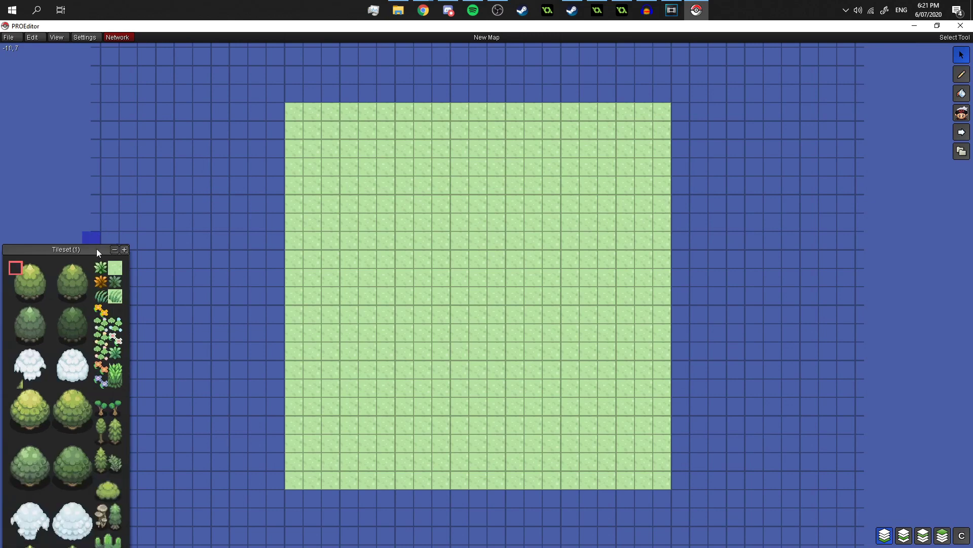
drag(96, 249, 97, 51)
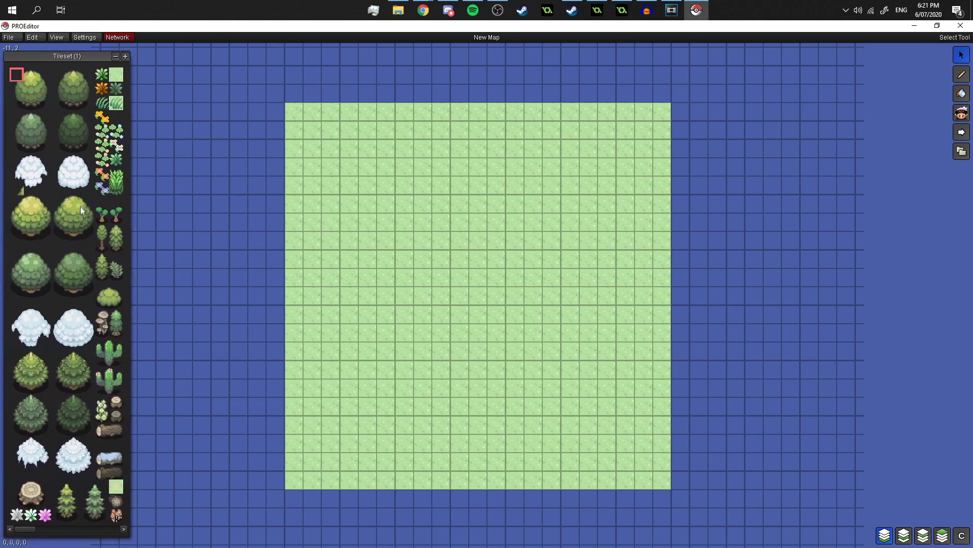
Browse the tilesets from 1 past 16 to examine the available trees, terrain, rocks and houses.
scroll(80, 206, down, 5)
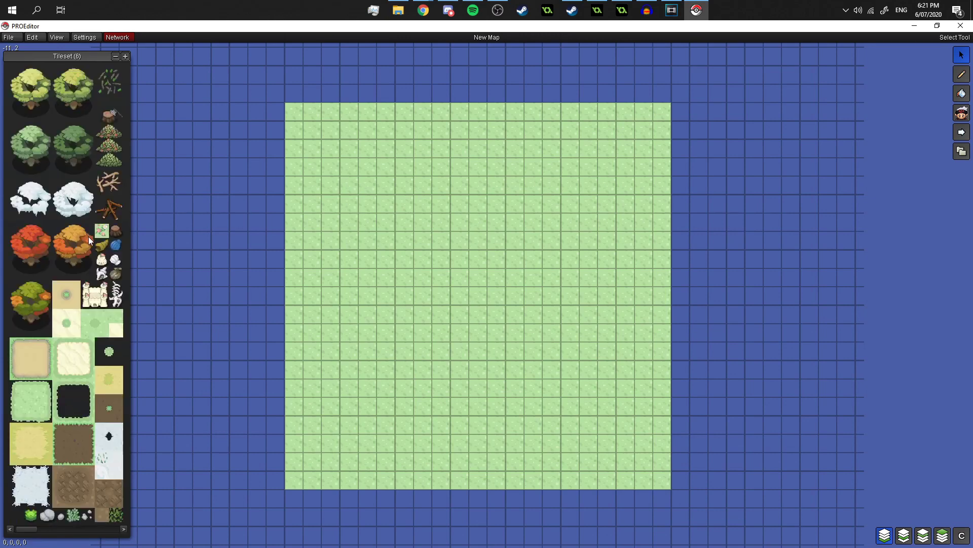
scroll(89, 238, down, 4)
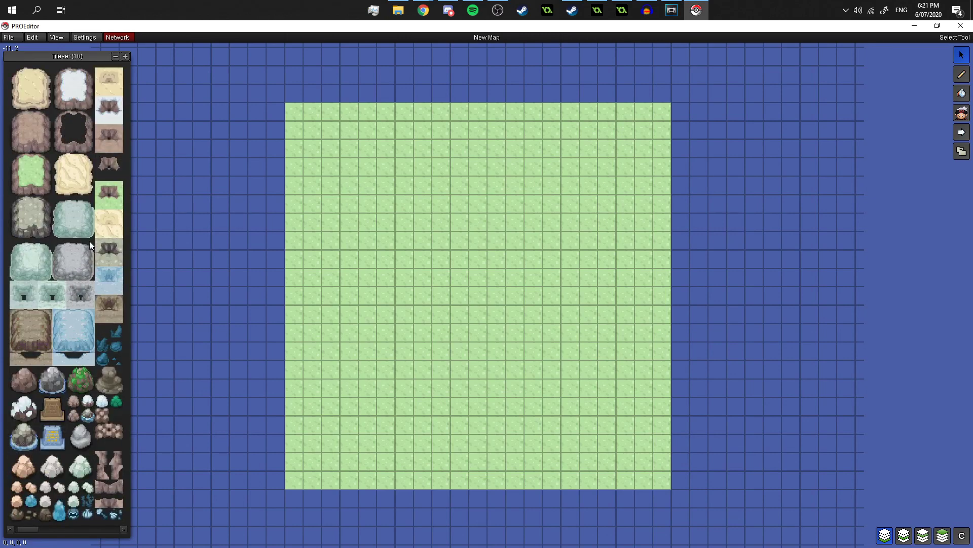
scroll(90, 242, down, 3)
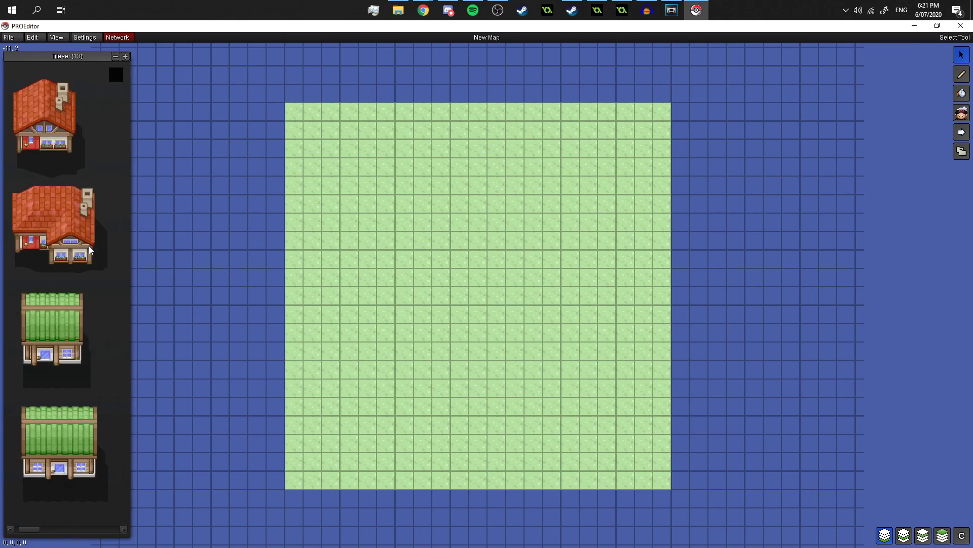
scroll(89, 246, down, 2)
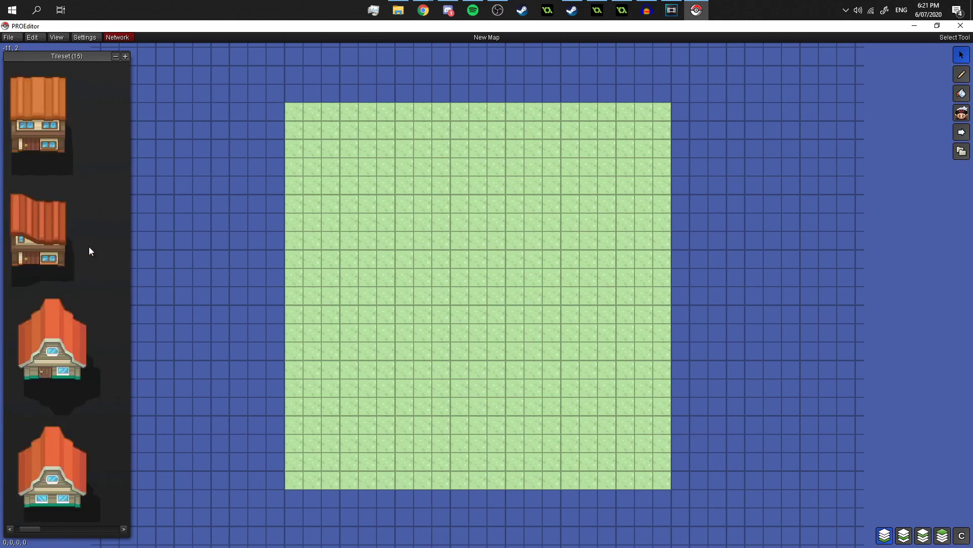
scroll(89, 247, down, 1)
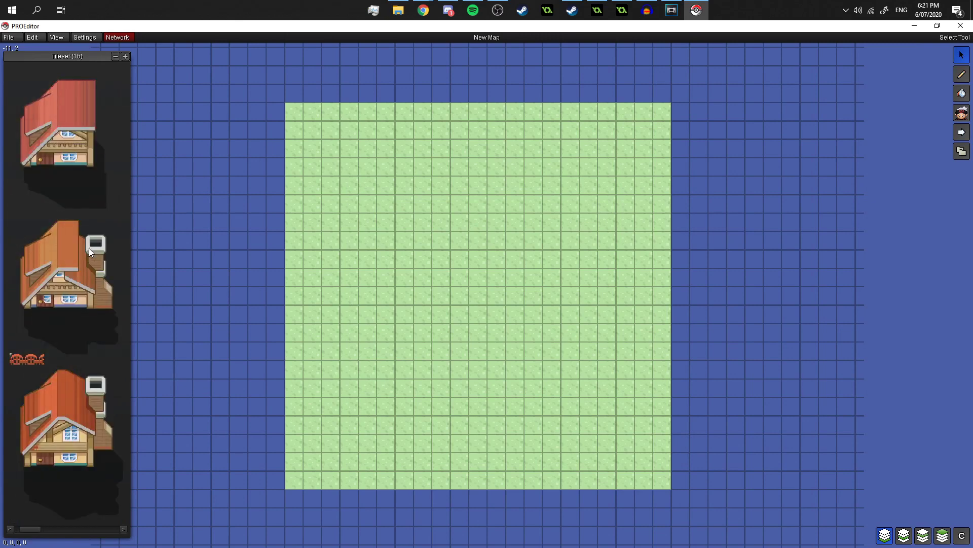
scroll(89, 248, down, 1)
scroll(88, 251, down, 1)
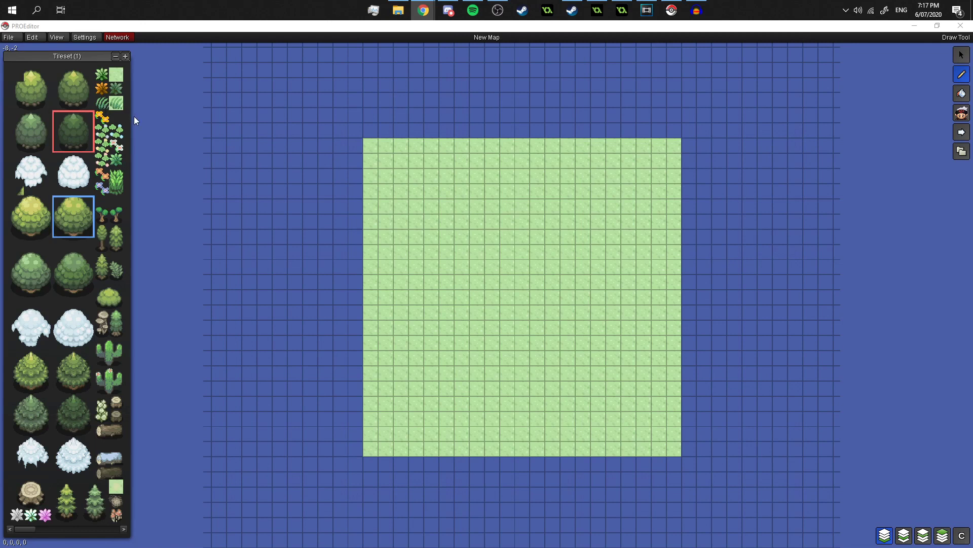
On the second layer, place a row of five dark green trees side by side across the middle of the map.
click(63, 113)
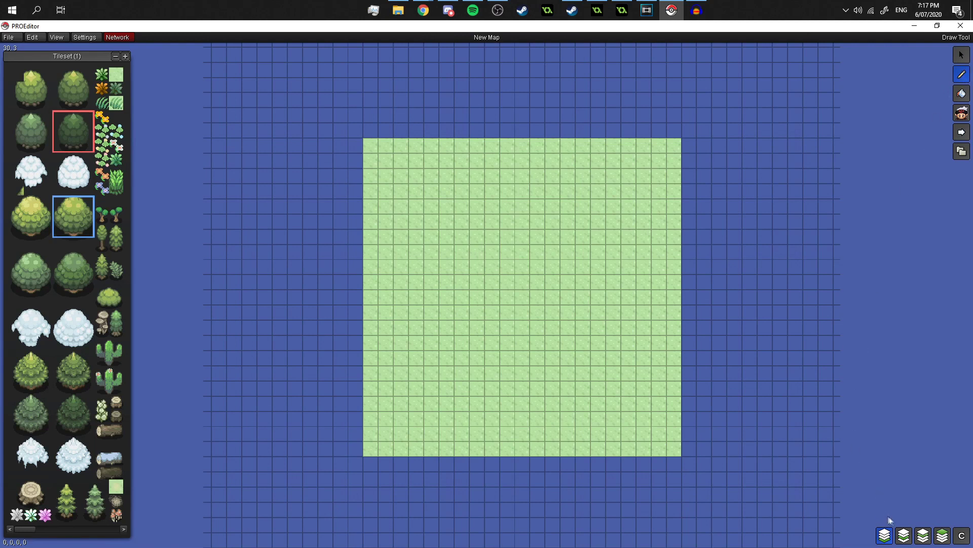
click(905, 538)
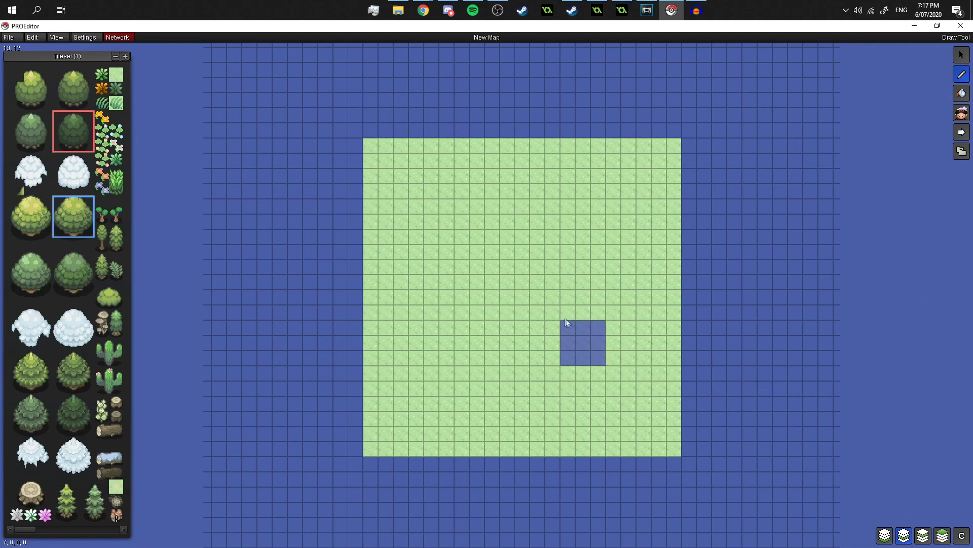
click(444, 278)
click(490, 277)
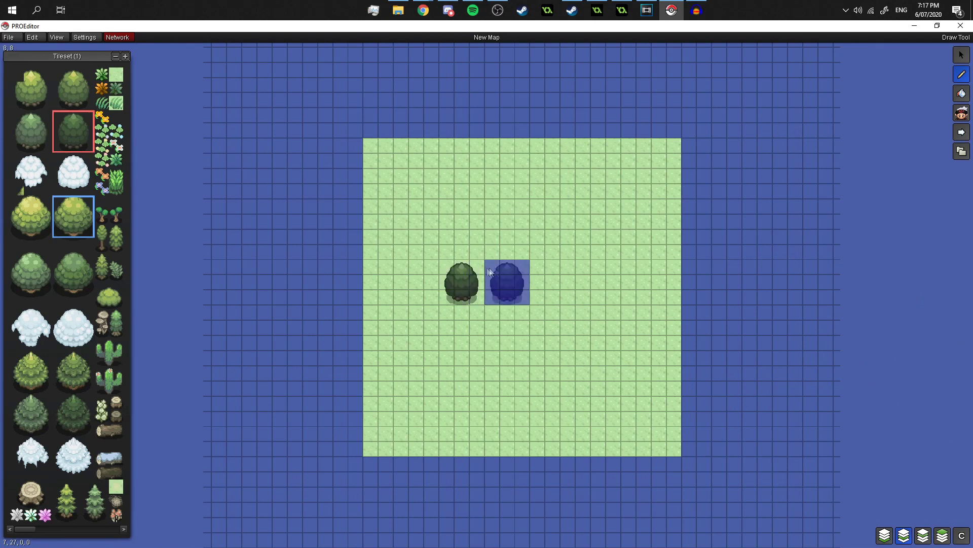
click(536, 278)
click(583, 277)
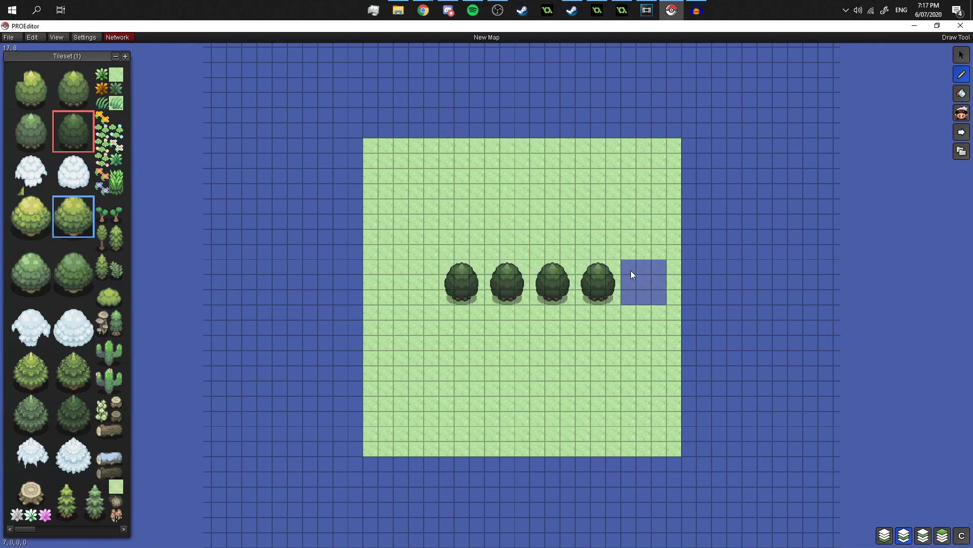
click(630, 270)
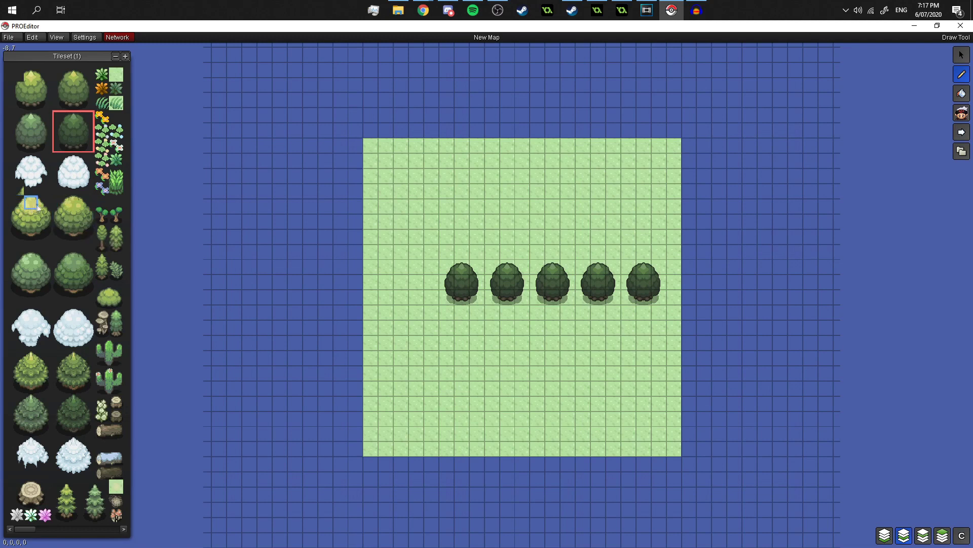
Assign the large yellow-green tree as the primary brush and place a row of six above the dark trees.
drag(74, 217, 89, 232)
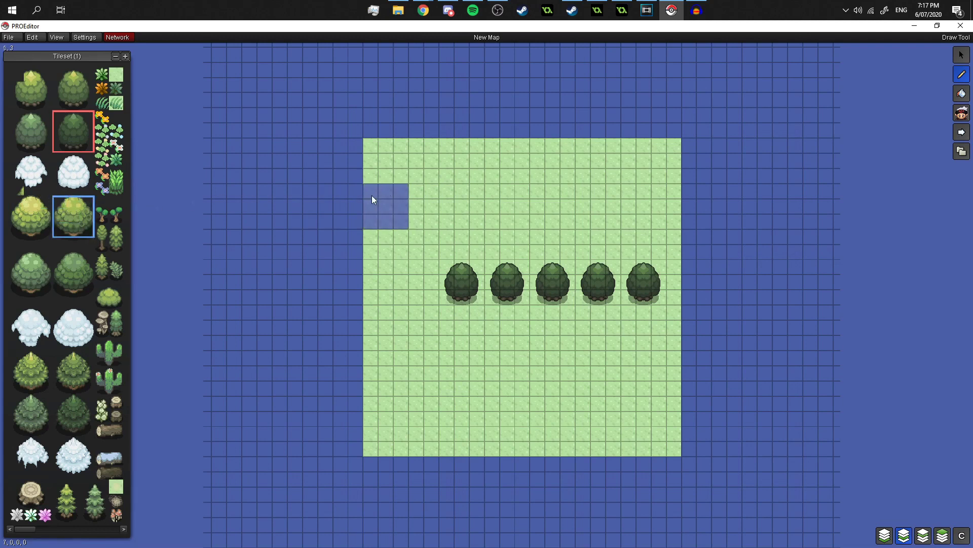
click(408, 187)
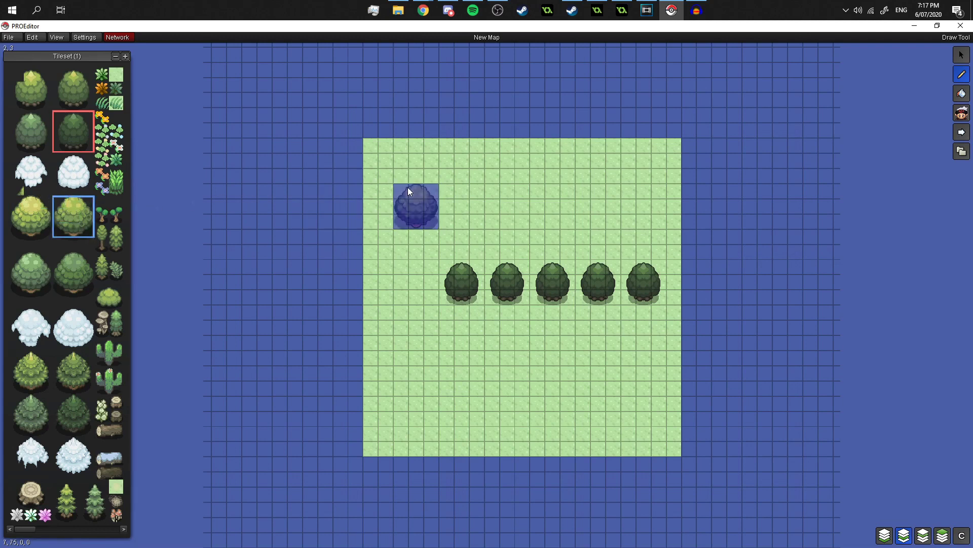
click(440, 187)
click(489, 191)
click(534, 194)
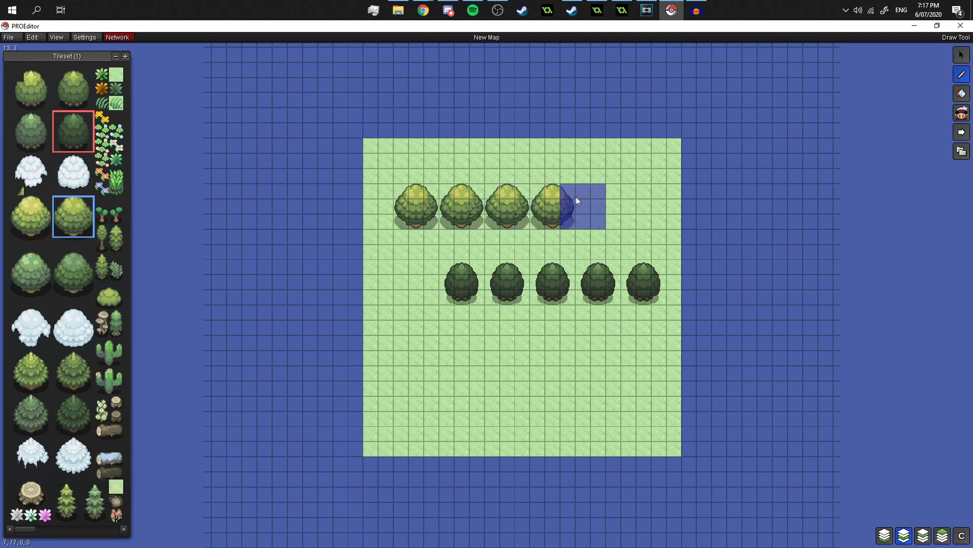
click(577, 196)
click(627, 196)
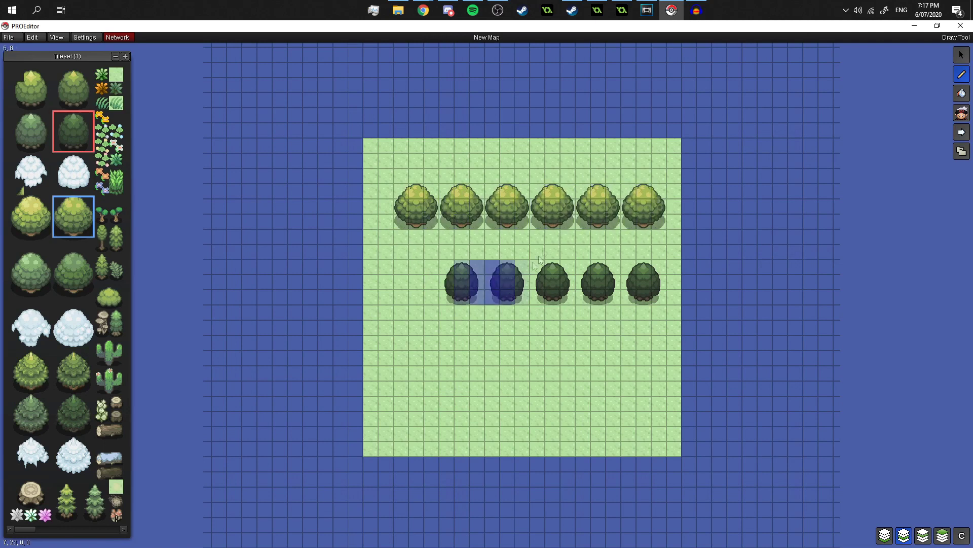
Add a dark tree at the left end of its row and start an alternating light and dark row beneath.
right_click(407, 268)
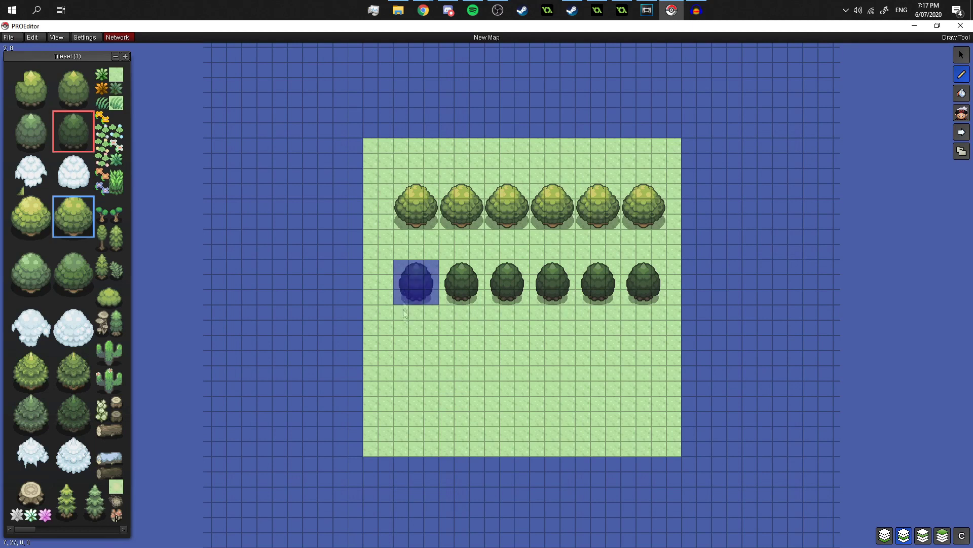
click(405, 308)
right_click(453, 311)
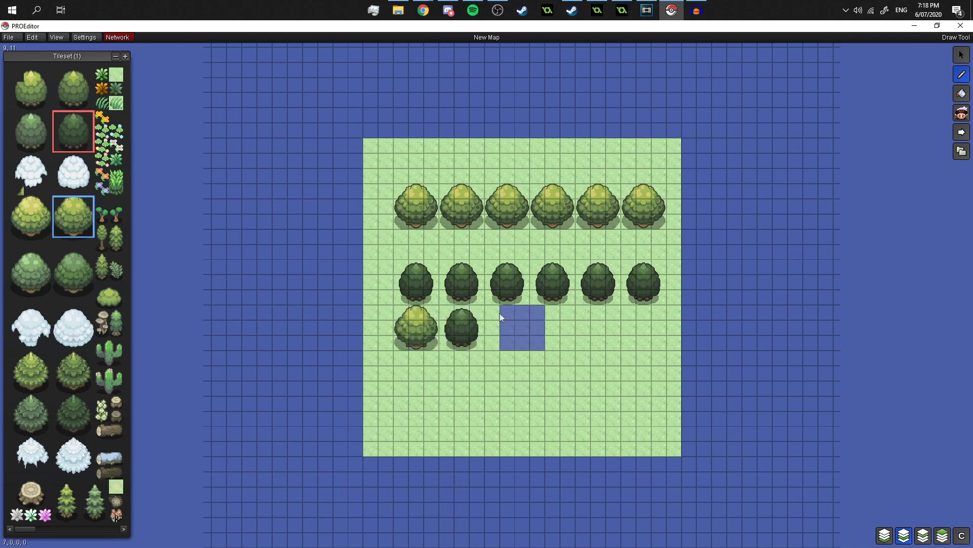
click(487, 311)
right_click(538, 310)
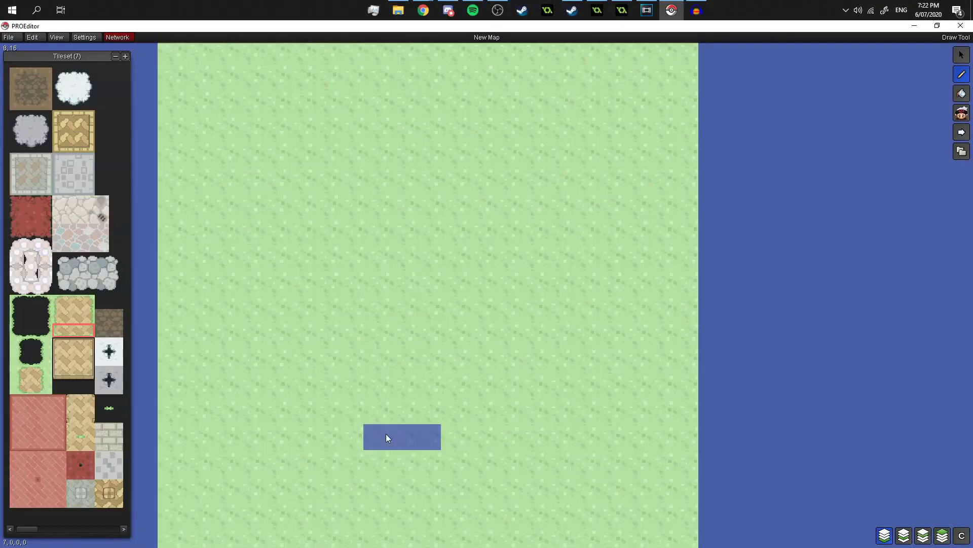
Paint a three-tile-wide vertical tan brick path and extend its left edge up to an outer corner tile.
click(386, 433)
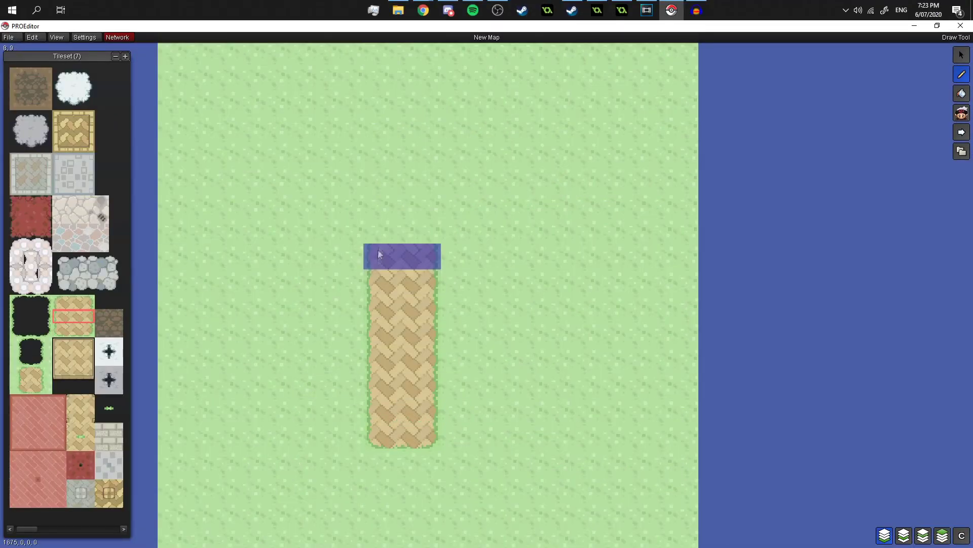
drag(378, 250, 378, 230)
click(59, 302)
click(376, 154)
click(59, 316)
drag(377, 178, 376, 204)
Paint the path's horizontal branch to the map's right edge with upper and lower borders, an inner corner and a filled centre.
click(73, 303)
drag(402, 153, 690, 153)
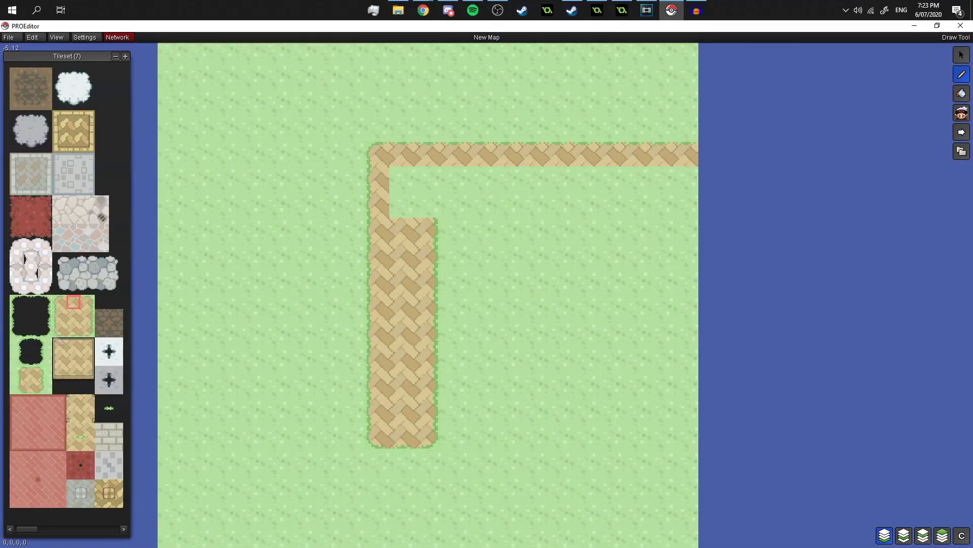
click(73, 330)
drag(454, 205, 687, 205)
click(73, 430)
click(431, 205)
click(74, 316)
mouse_move(402, 205)
mouse_down()
mouse_move(402, 179)
mouse_move(687, 179)
mouse_up()
scroll(608, 193, down, 3)
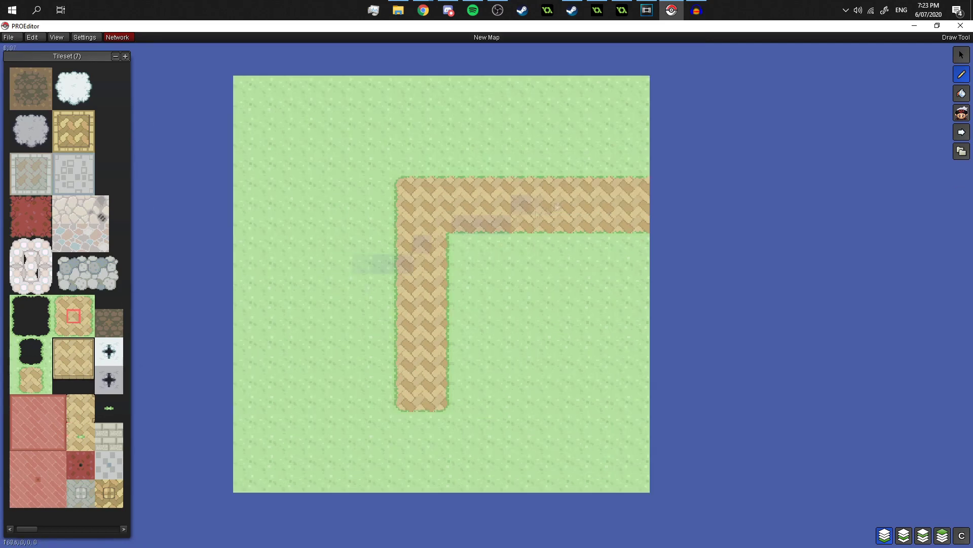
scroll(375, 264, up, 1)
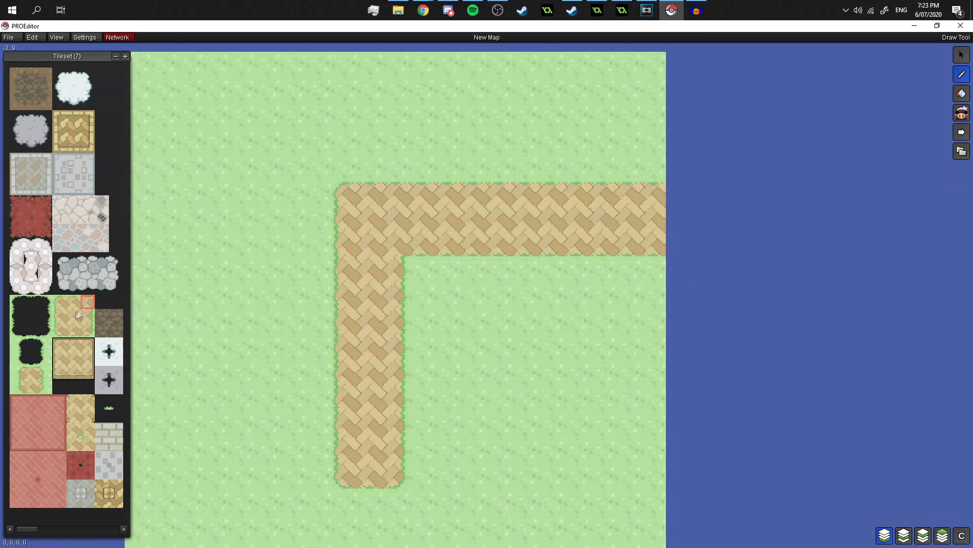
drag(62, 303, 89, 332)
drag(279, 280, 281, 268)
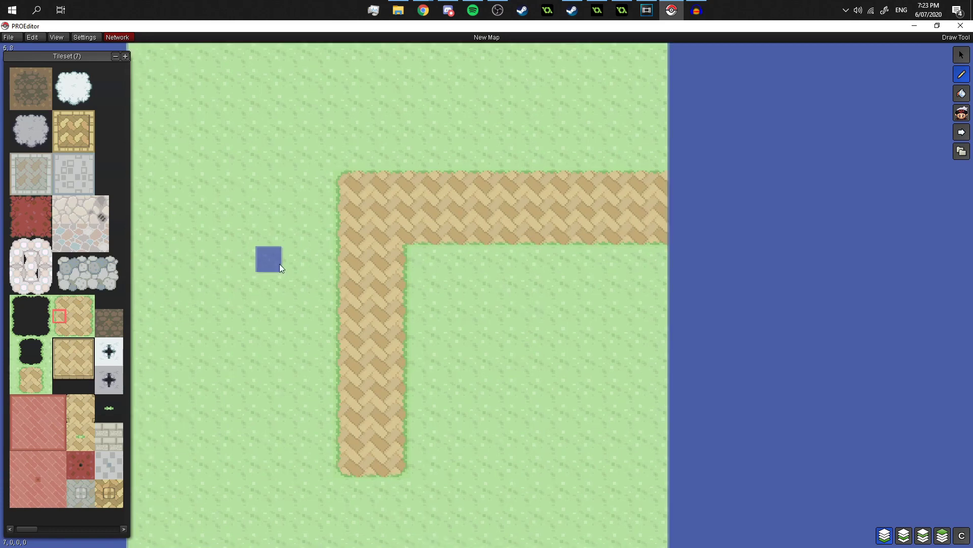
scroll(345, 259, down, 3)
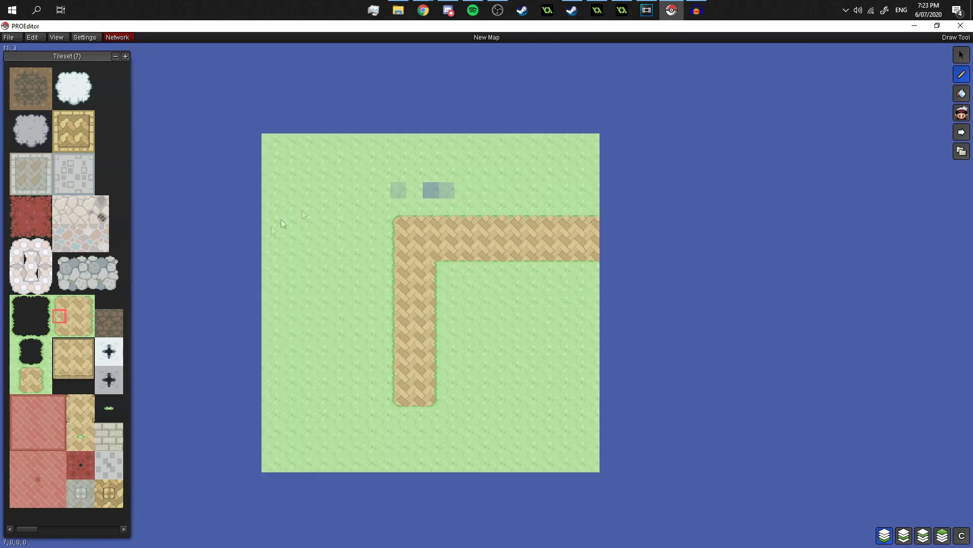
drag(393, 228, 465, 227)
scroll(465, 227, up, 3)
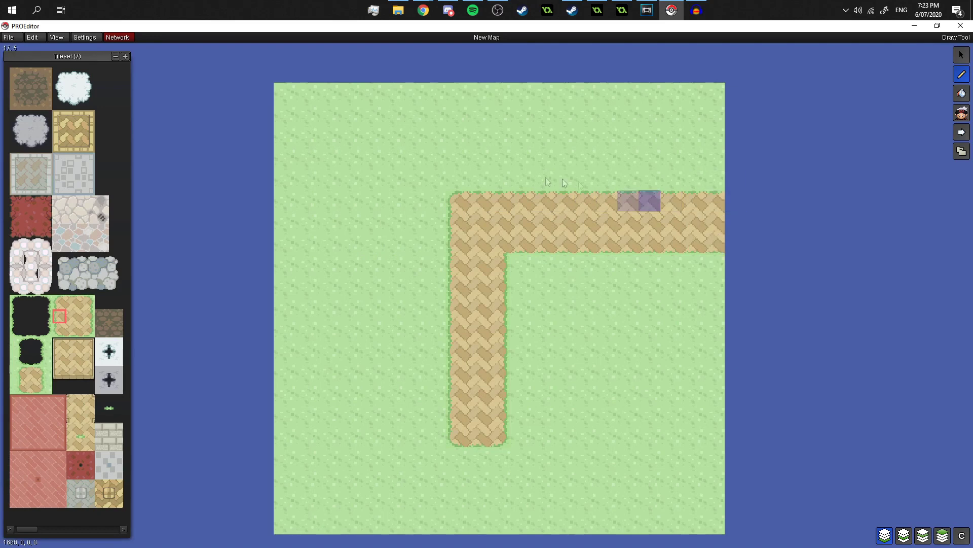
drag(510, 386, 459, 285)
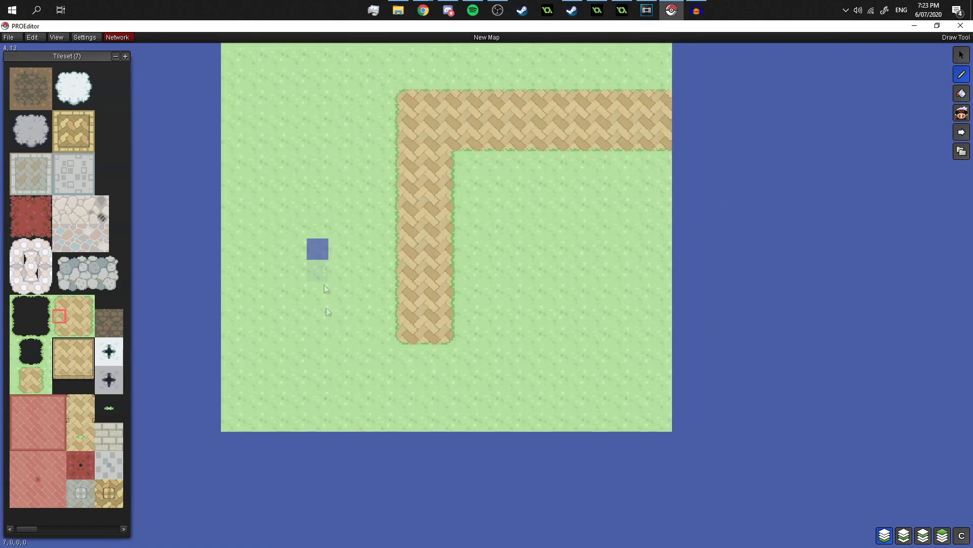
drag(327, 280, 358, 418)
drag(517, 384, 483, 363)
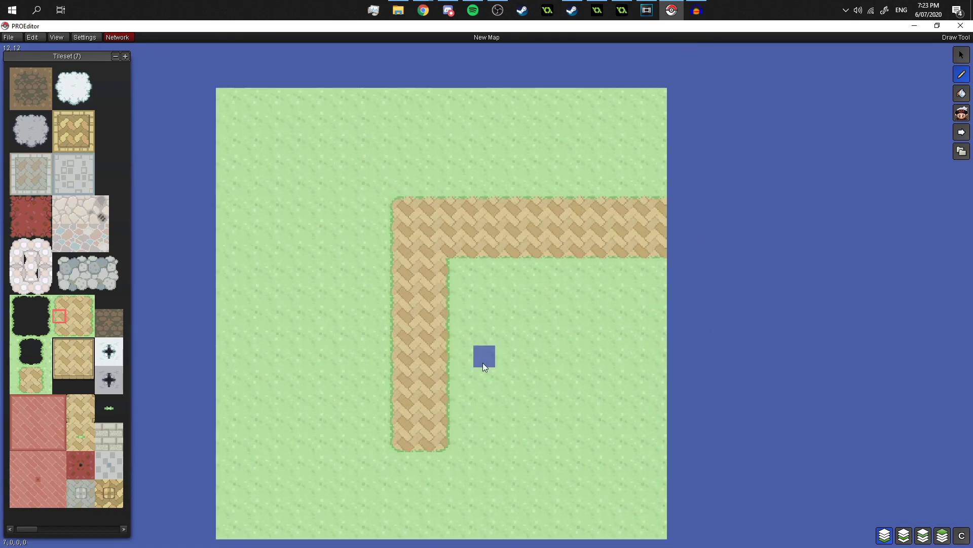
Try to place the left end of the grey stone formation on the ground layer beside the path, and undo it.
scroll(426, 355, up, 2)
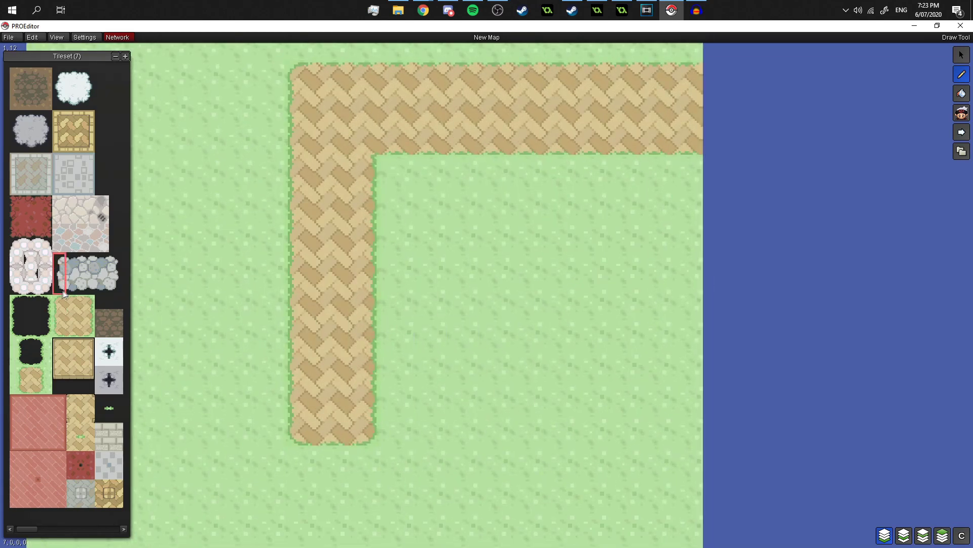
scroll(586, 387, down, 2)
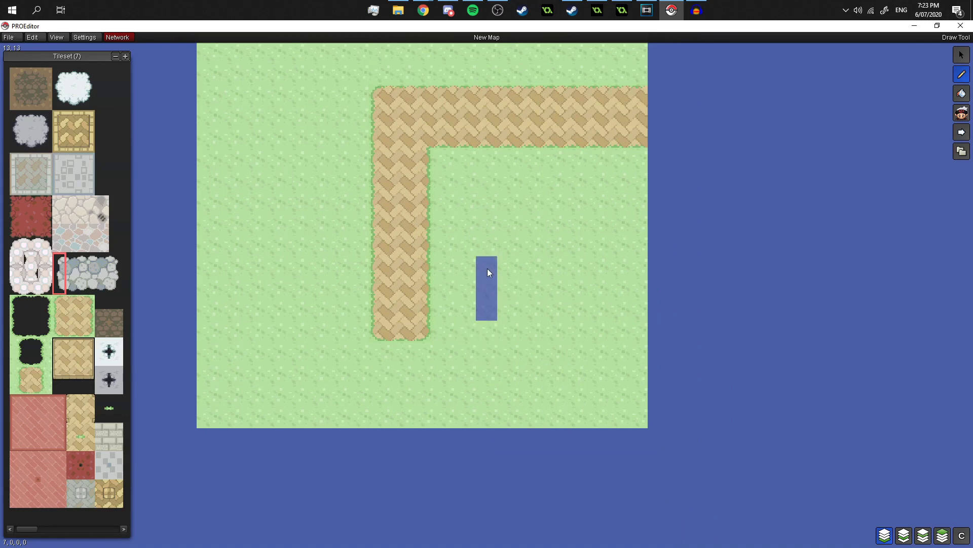
scroll(489, 273, up, 1)
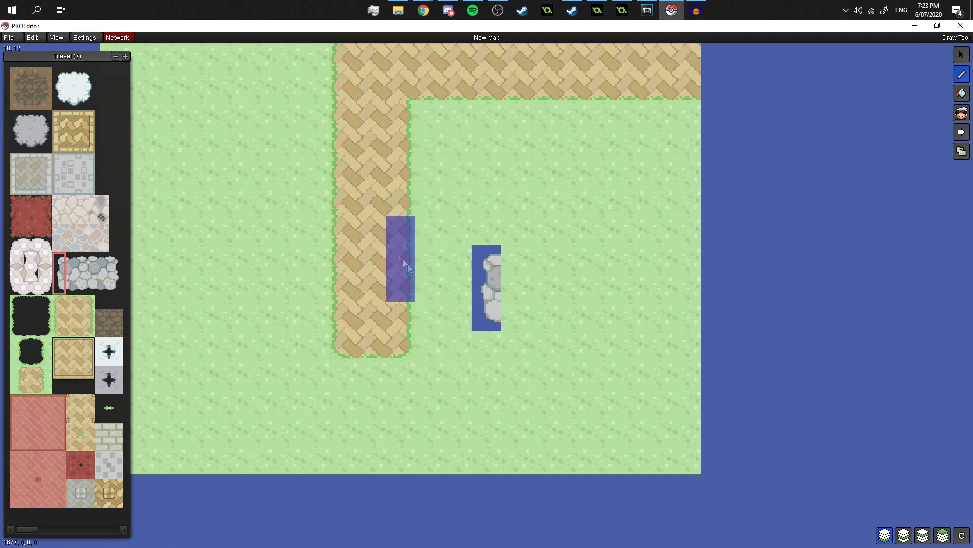
key(ctrl+z)
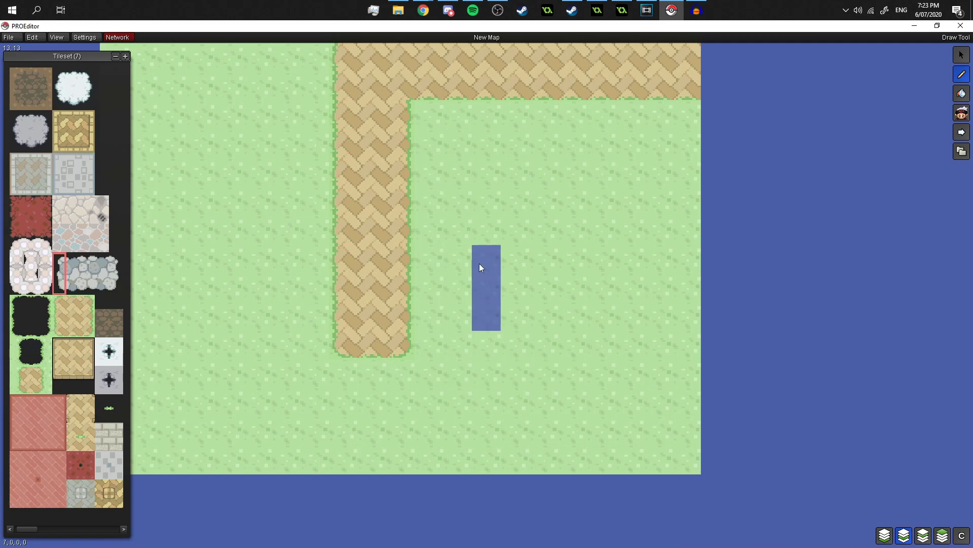
Paint the grey stone formation's left end right of the brick path and extend its middle section to the map's right edge.
click(481, 268)
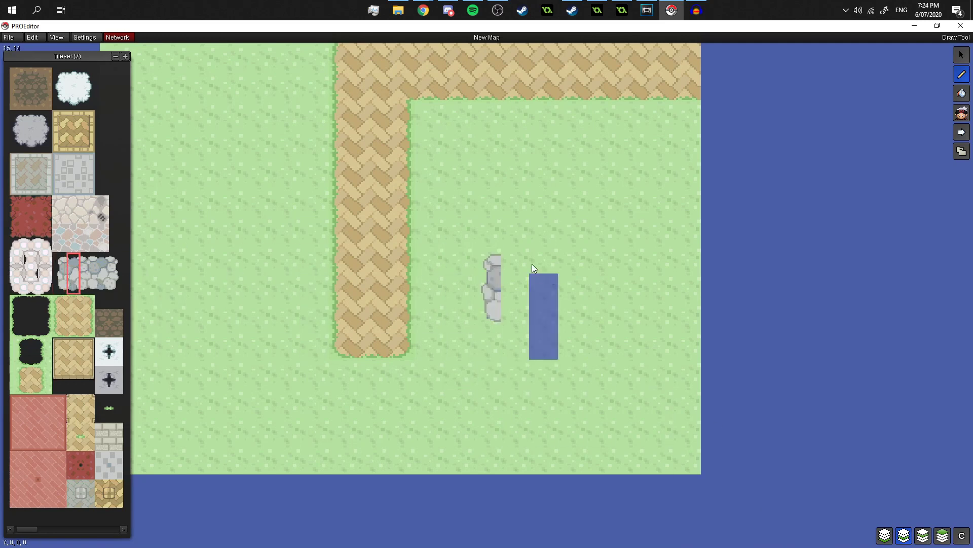
drag(522, 263, 694, 265)
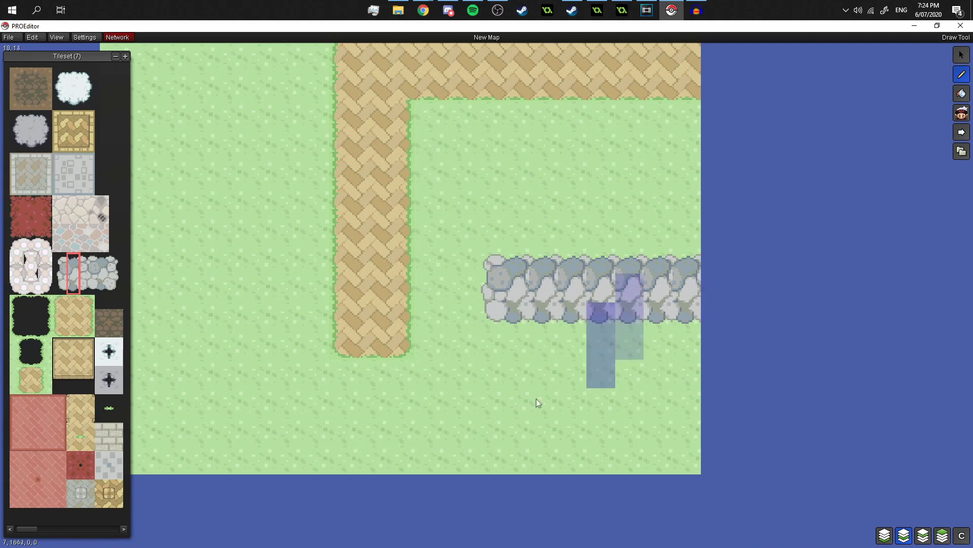
scroll(533, 350, down, 2)
scroll(563, 352, up, 4)
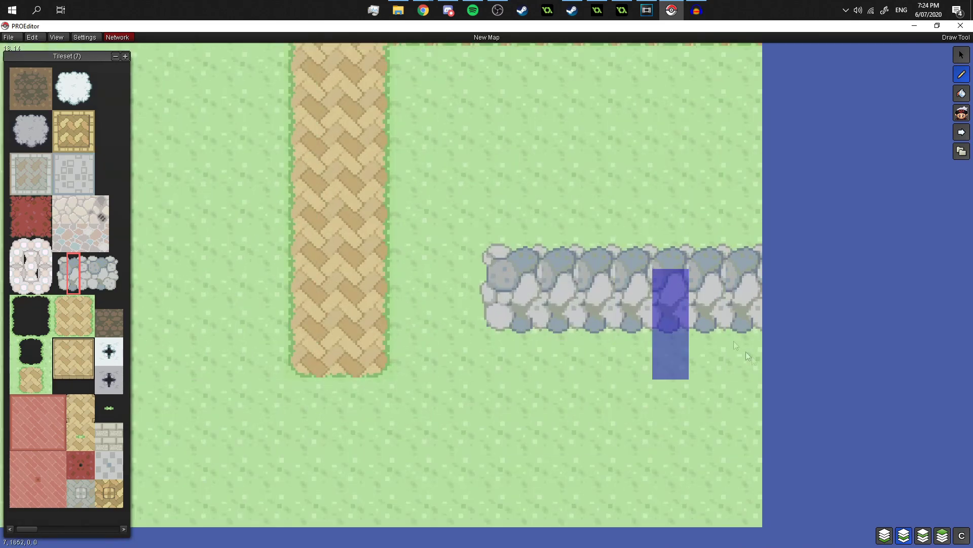
scroll(750, 406, down, 1)
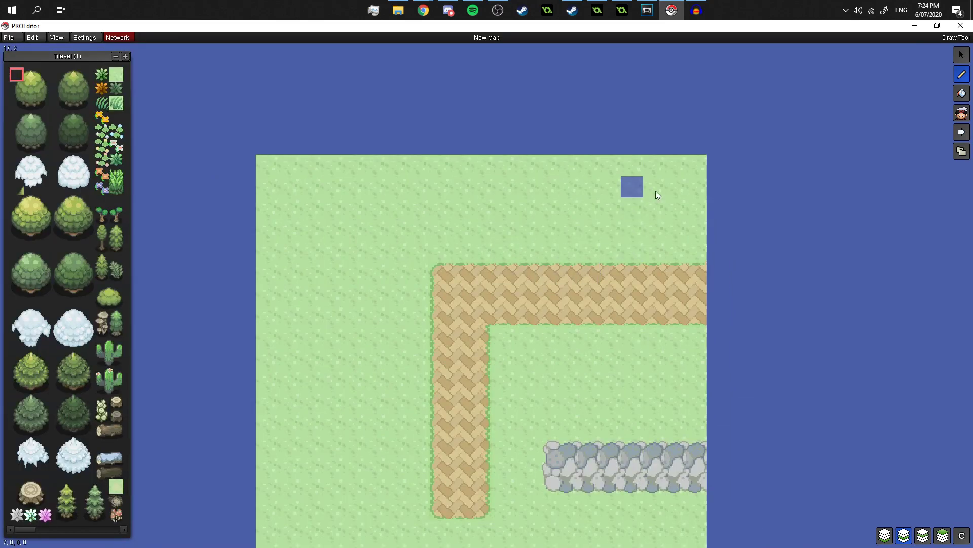
Place a row of seven whole dark green trees across the map, one tile below its upper edge, on the second layer.
drag(663, 189, 572, 202)
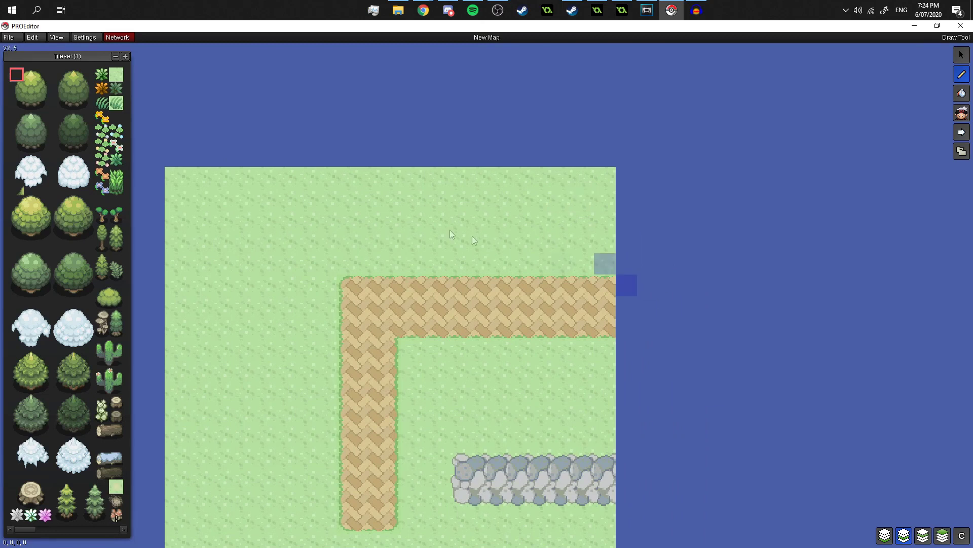
drag(54, 76, 86, 103)
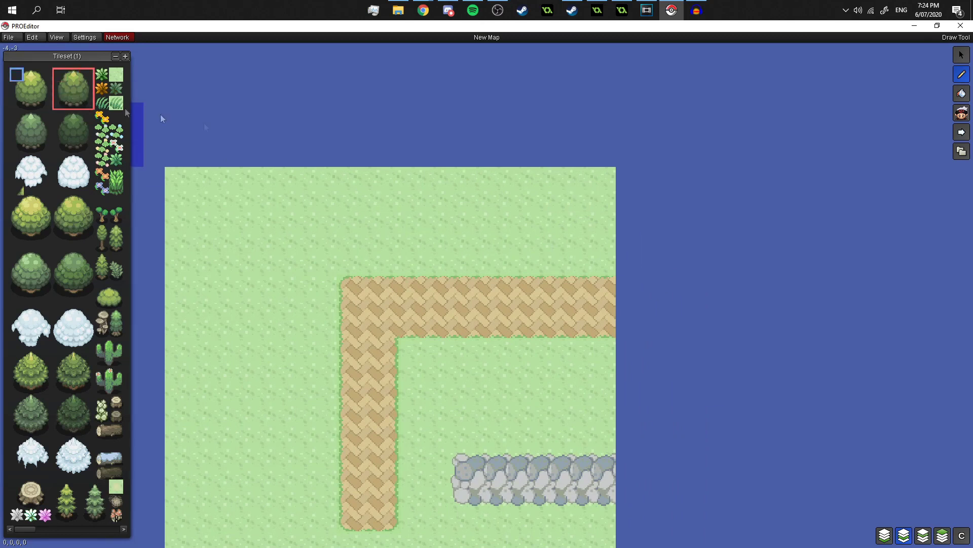
click(559, 210)
click(510, 210)
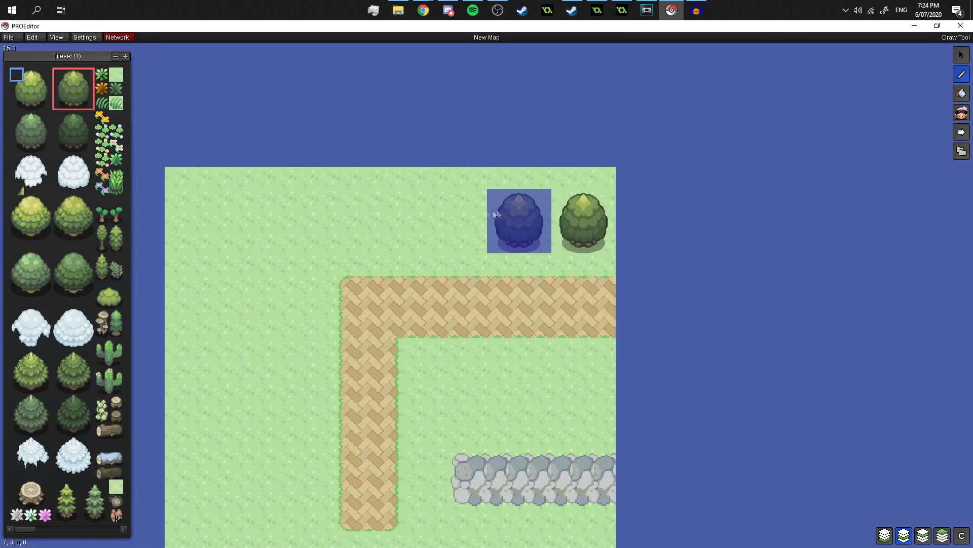
click(438, 200)
click(376, 202)
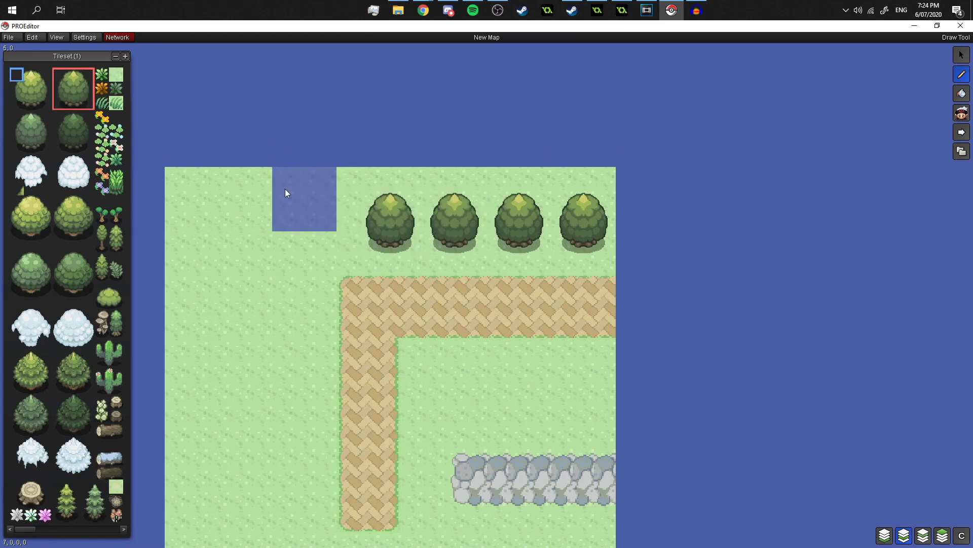
click(309, 207)
click(250, 206)
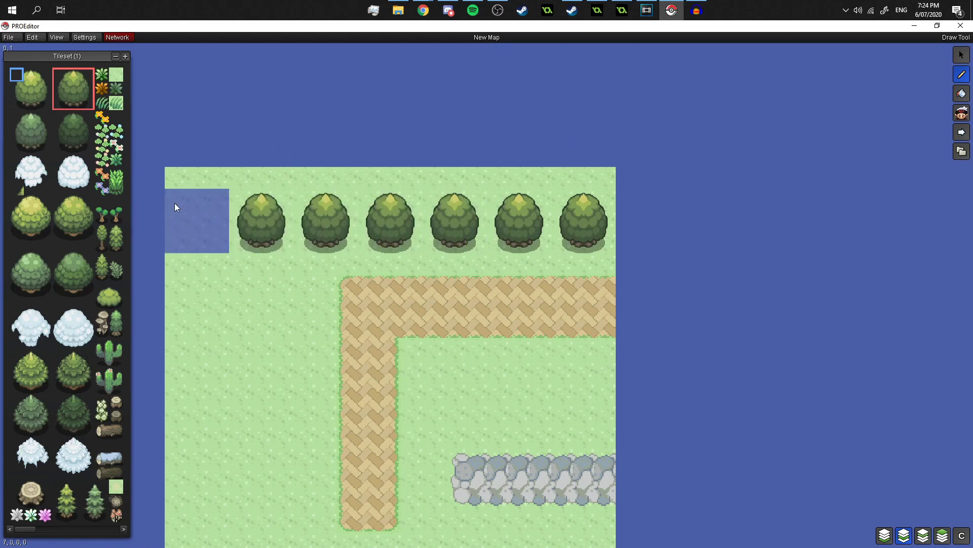
click(174, 204)
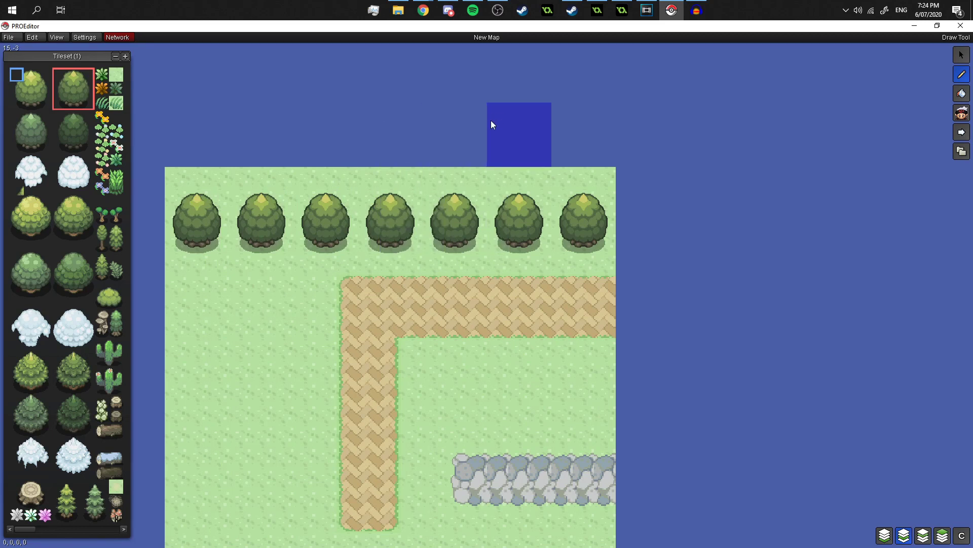
Undo the entire row of seven whole trees.
key(ctrl+z)
key(ctrl+z)
key(ctrl+z)
key(ctrl+z)
key(ctrl+z)
key(ctrl+z)
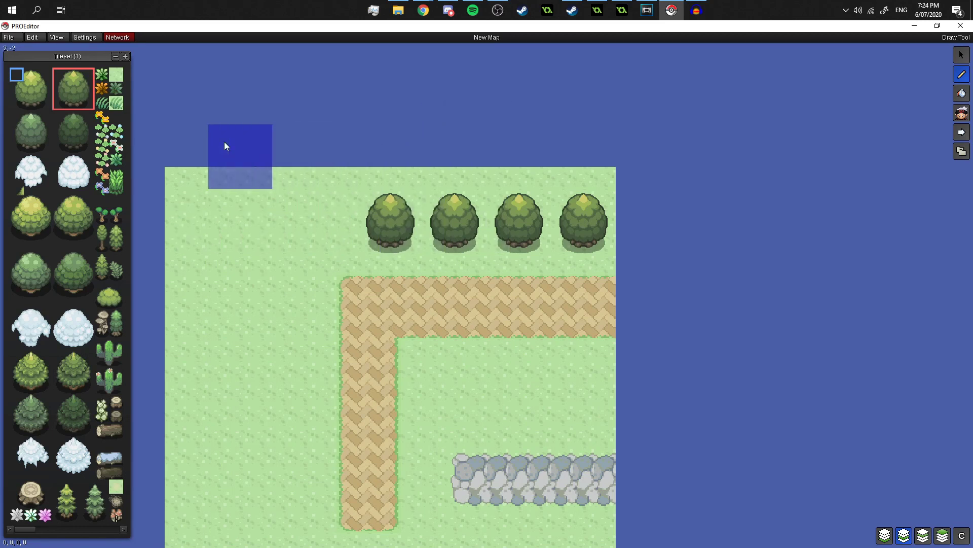
key(ctrl+z)
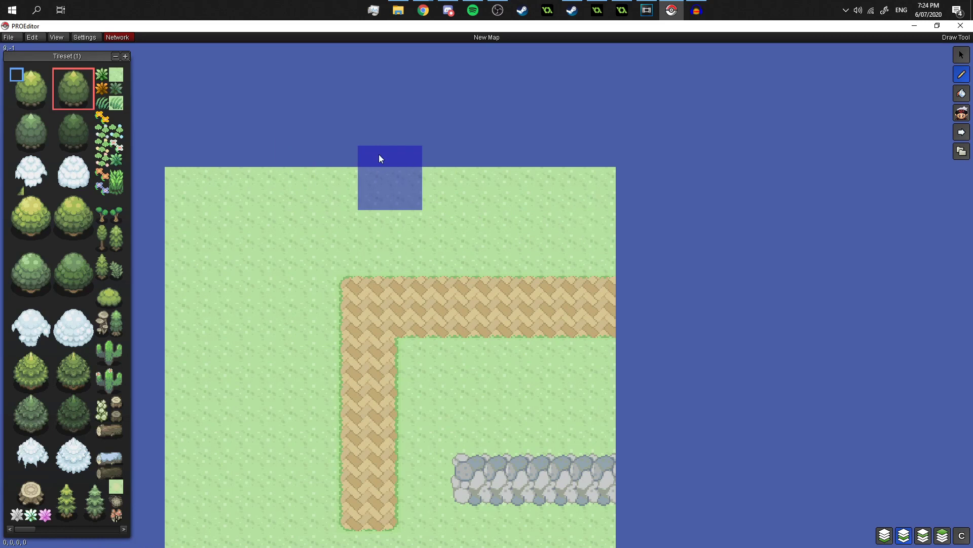
Paint seven dark green treetop slices on the fourth layer along the map's upper edge.
drag(73, 105, 81, 101)
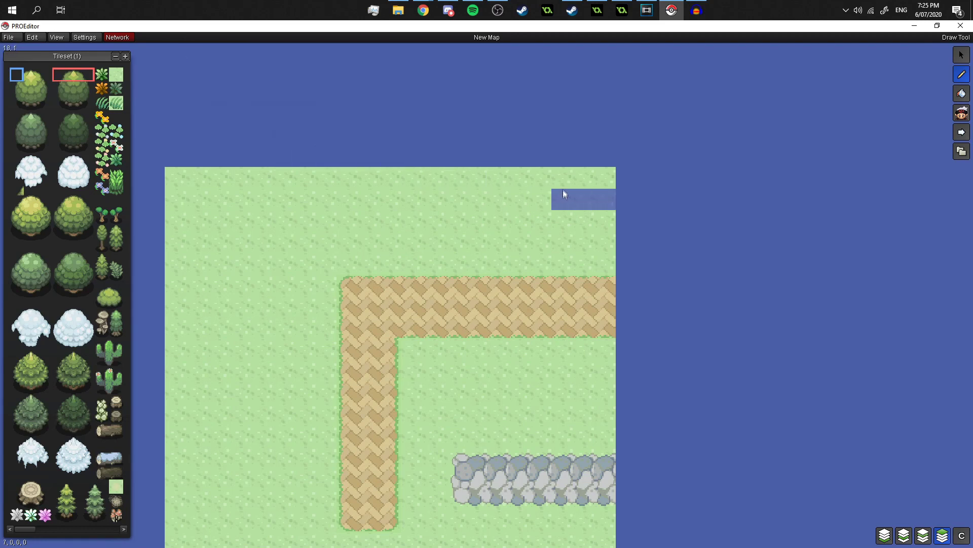
drag(568, 180, 381, 184)
click(375, 184)
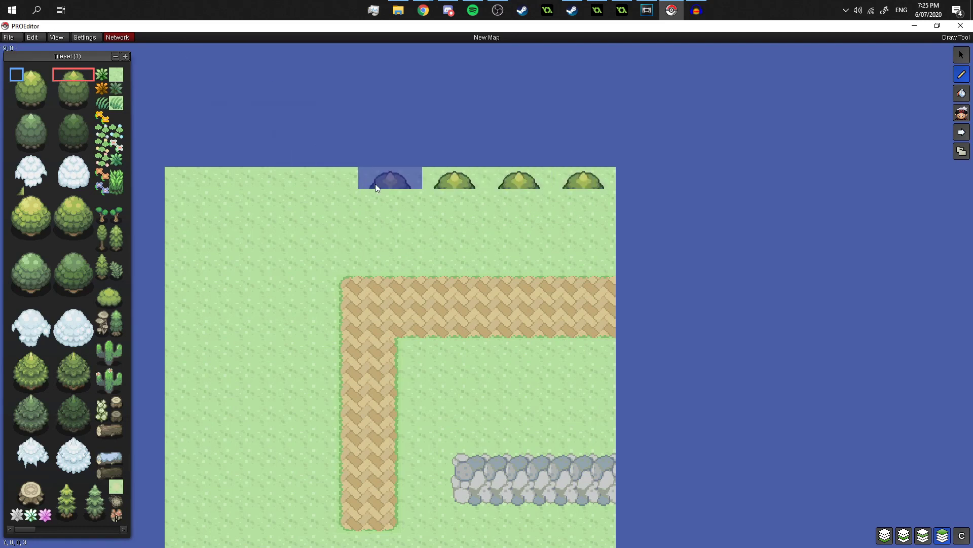
key(g)
drag(296, 186, 175, 185)
key(g)
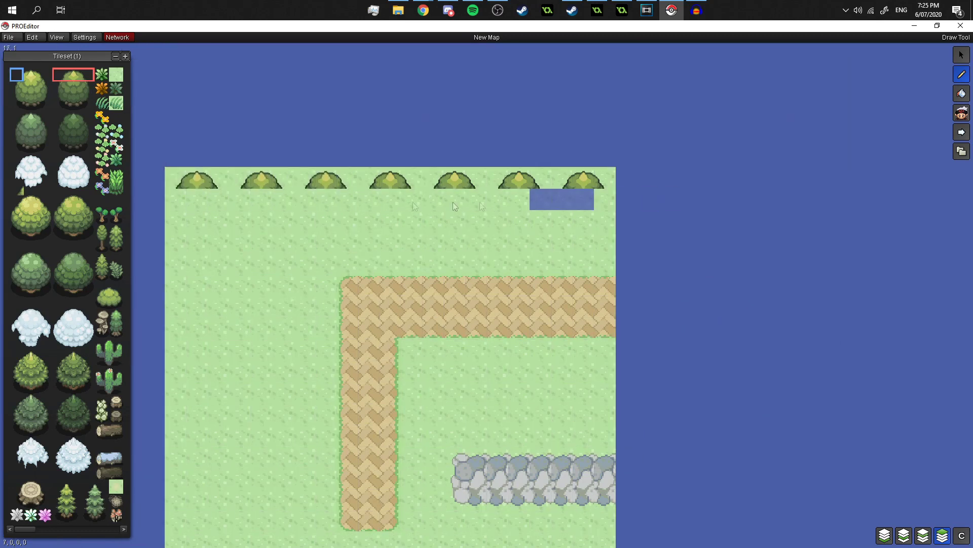
Complete the seven trees by painting their middle slices on the third layer and their bases on the second layer.
click(57, 87)
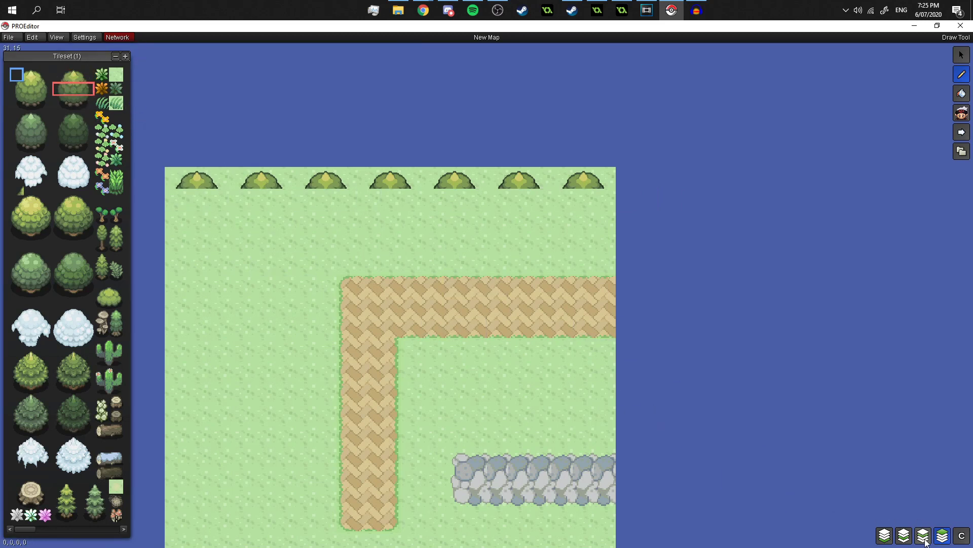
drag(558, 202, 181, 212)
click(62, 102)
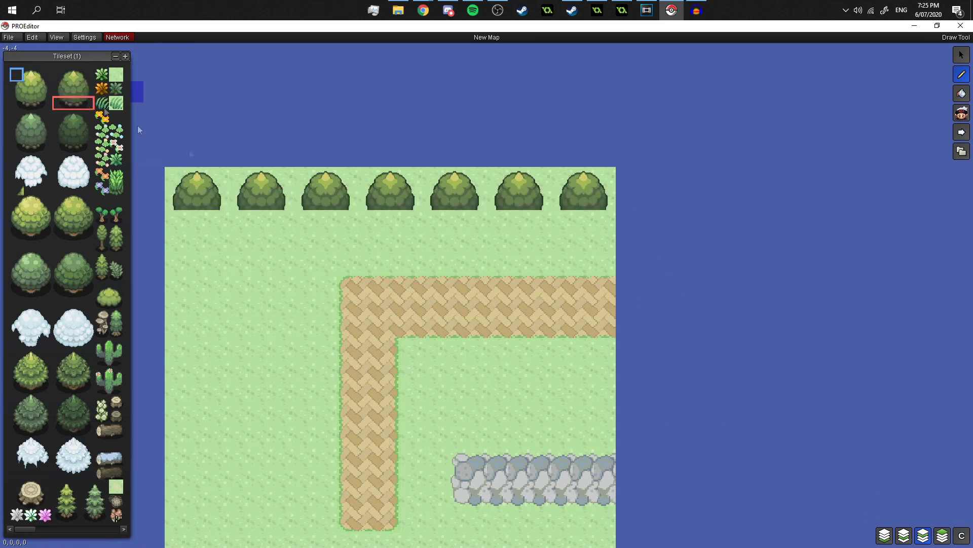
mouse_move(557, 230)
mouse_down()
mouse_move(556, 214)
mouse_move(176, 227)
mouse_up()
click(176, 227)
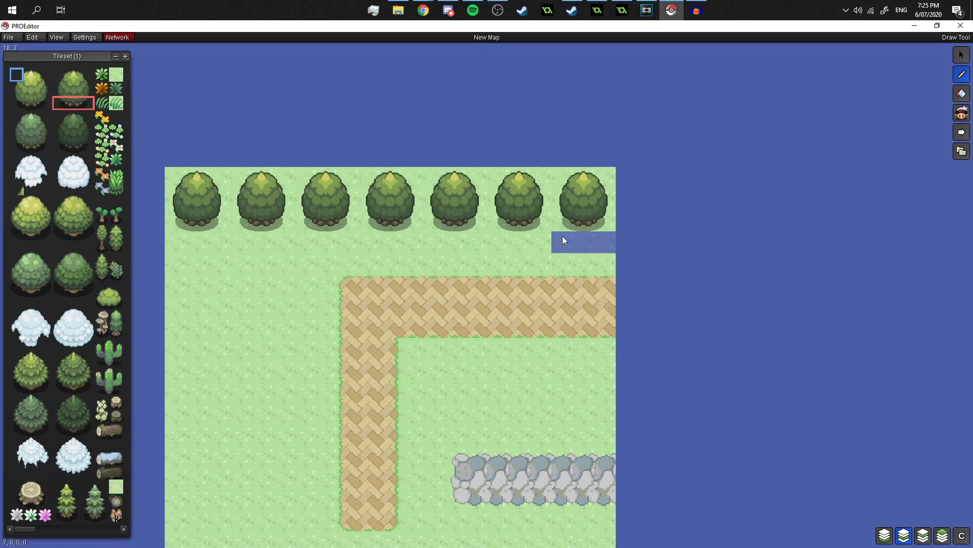
Show and hide the tile grid to check the tree row's alignment.
key(g)
key(g)
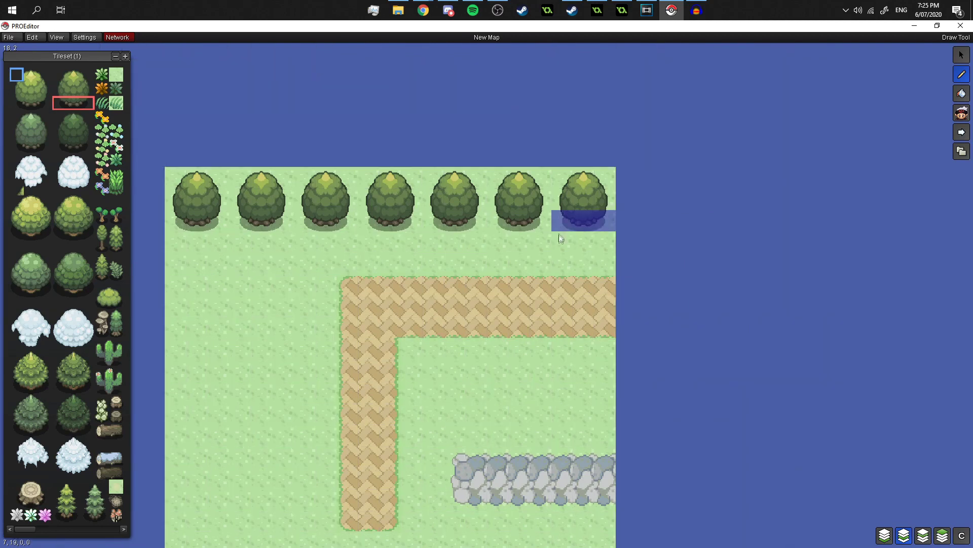
key(g)
key(g)
key(g)
key(g)
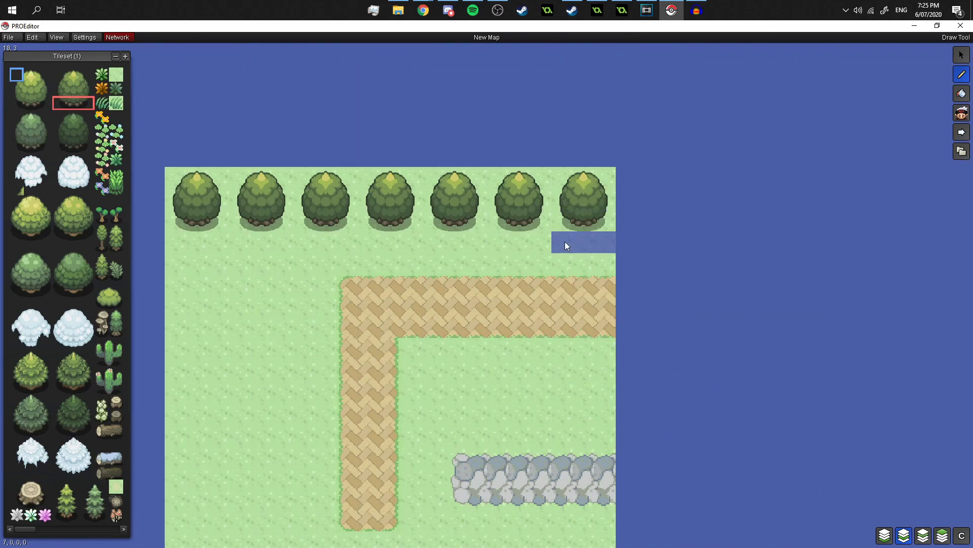
key(g)
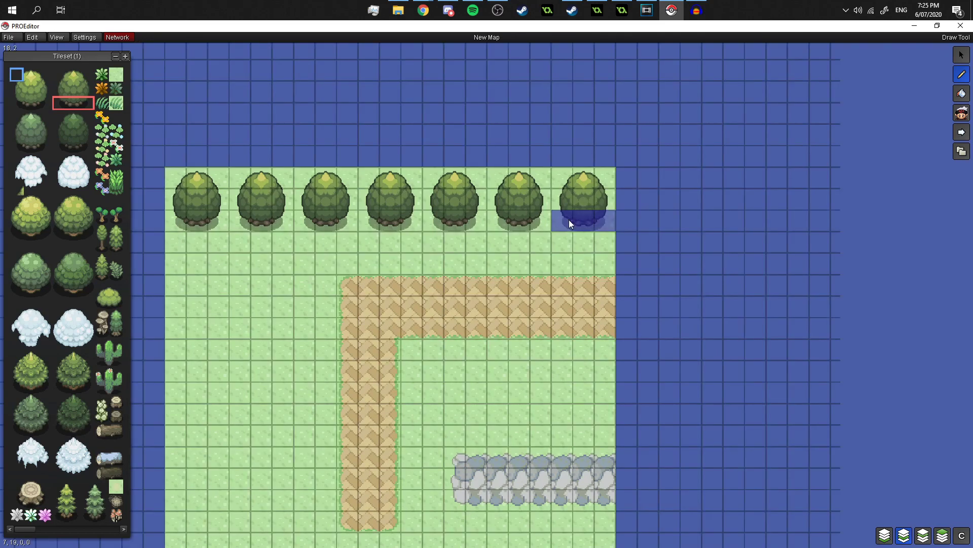
key(g)
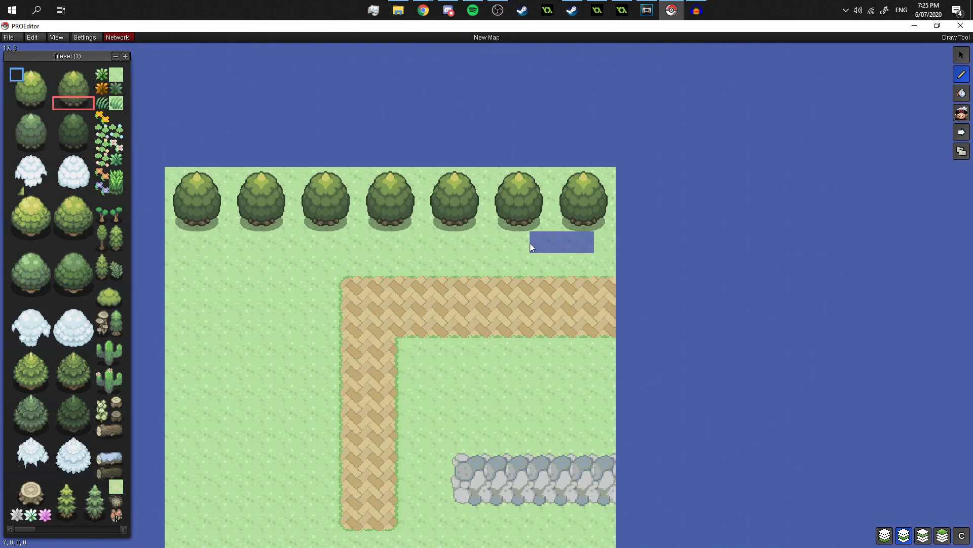
key(g)
key(g)
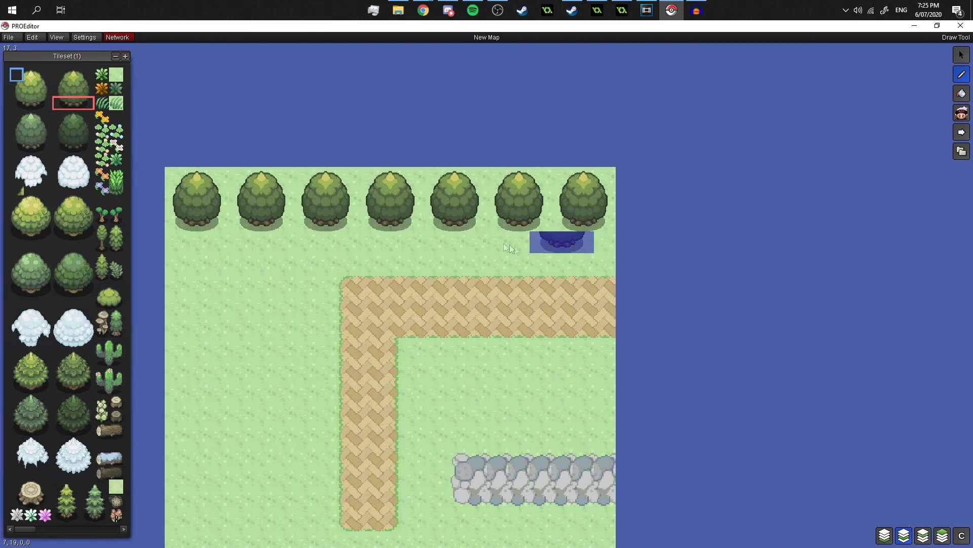
Paint a second row of tree bases on the second layer, staggered between the upper trees and spanning the map's full width.
click(486, 241)
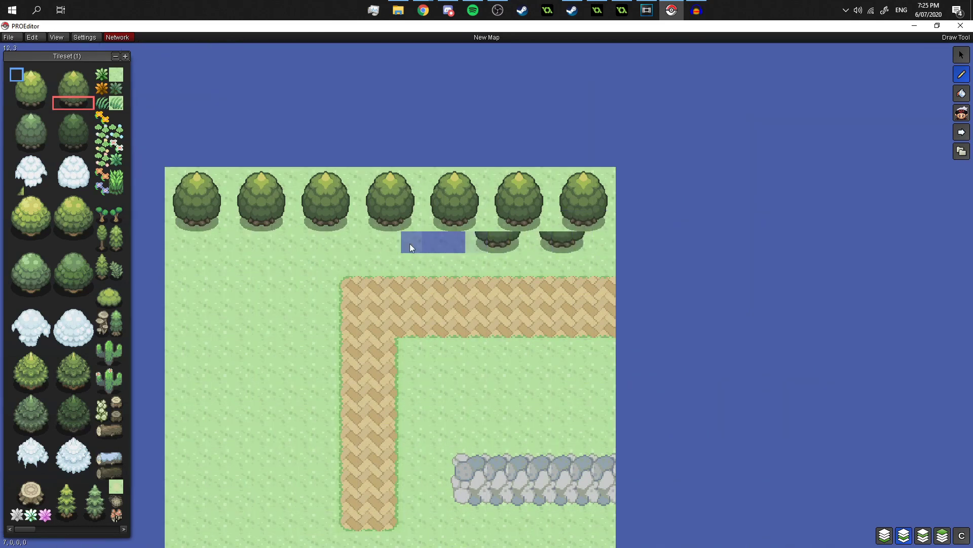
click(409, 243)
click(354, 242)
click(293, 248)
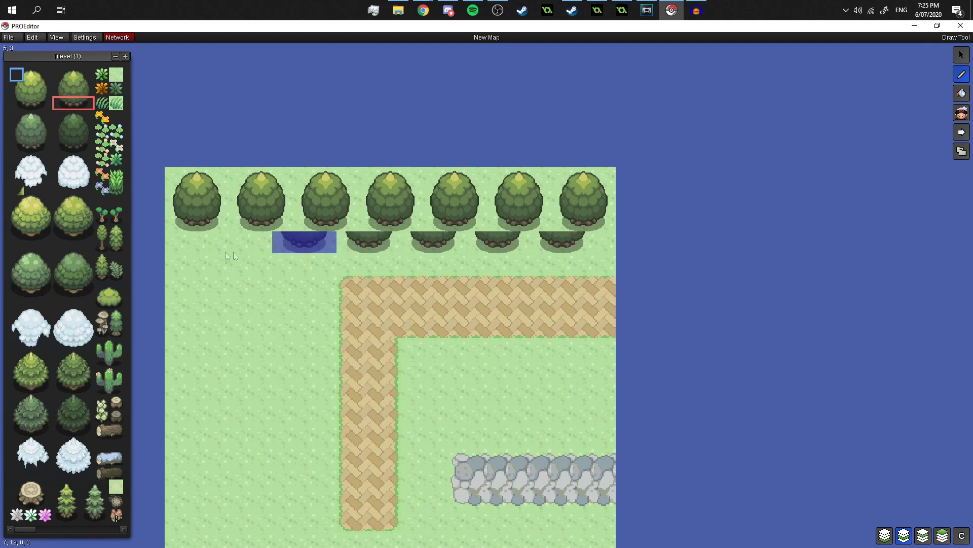
click(215, 252)
click(144, 252)
click(598, 238)
Complete the staggered tree row with middle slices on the third layer and treetops on the fourth layer.
click(63, 91)
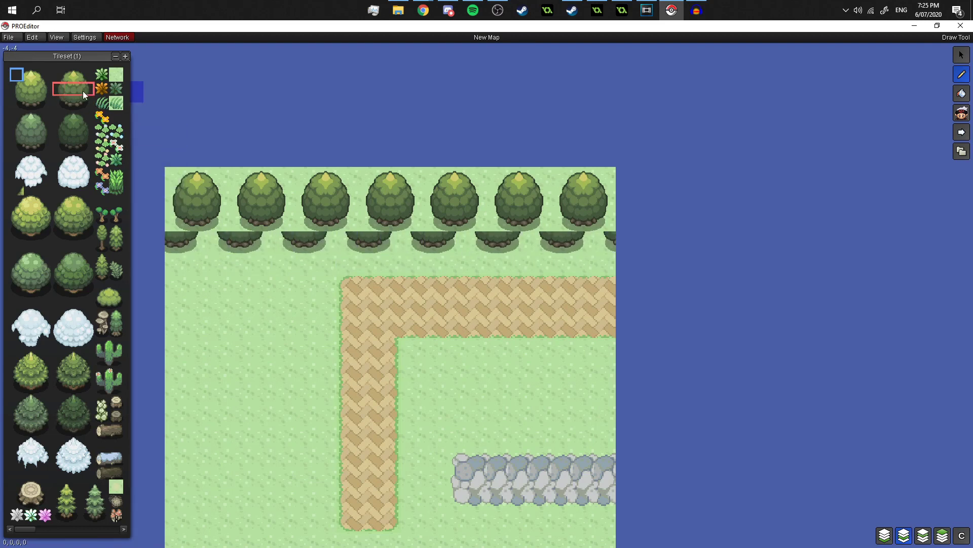
click(920, 533)
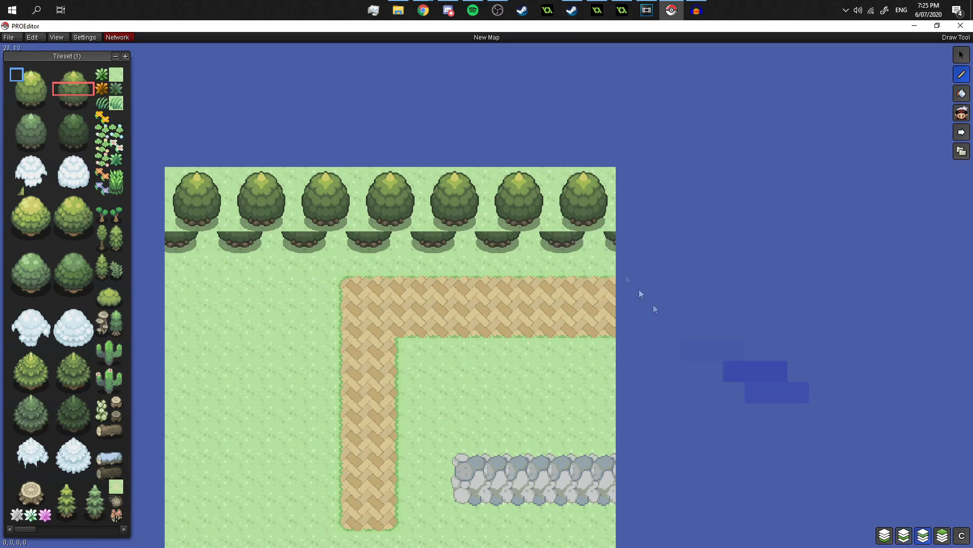
click(613, 216)
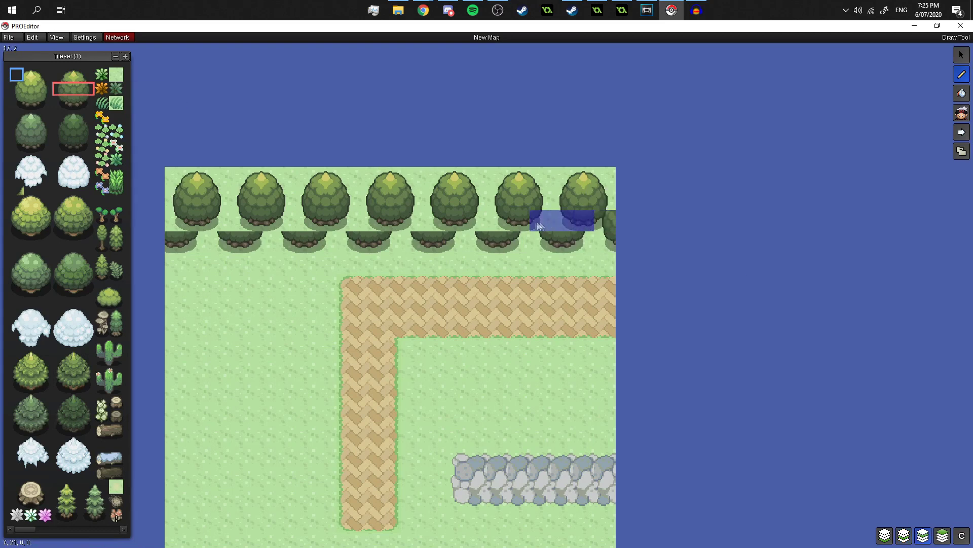
click(471, 224)
click(412, 222)
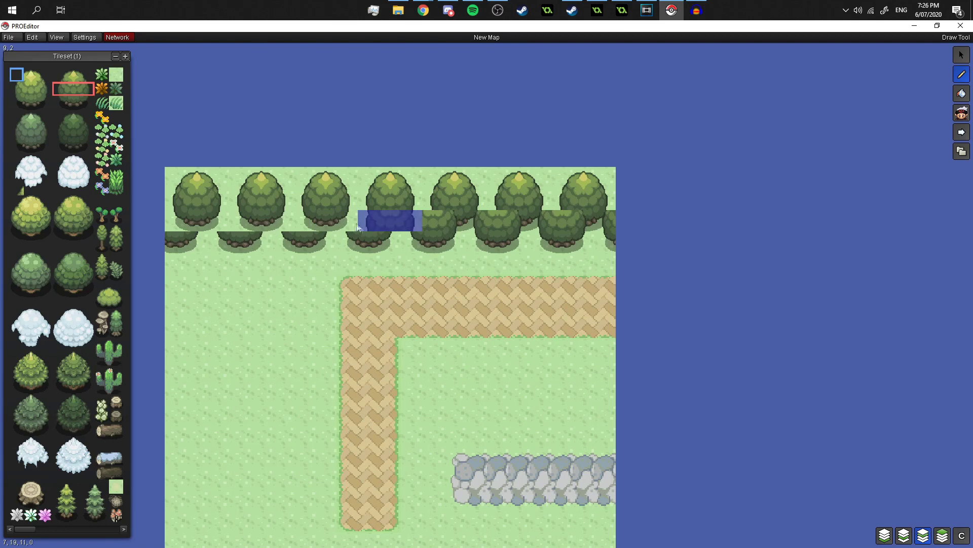
click(284, 220)
click(212, 226)
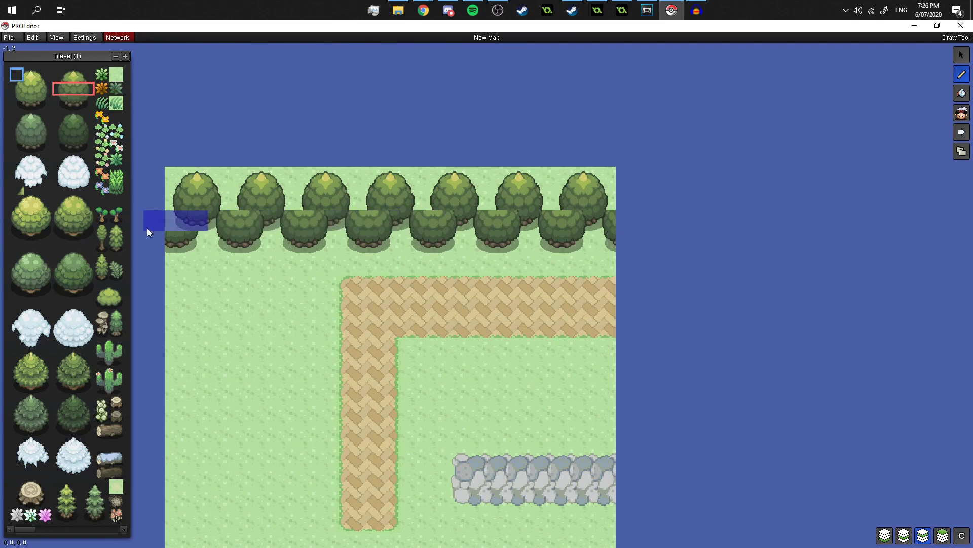
click(147, 227)
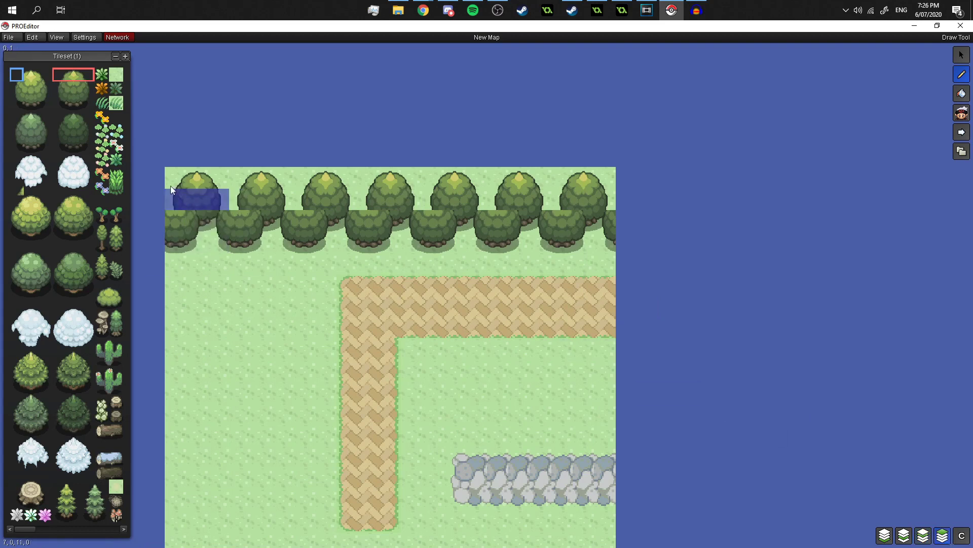
drag(153, 197, 607, 210)
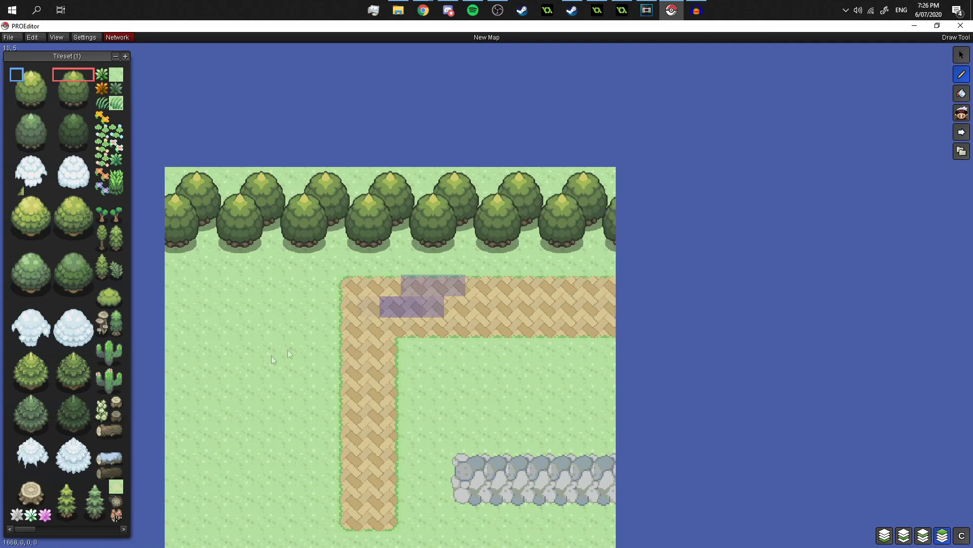
Paint a third row of tree bases on the second layer, staggered above the existing rows and spanning the map's full width.
drag(322, 326, 382, 346)
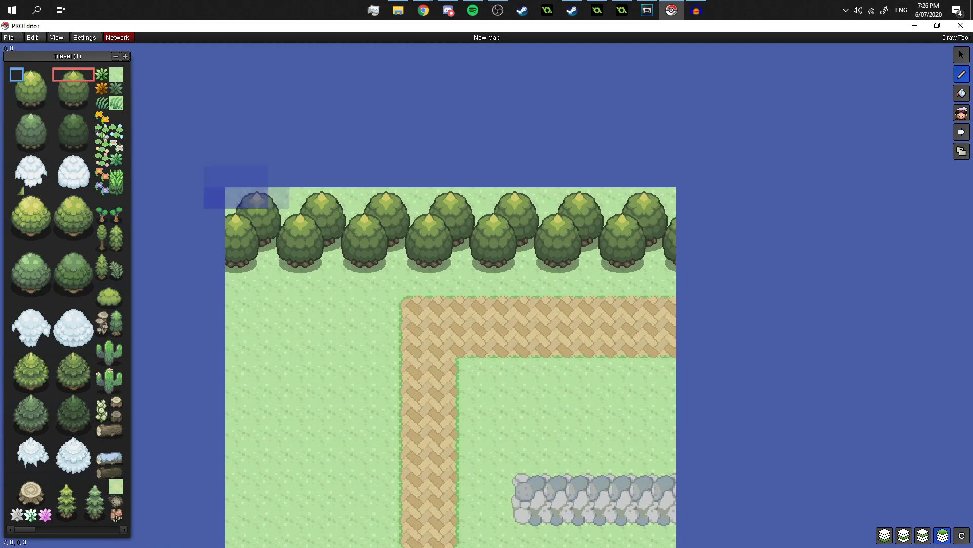
drag(58, 99, 94, 104)
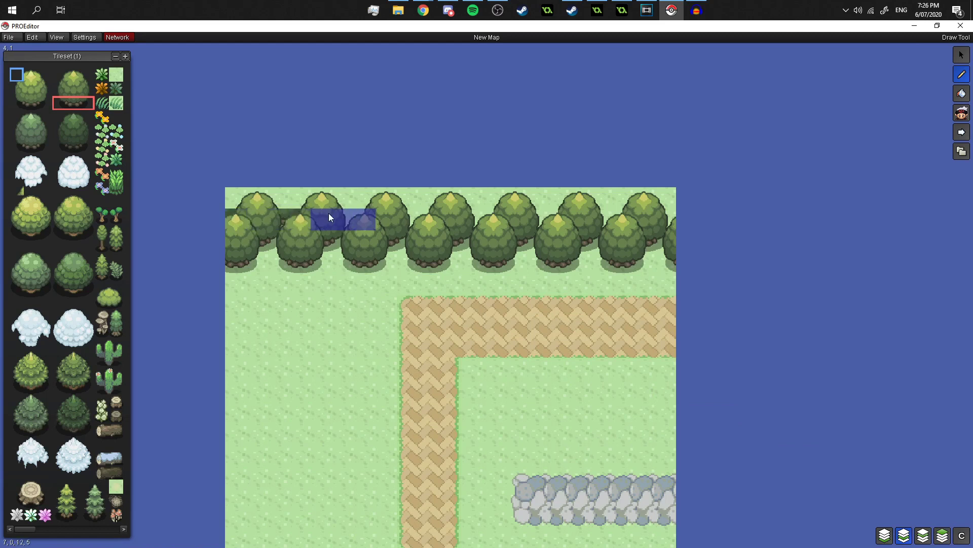
key(3)
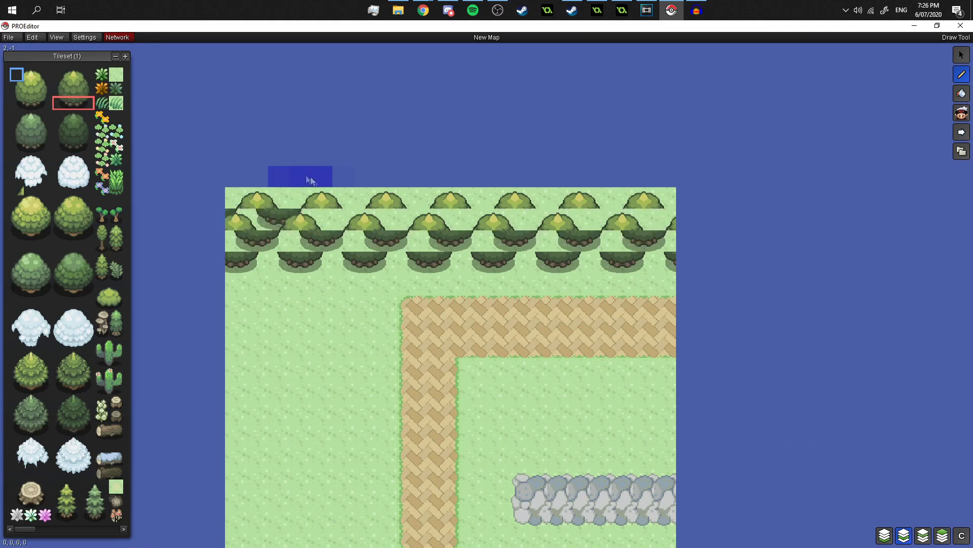
key(4)
click(324, 218)
drag(382, 221, 659, 216)
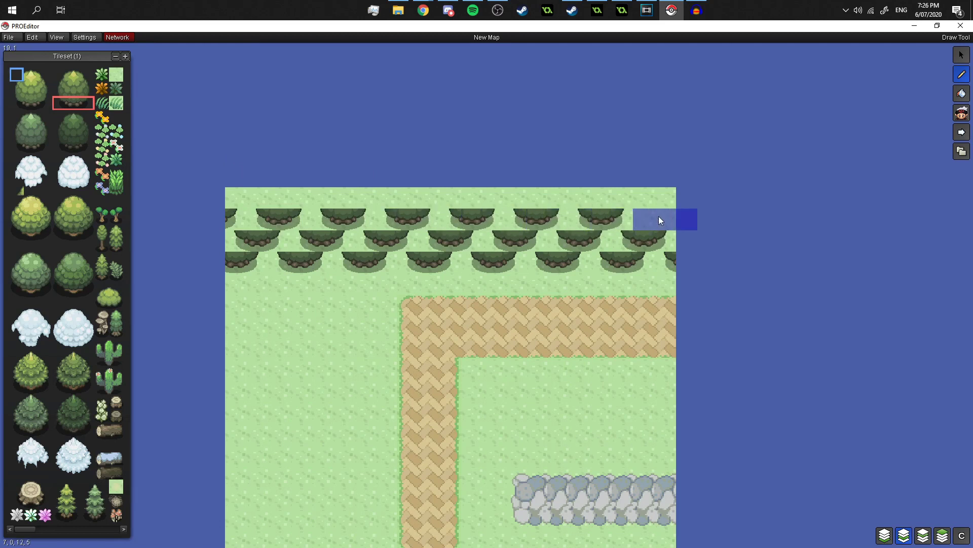
Add the middle slices of the third tree row on the third layer, along the map's upper edge.
mouse_move(599, 192)
mouse_down()
mouse_move(669, 192)
mouse_move(529, 189)
mouse_up()
mouse_move(442, 191)
mouse_down()
mouse_move(456, 200)
mouse_move(328, 205)
mouse_up()
drag(215, 205, 583, 199)
click(921, 539)
Try placing a dark round tree and a dark pine on the grass beside the brick path, and undo the pine.
scroll(380, 362, down, 1)
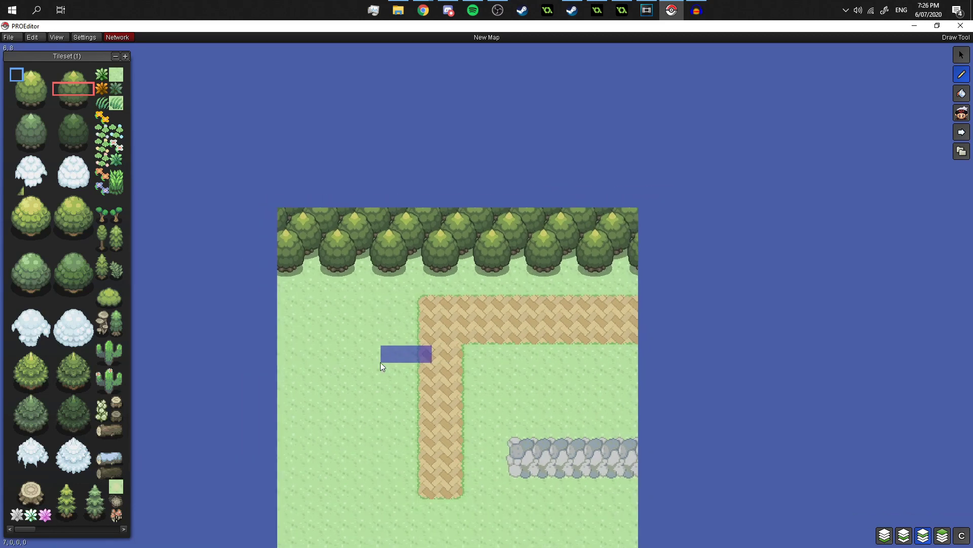
scroll(381, 361, up, 2)
scroll(388, 282, down, 1)
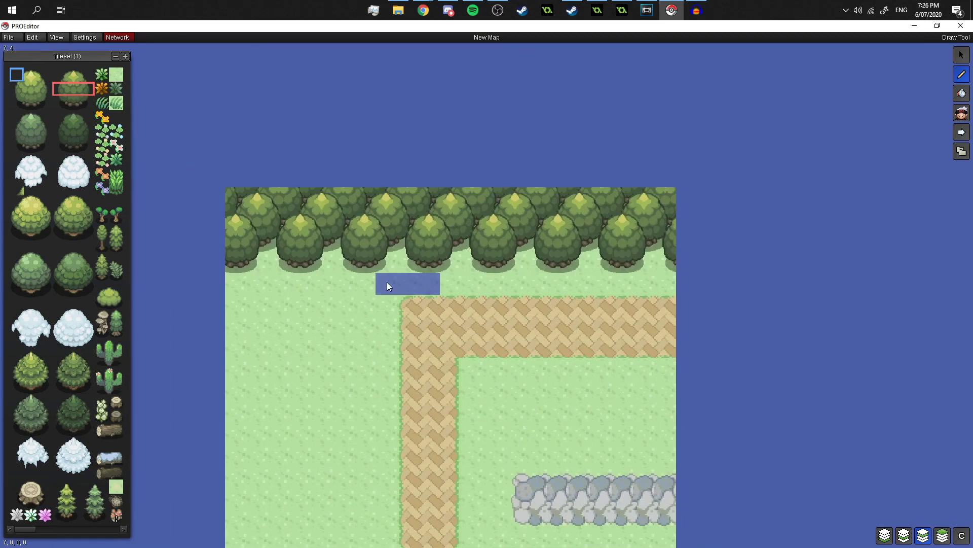
scroll(319, 344, down, 1)
drag(319, 388, 347, 337)
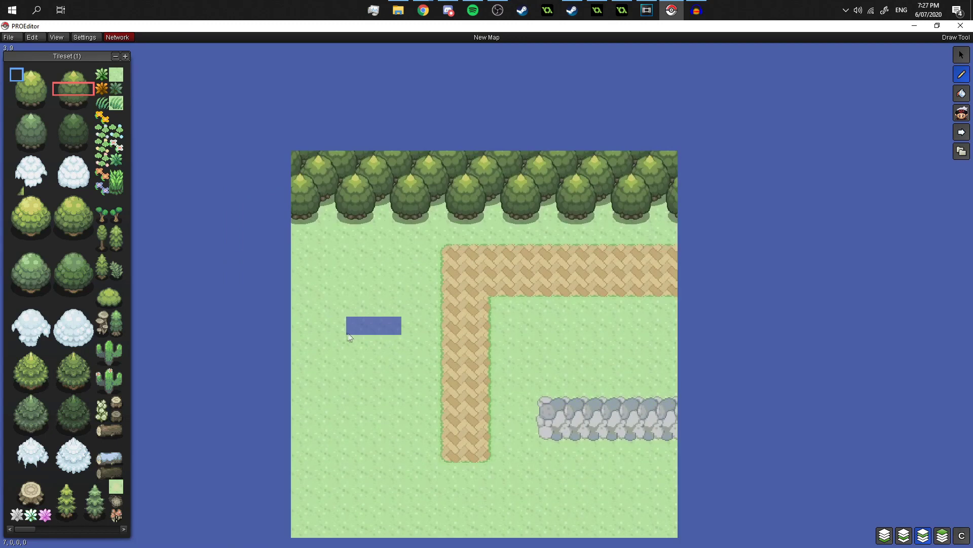
scroll(350, 334, up, 1)
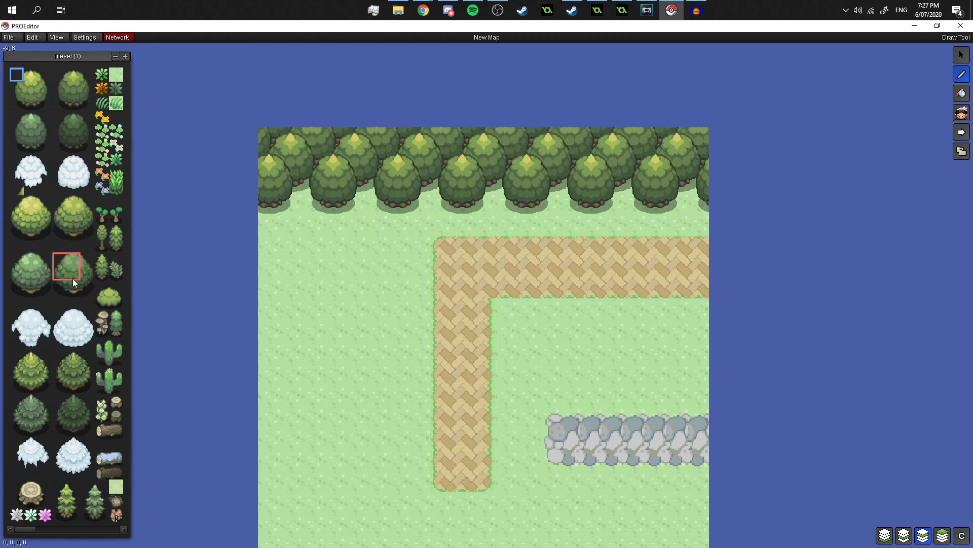
click(312, 310)
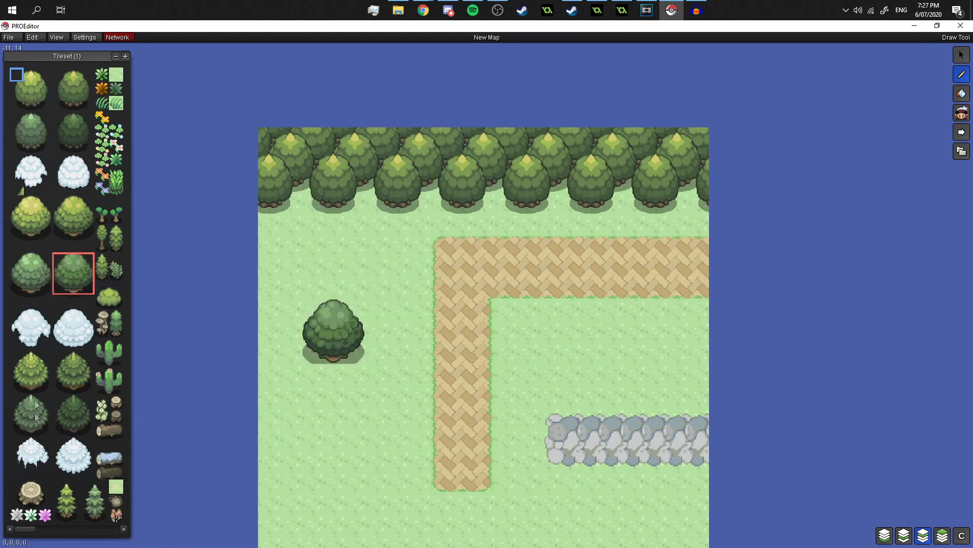
click(74, 417)
click(401, 414)
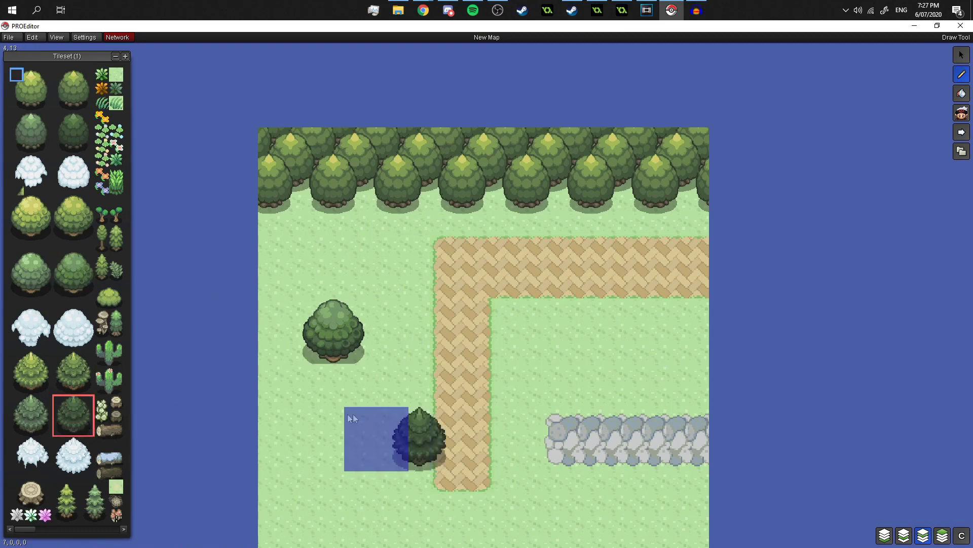
click(313, 416)
key(ctrl+z)
key(ctrl+z)
Try placing the large light-green round tree from Tileset (3) on the grass, and undo all remaining test trees.
scroll(102, 383, down, 1)
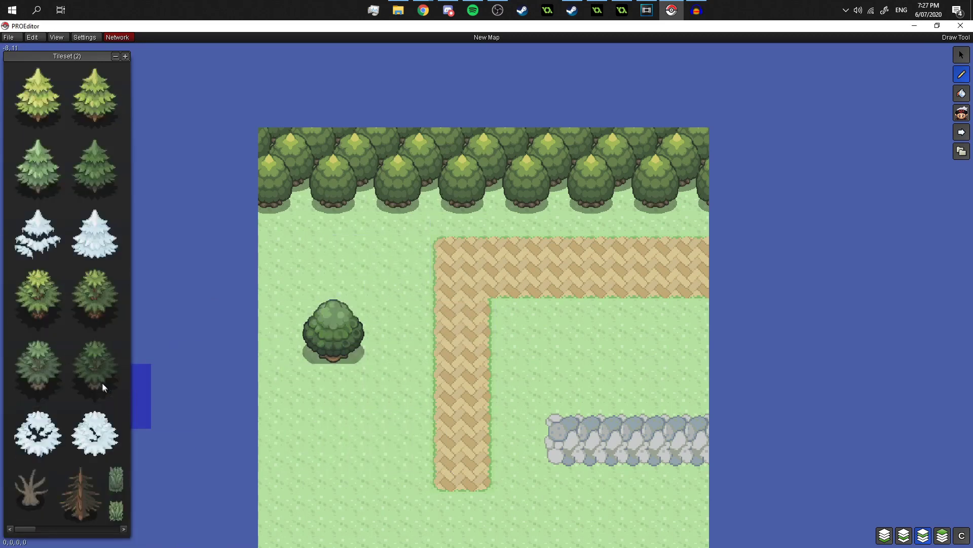
scroll(102, 383, down, 5)
scroll(77, 156, up, 3)
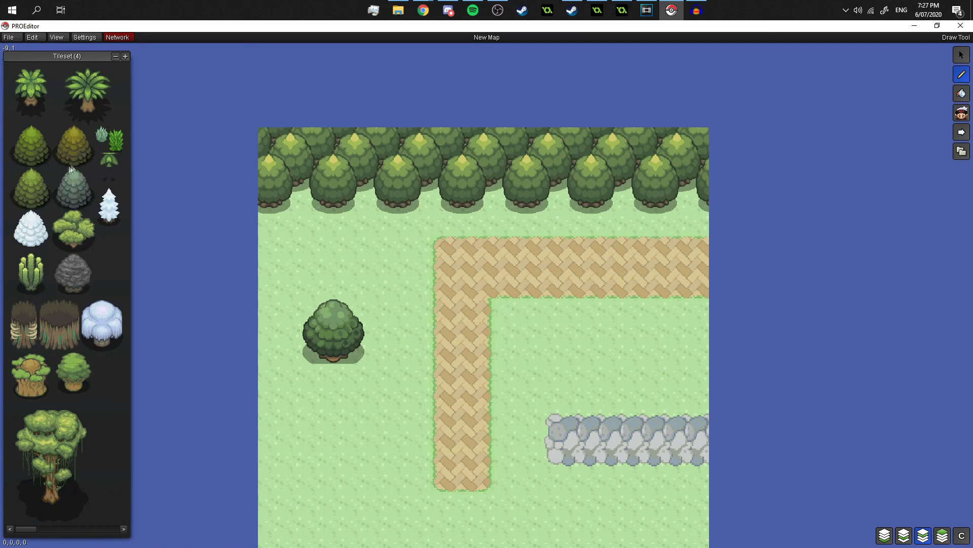
scroll(71, 169, up, 1)
drag(32, 291, 64, 335)
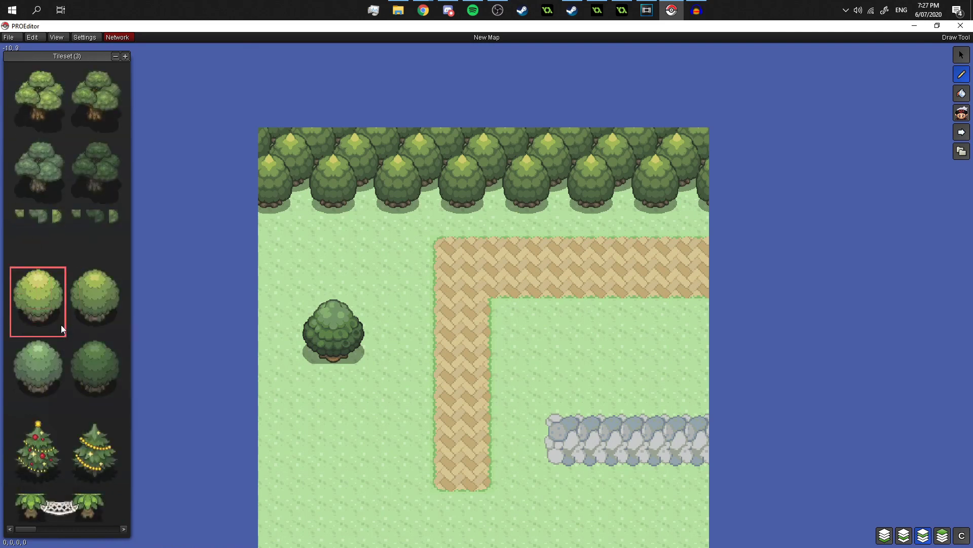
drag(61, 325, 61, 320)
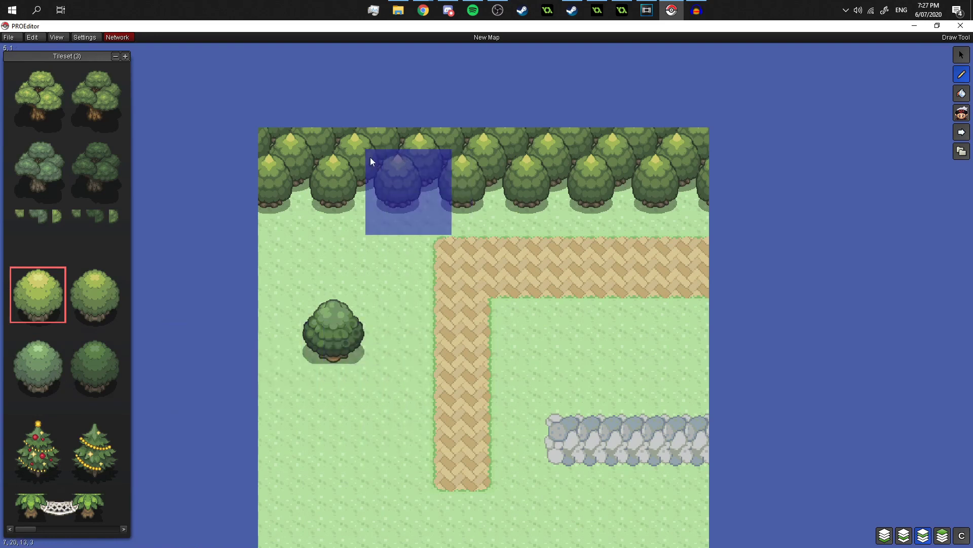
click(339, 442)
key(ctrl+z)
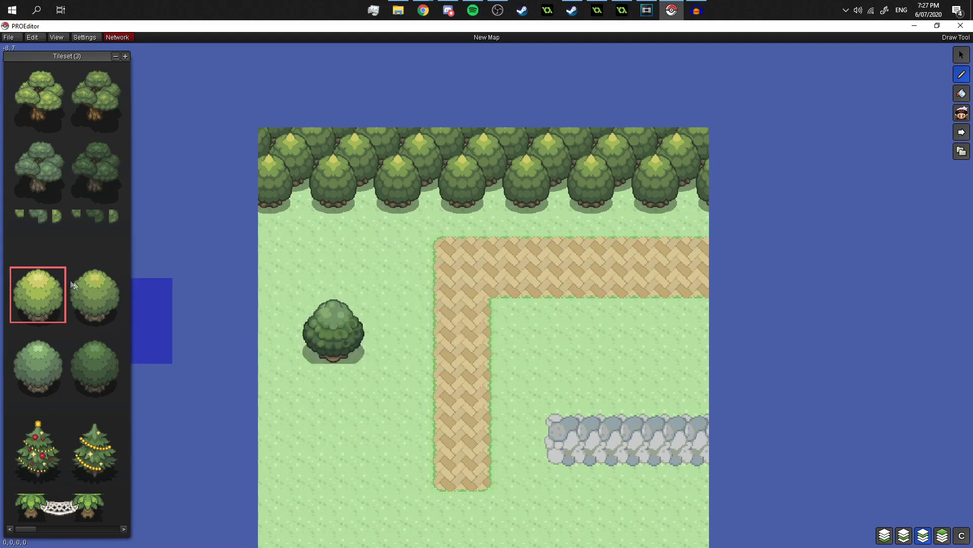
scroll(70, 277, down, 4)
key(ctrl+z)
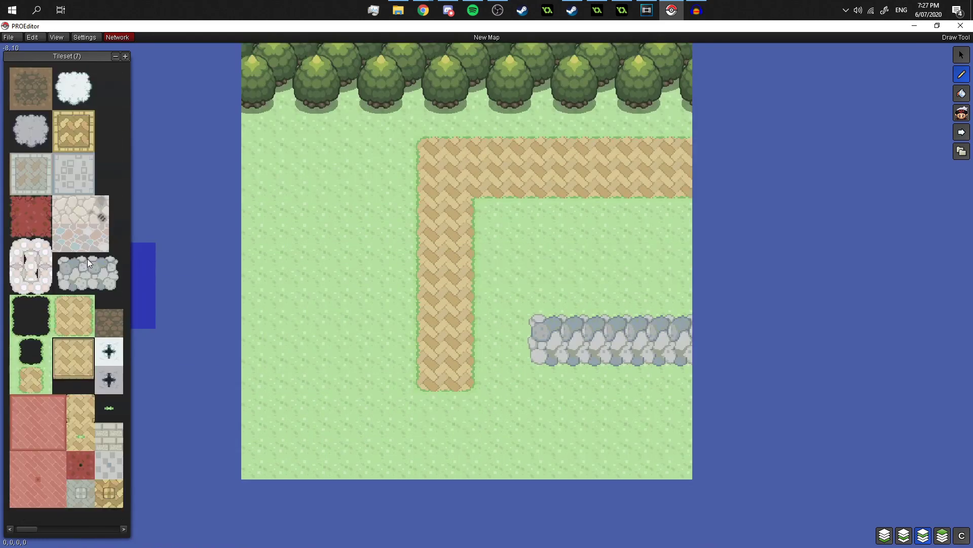
Using Tileset (10), paint a vertical grass-cliff edge with a lower corner on the second layer, west of the brick path.
scroll(87, 259, down, 3)
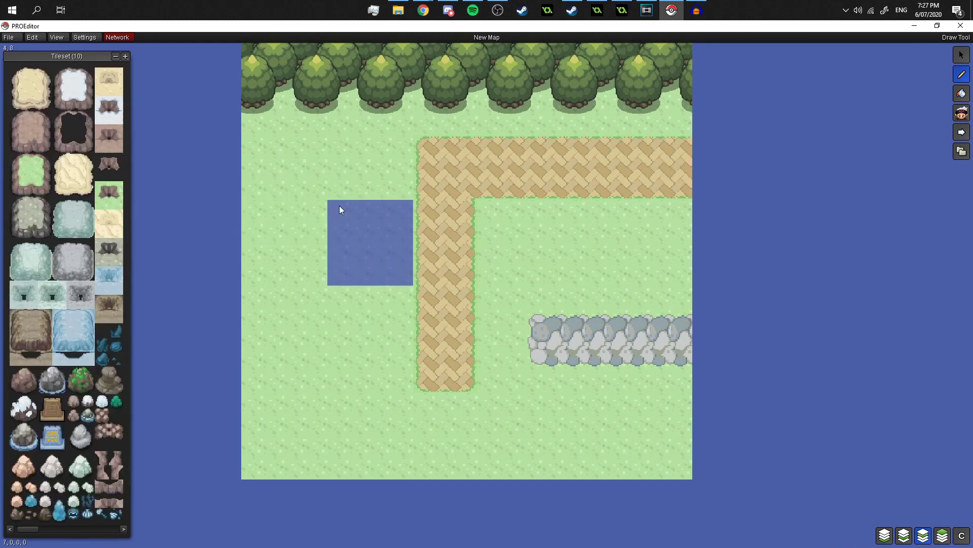
scroll(314, 223, down, 2)
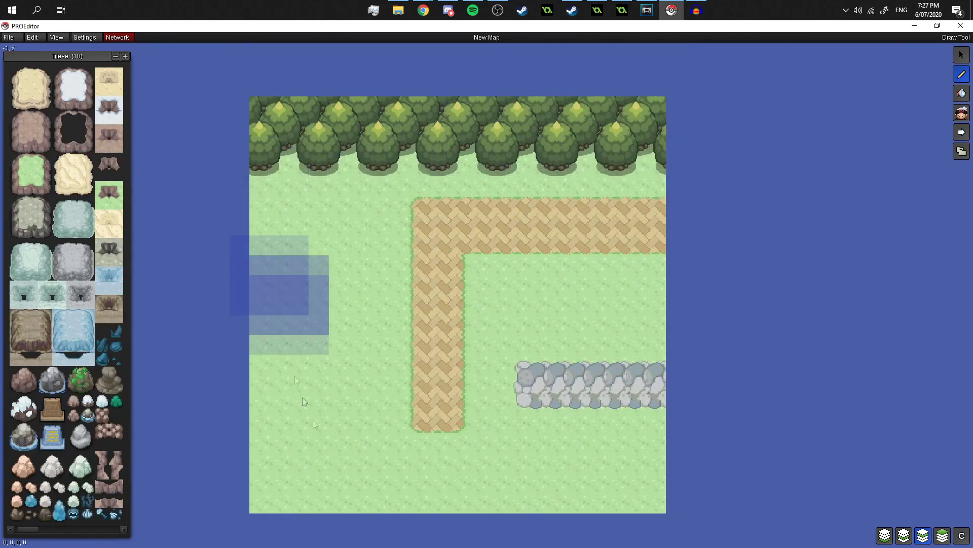
drag(469, 415, 451, 333)
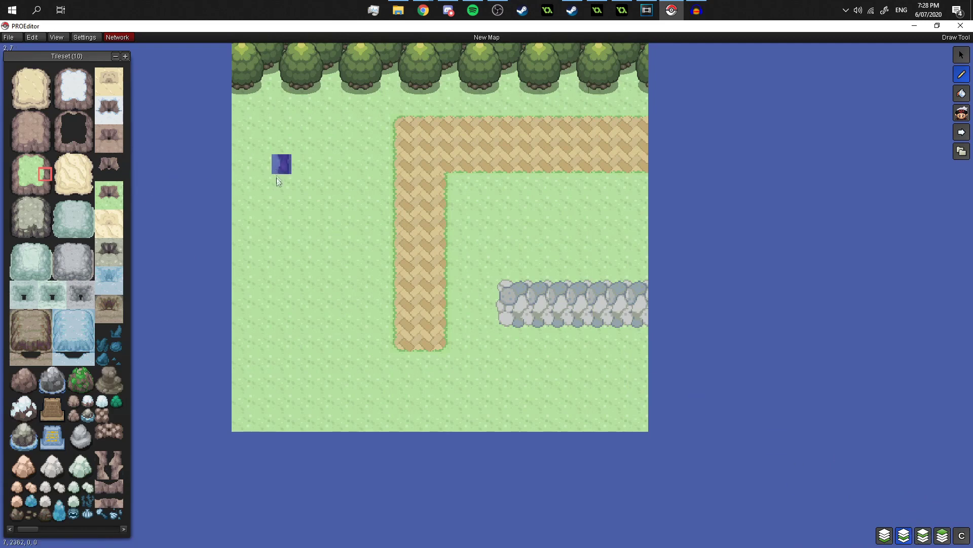
click(274, 204)
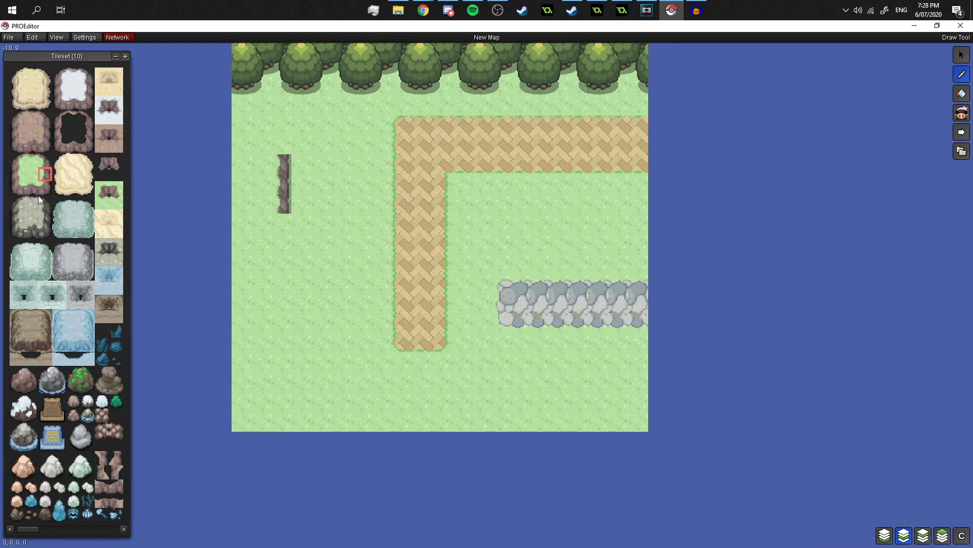
click(280, 227)
Join an inner corner tile to the cliff's lower corner and continue the vertical edge southward from it.
click(100, 188)
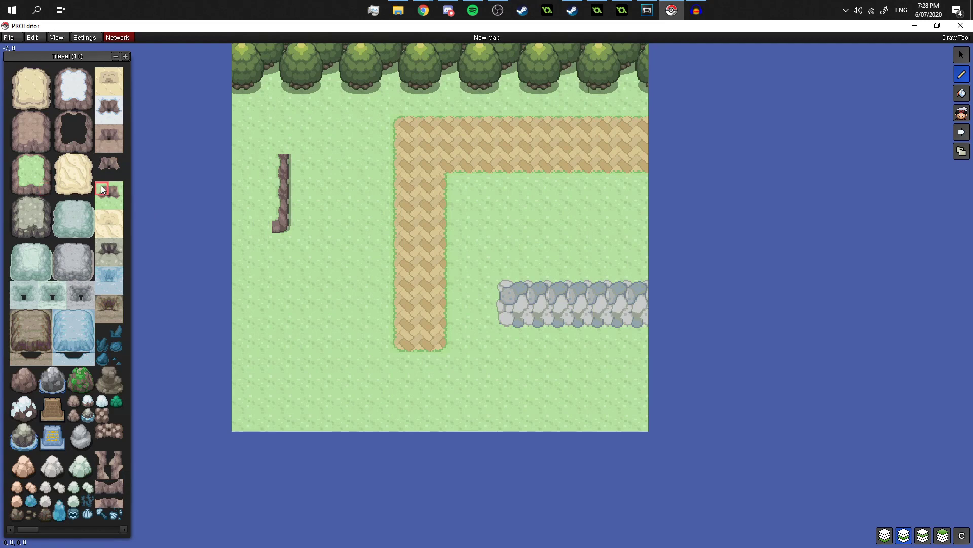
drag(84, 71, 114, 313)
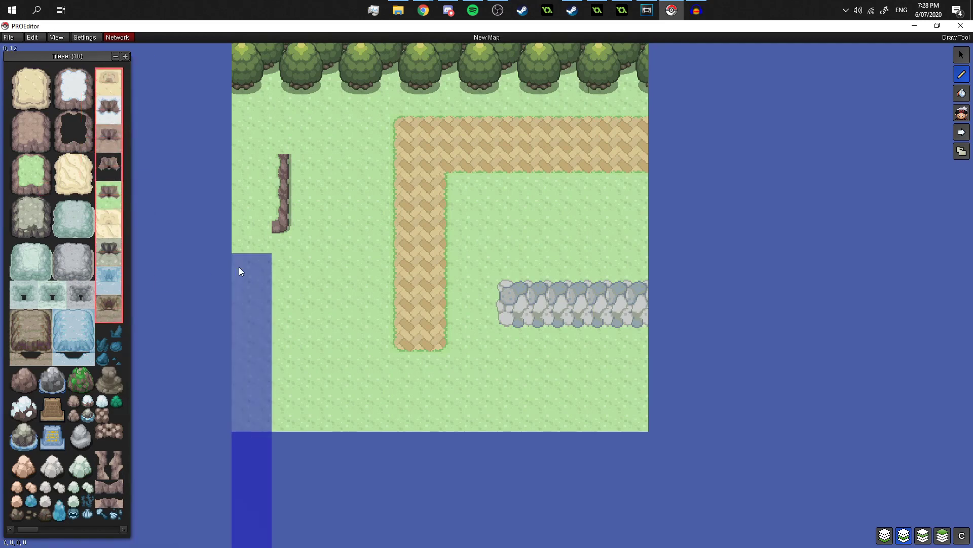
click(102, 188)
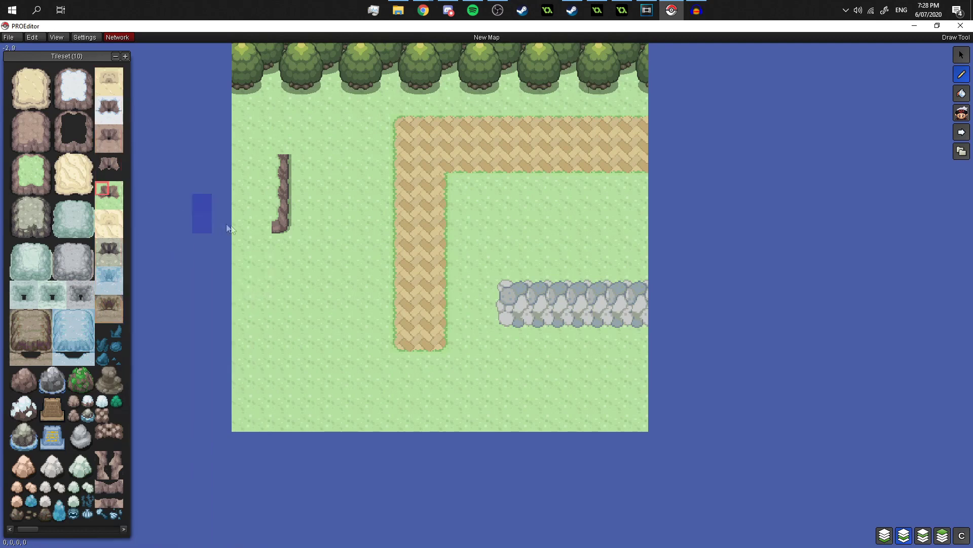
click(257, 228)
click(46, 173)
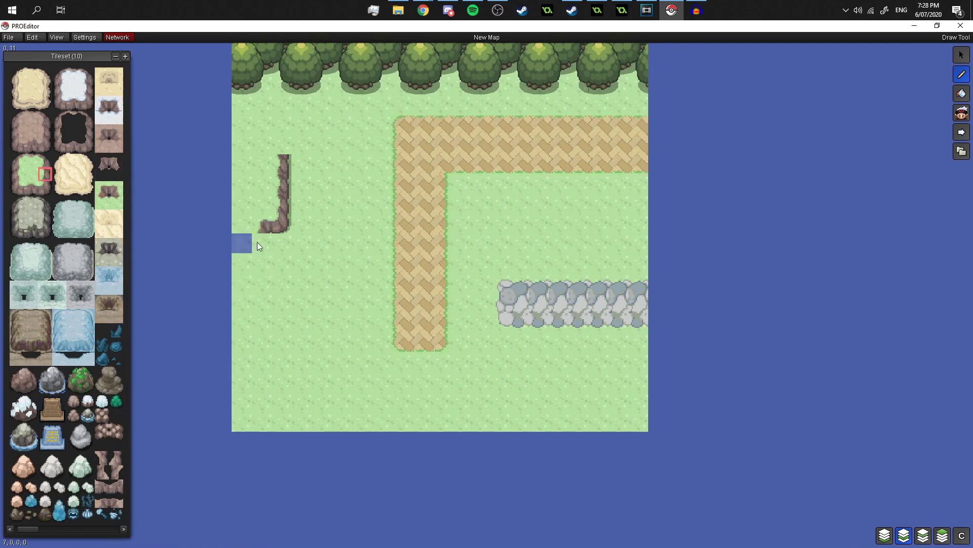
drag(257, 242, 263, 287)
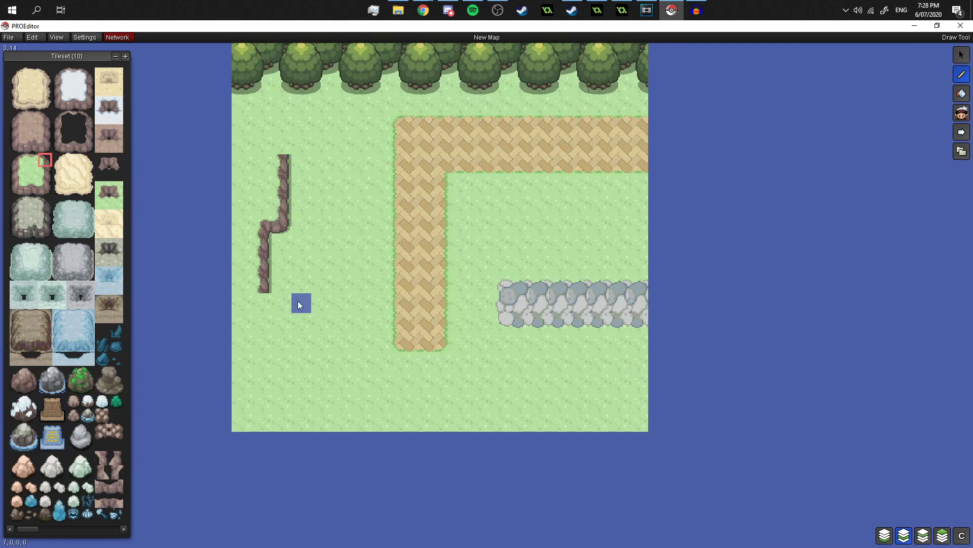
Step grass-cliff outer corner tiles diagonally southeast and finish with a vertical edge tile at the map's southern border.
click(298, 325)
click(319, 361)
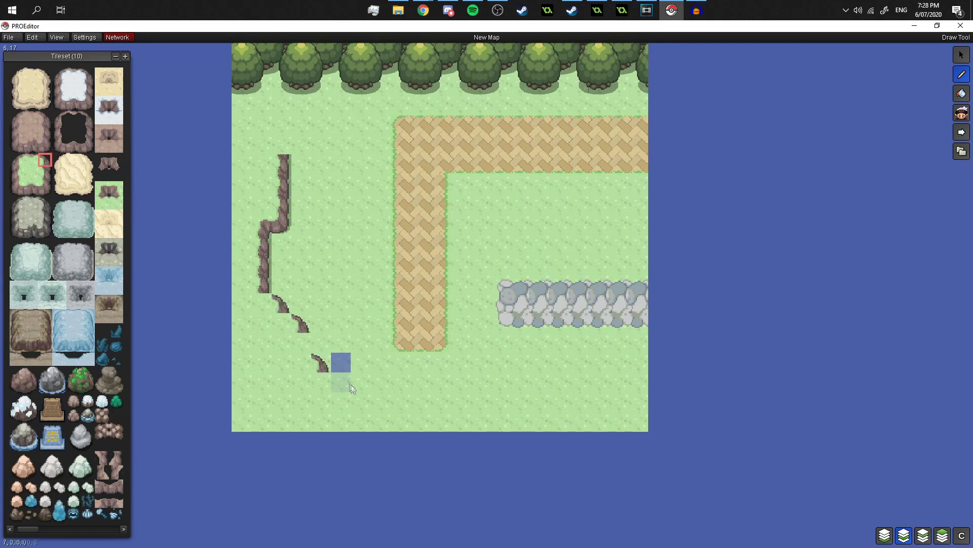
click(355, 389)
click(379, 402)
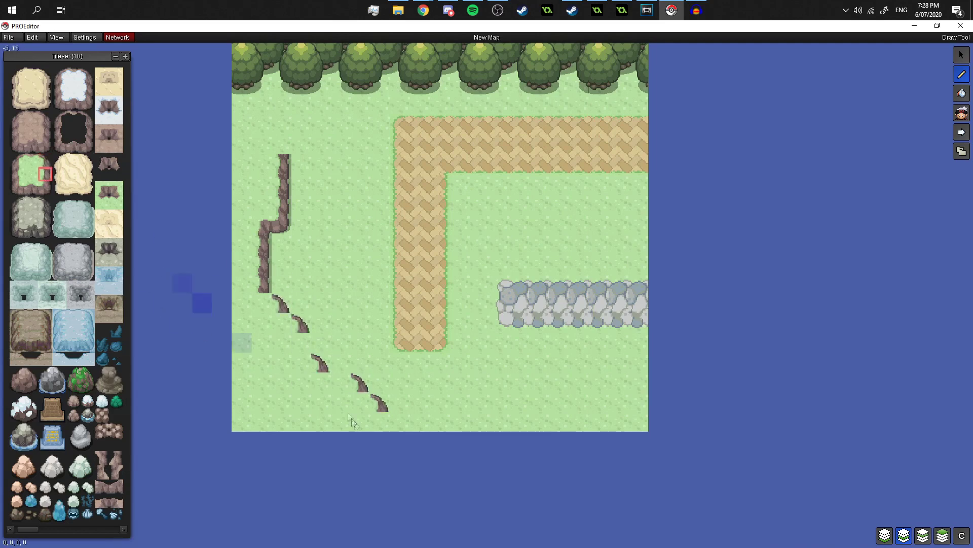
click(379, 420)
Fill the gaps in the diagonal cliff line with upper-edge, side-edge and inner corner tiles.
click(30, 160)
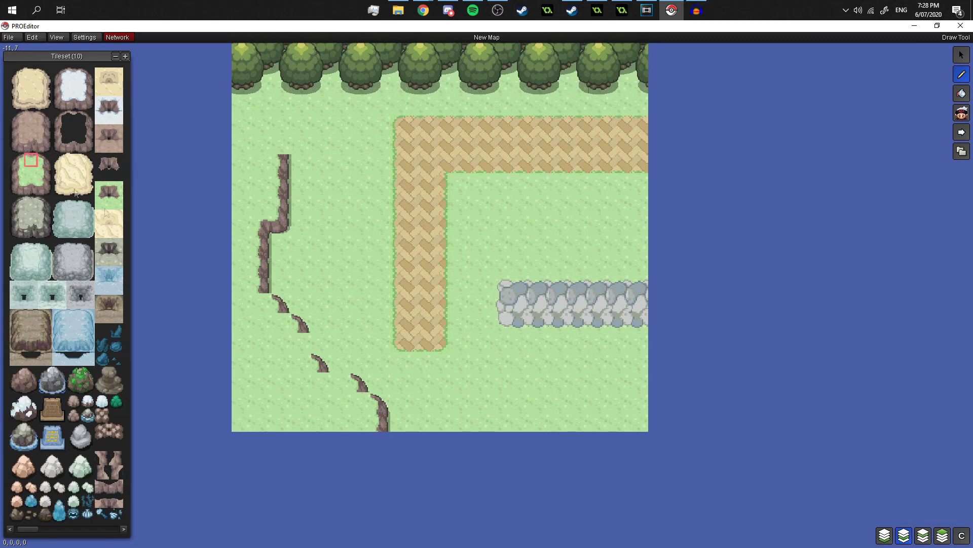
click(341, 383)
click(44, 173)
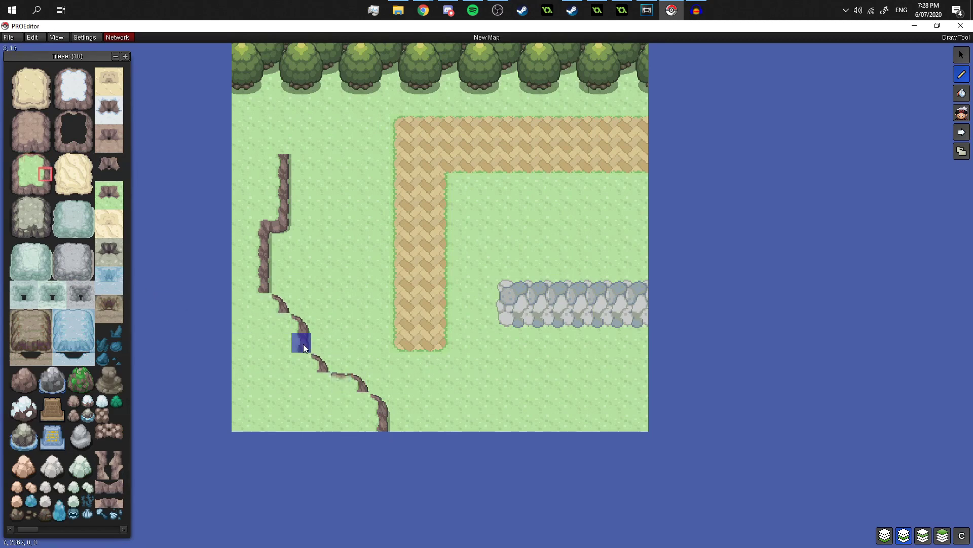
click(303, 344)
click(101, 202)
click(281, 323)
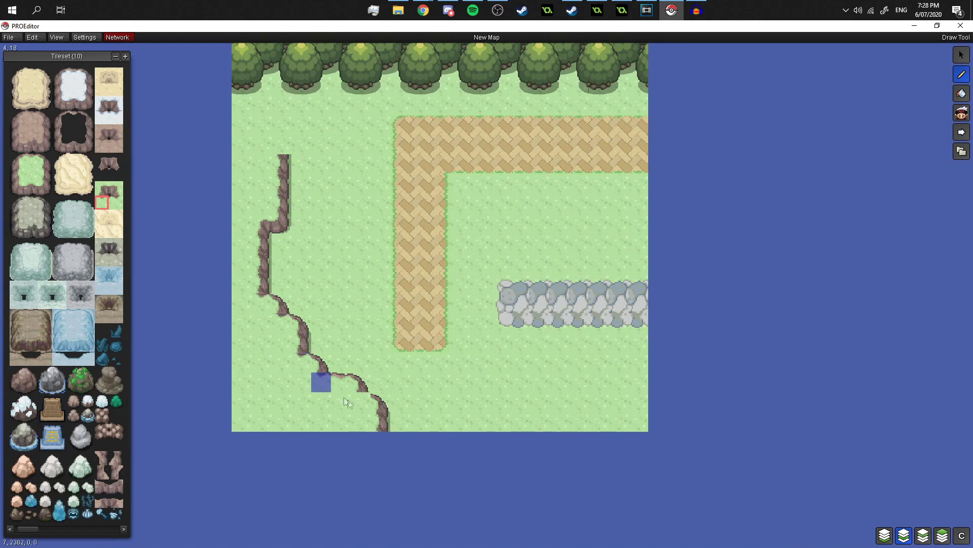
click(360, 402)
Cap the cliff's northern end with an outer corner tile and upper-edge tiles running west to the map border.
drag(280, 219, 297, 267)
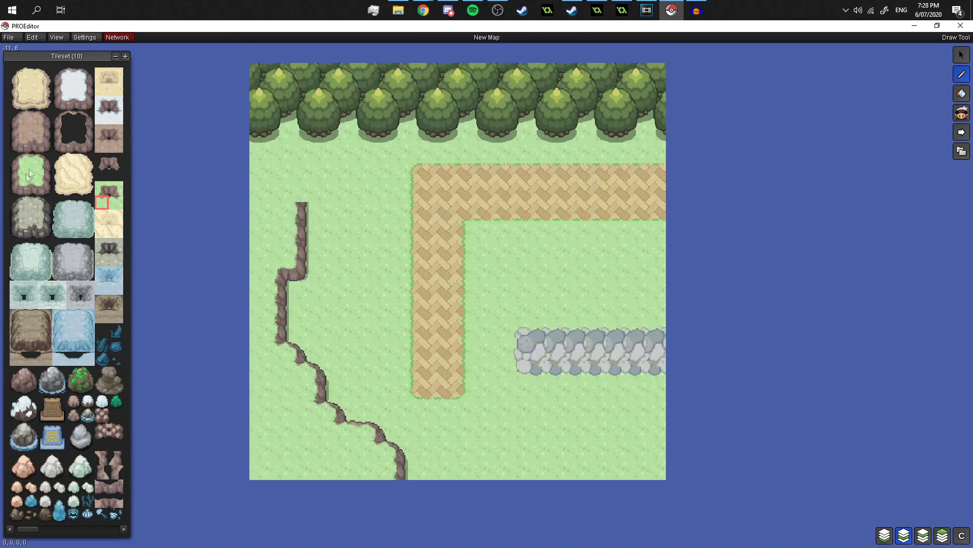
click(299, 192)
click(35, 166)
click(258, 192)
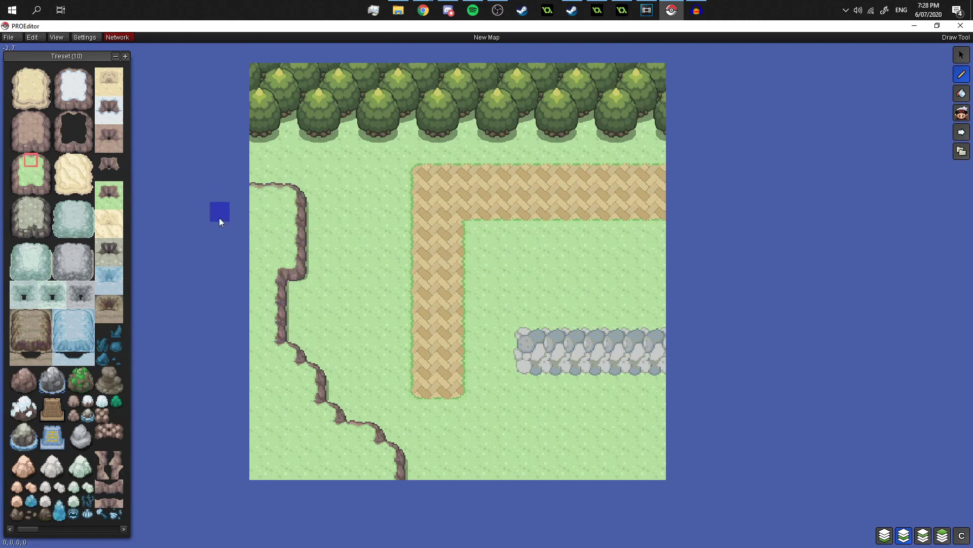
Paint a brown cliff corner and a vertical edge inside the grass cliff, along the map's western border.
click(45, 122)
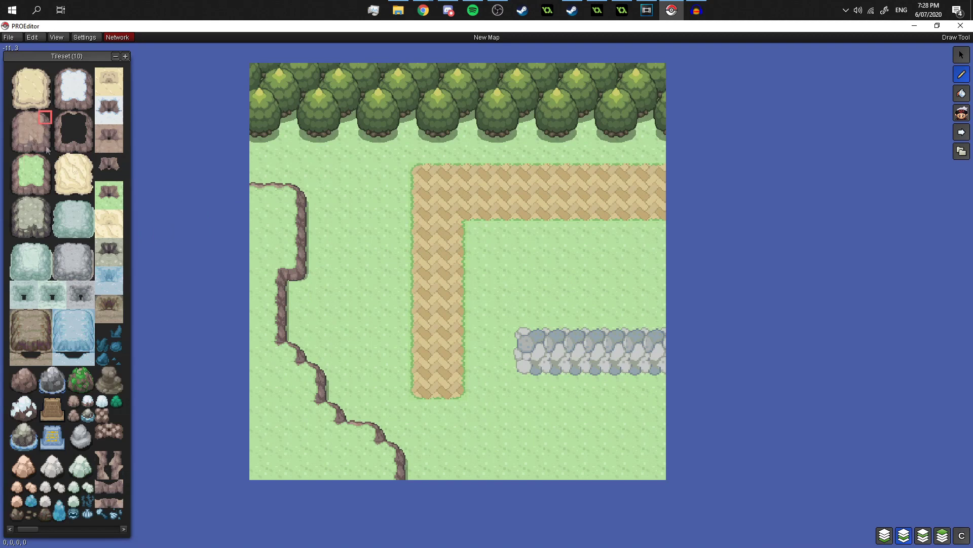
click(260, 205)
drag(258, 236, 255, 373)
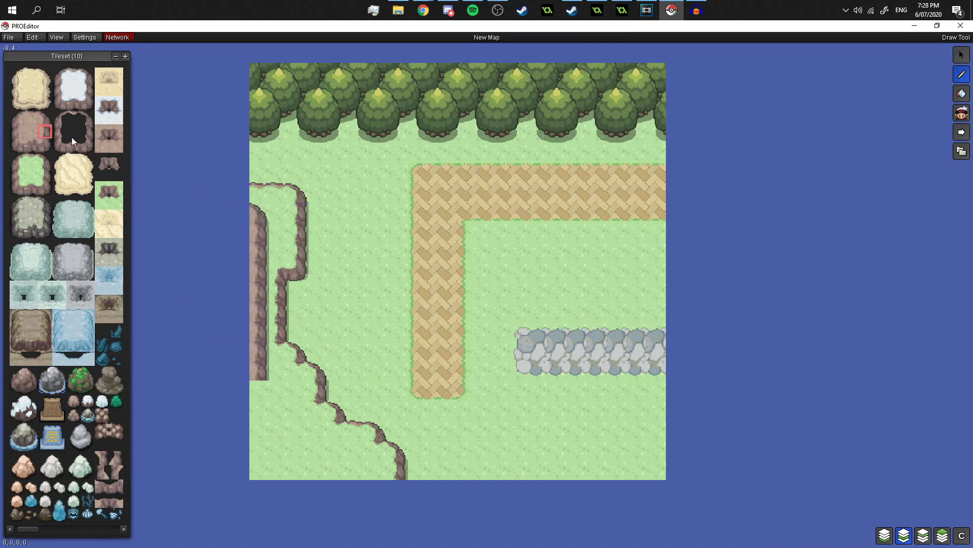
Step brown cliff outer corner tiles diagonally southeast, parallel to the grass cliff, down to the map's southern border.
click(43, 116)
click(297, 396)
click(319, 431)
click(358, 450)
click(377, 469)
Fill the gaps in the brown diagonal cliff line with upper-edge, side-edge and inner corner tiles.
click(31, 118)
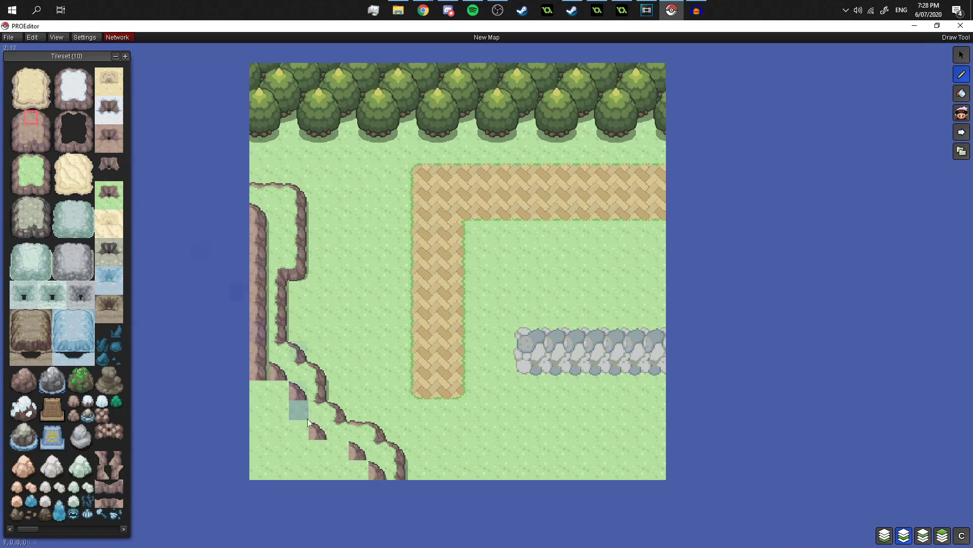
click(338, 450)
click(45, 131)
click(299, 411)
click(115, 174)
click(103, 146)
click(260, 371)
click(279, 390)
click(299, 430)
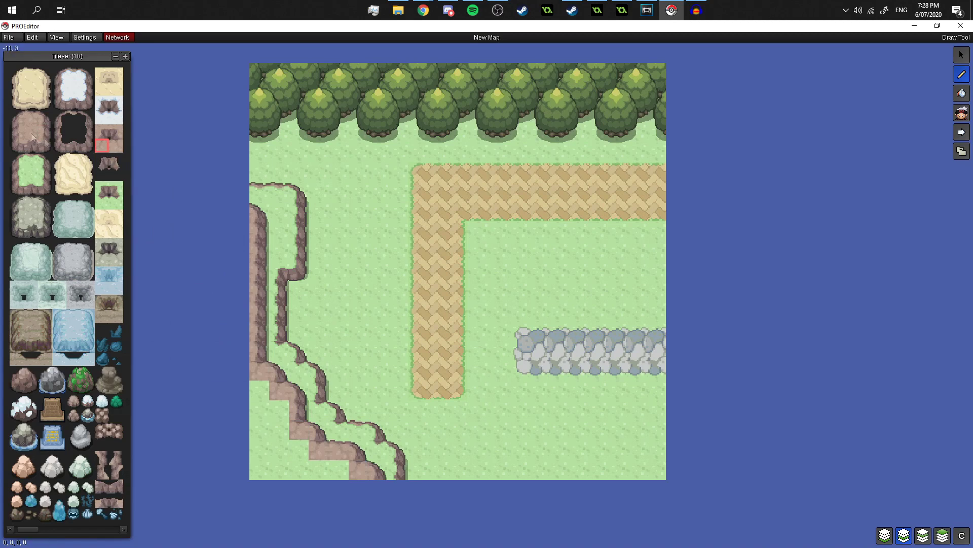
Fill the area enclosed by the brown cliff with the plain brown ground tile on the first layer.
click(31, 134)
key(1)
drag(338, 471, 293, 456)
scroll(325, 253, down, 2)
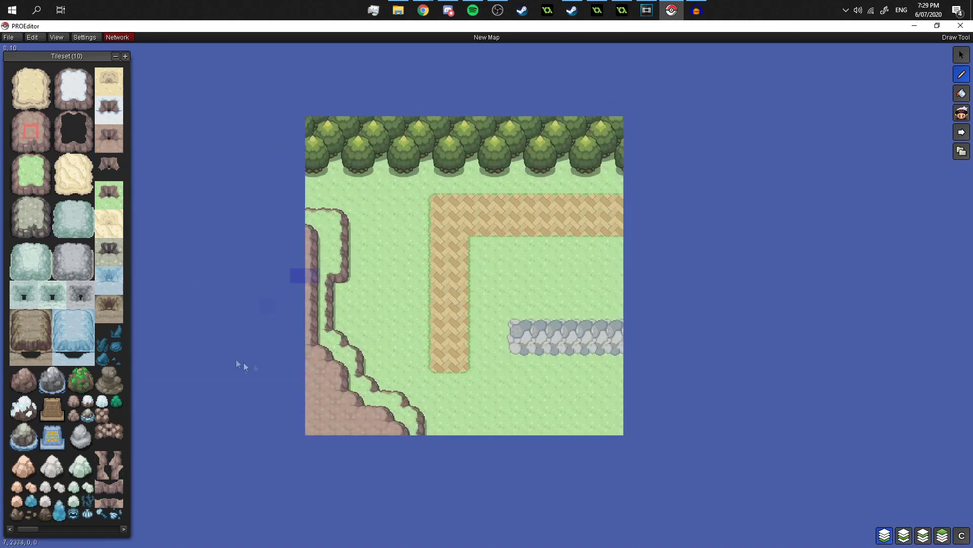
Paint a two-tile vertical grass-cliff edge north from the map's southern border, southeast of the vertical brick path.
scroll(243, 362, up, 1)
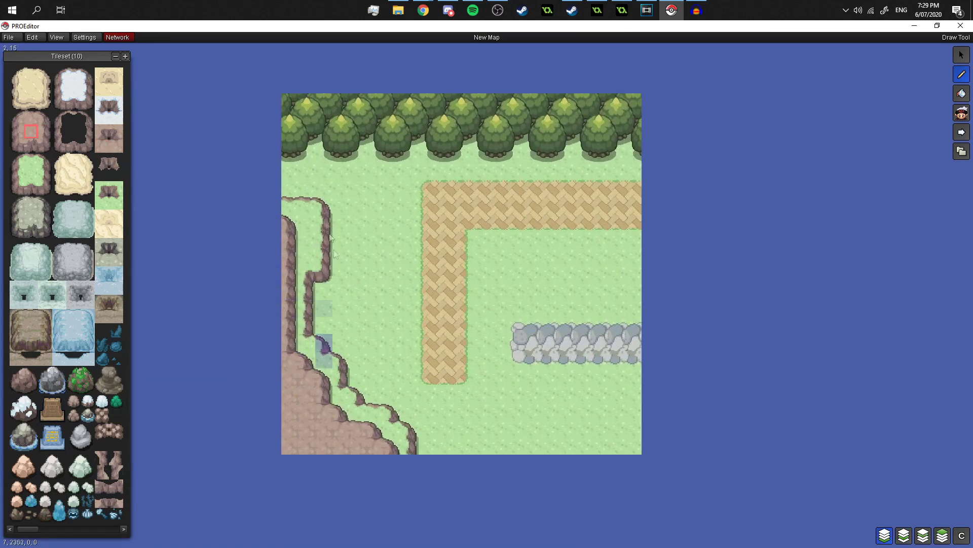
drag(460, 394, 369, 287)
drag(456, 299, 434, 293)
scroll(354, 278, up, 1)
drag(218, 241, 265, 266)
click(14, 175)
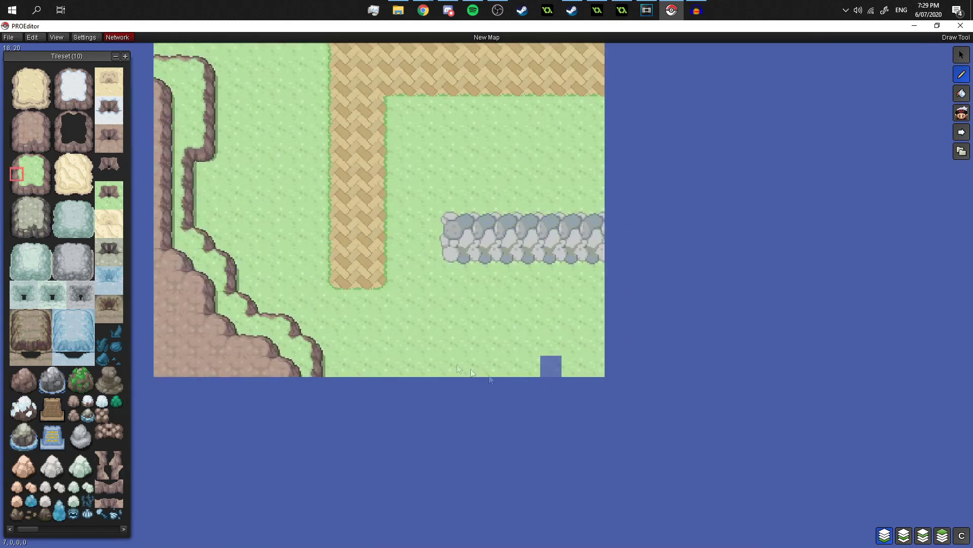
click(46, 176)
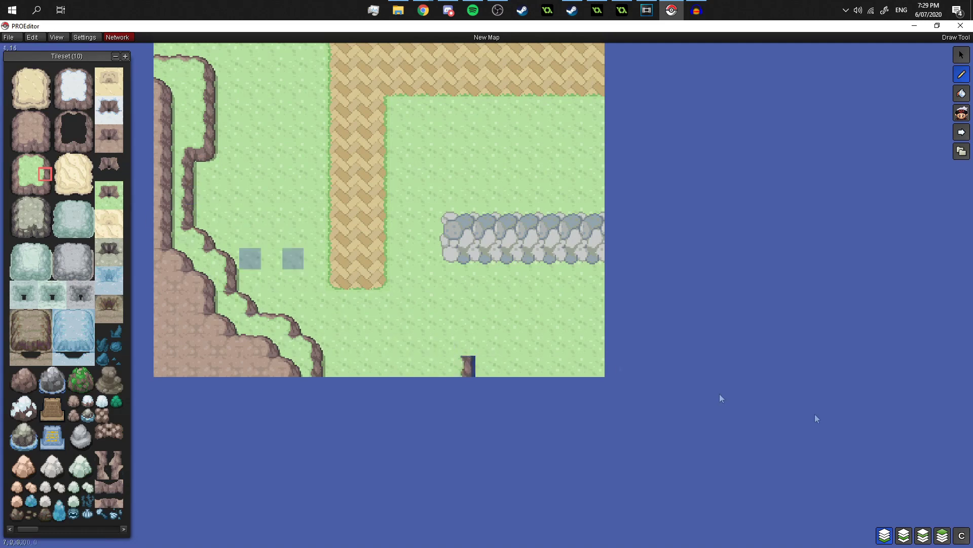
drag(444, 370, 444, 345)
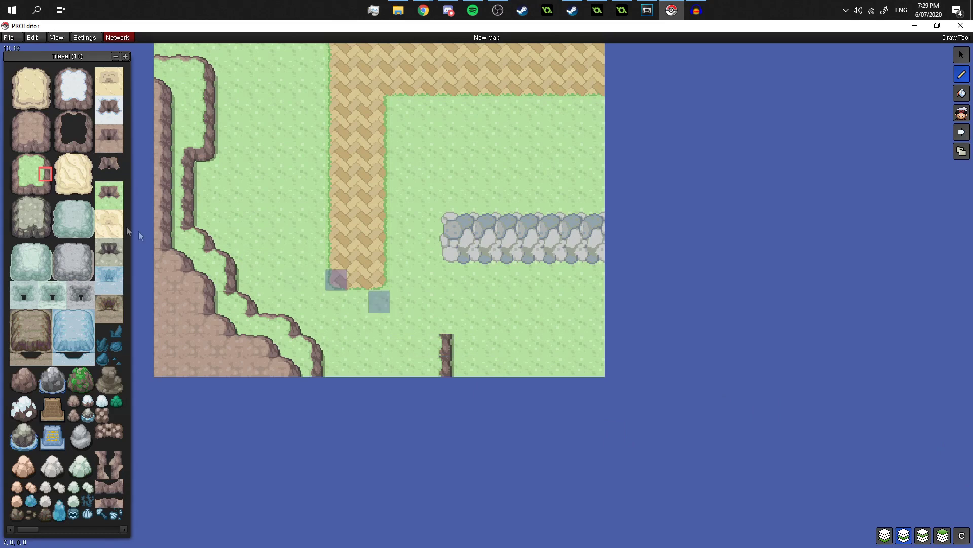
Step the new cliff edge northeast with two inner corner tiles joined by an outer corner tile.
click(101, 189)
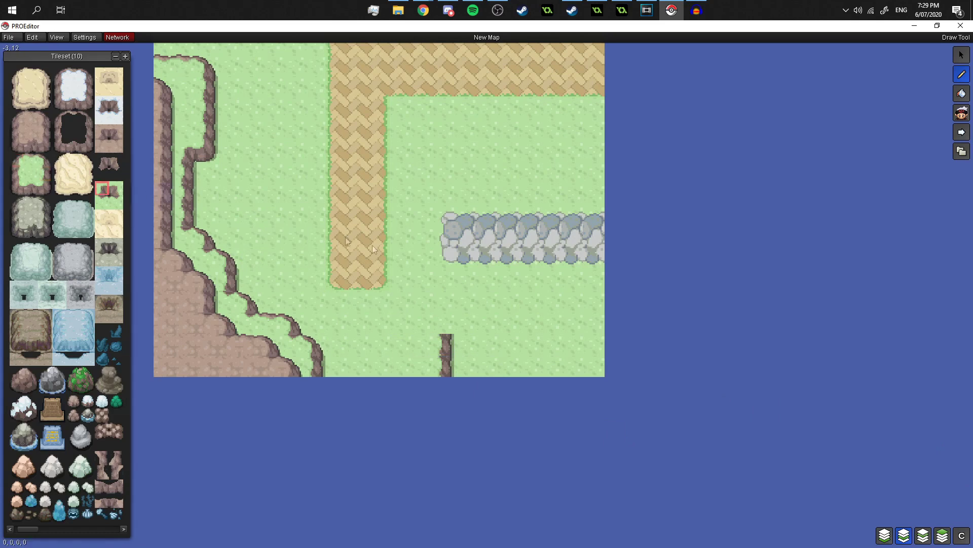
click(445, 324)
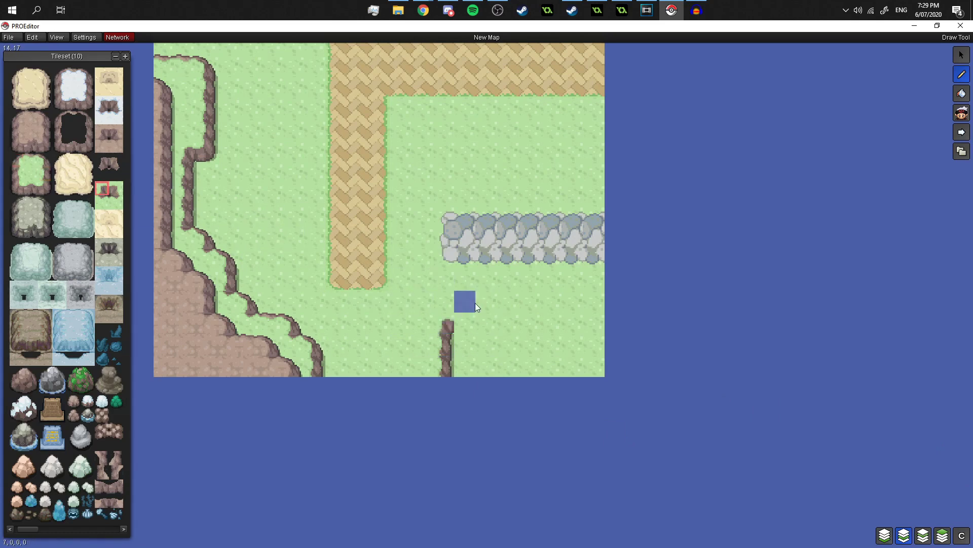
click(468, 305)
click(48, 190)
click(464, 323)
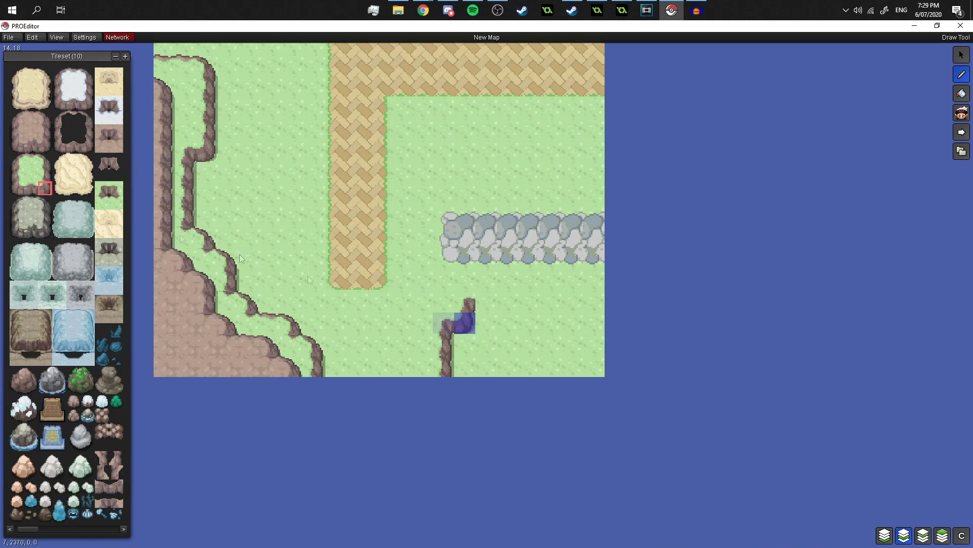
Run lower-edge grass-cliff tiles east to the map border and remove the stray tile beneath them.
click(29, 189)
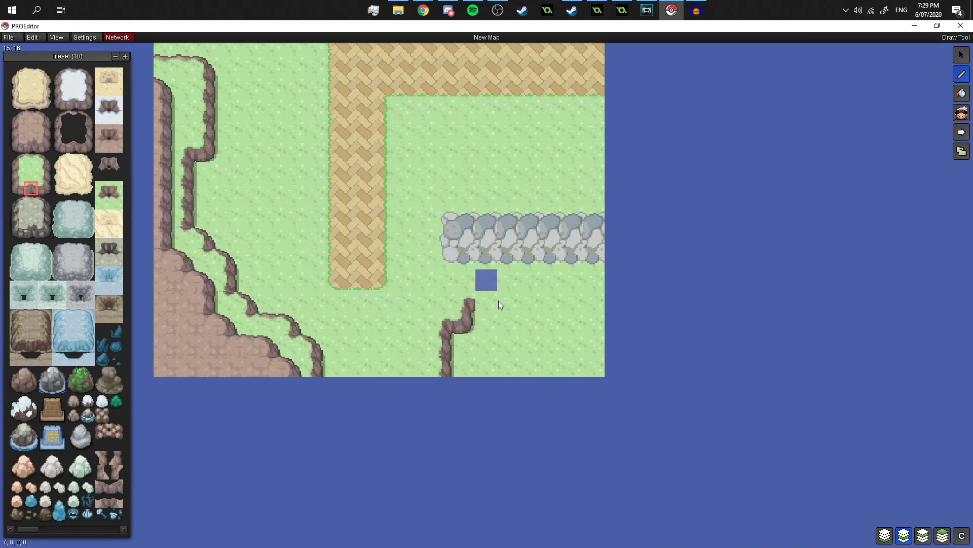
mouse_move(477, 302)
mouse_down()
mouse_move(603, 312)
mouse_move(592, 330)
mouse_up()
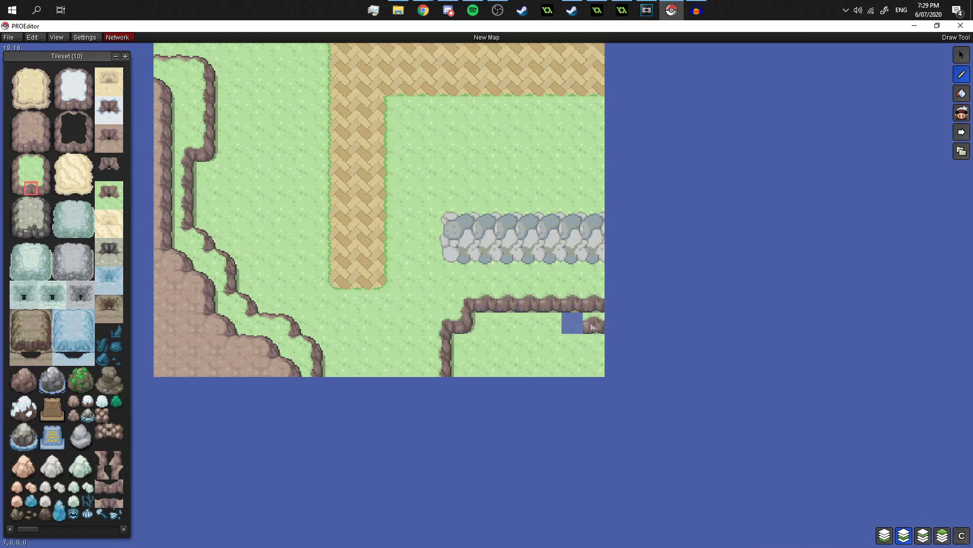
right_click(593, 325)
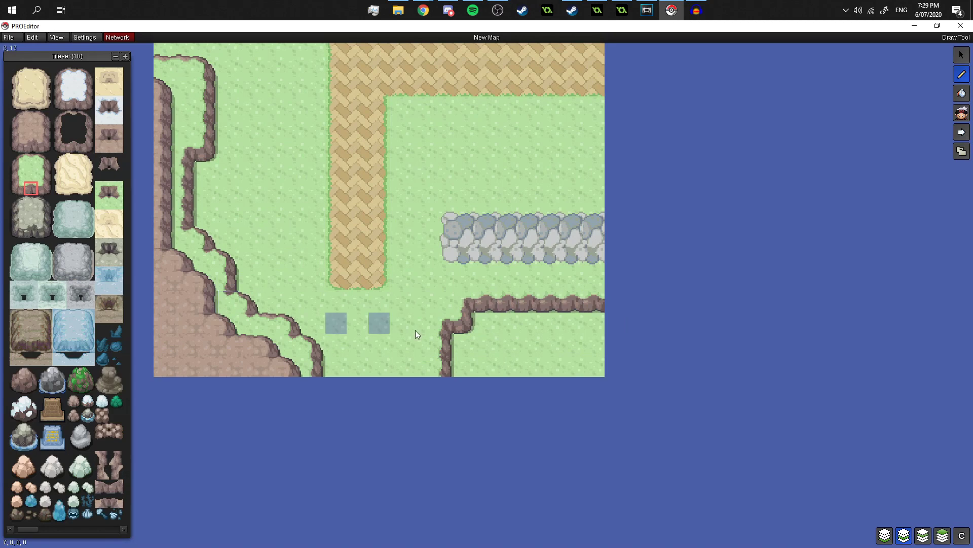
On the third layer, paint a pond's upper bank below the horizontal brick path, from the eastern map border to a northwest corner.
scroll(405, 329, down, 2)
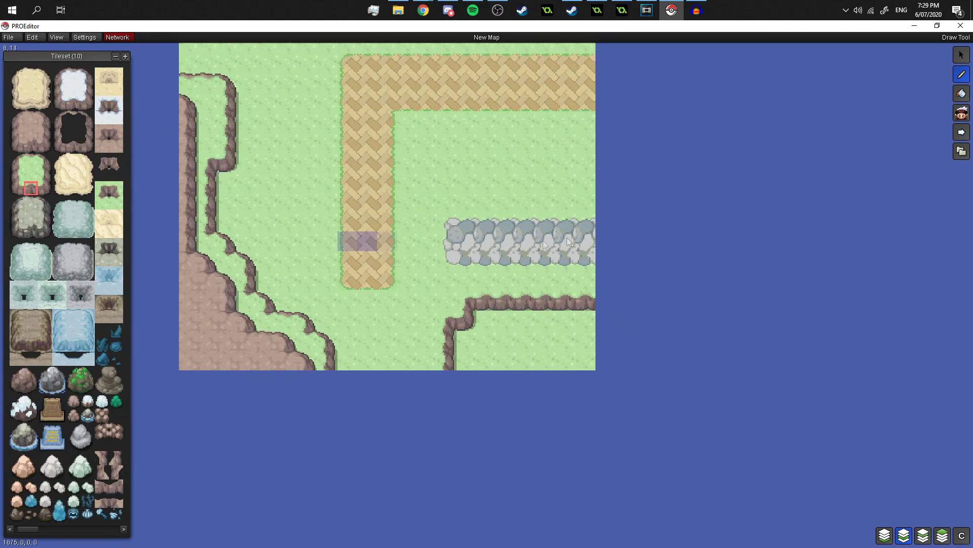
scroll(541, 241, down, 1)
drag(535, 127, 530, 175)
scroll(531, 177, down, 1)
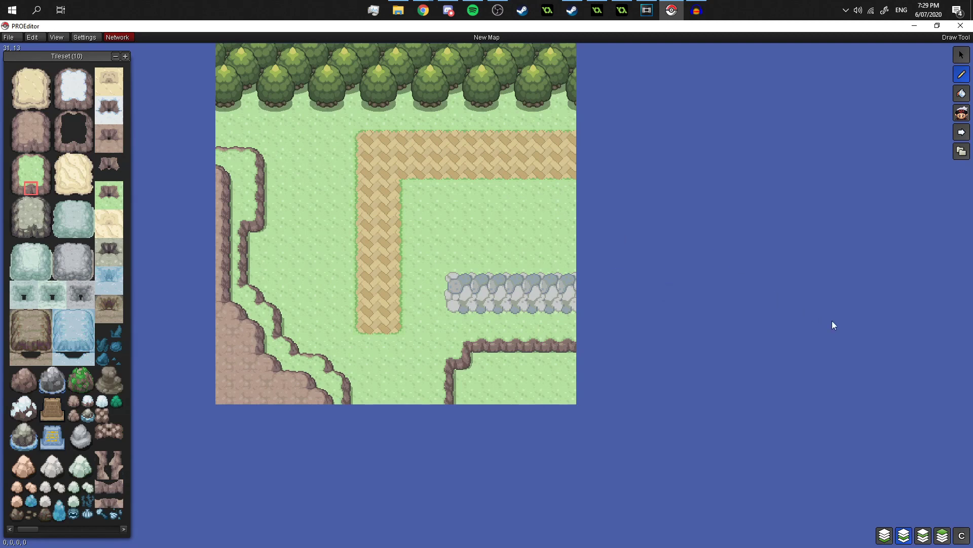
click(921, 530)
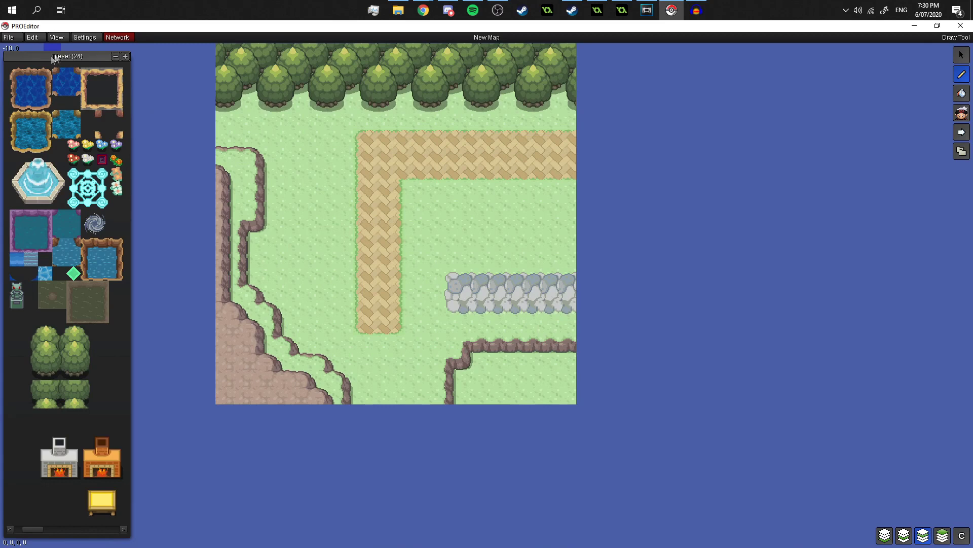
click(21, 80)
scroll(497, 253, up, 1)
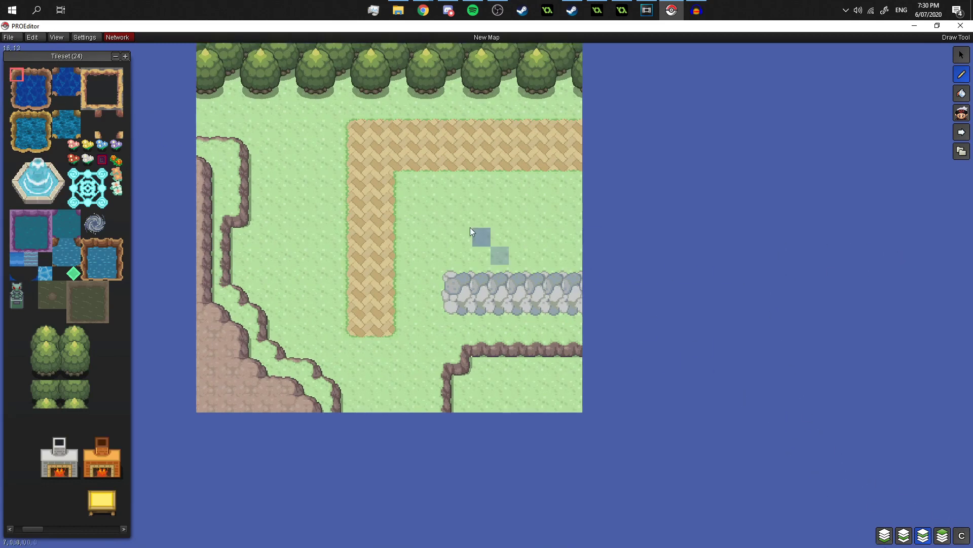
drag(470, 210, 480, 306)
scroll(481, 302, up, 2)
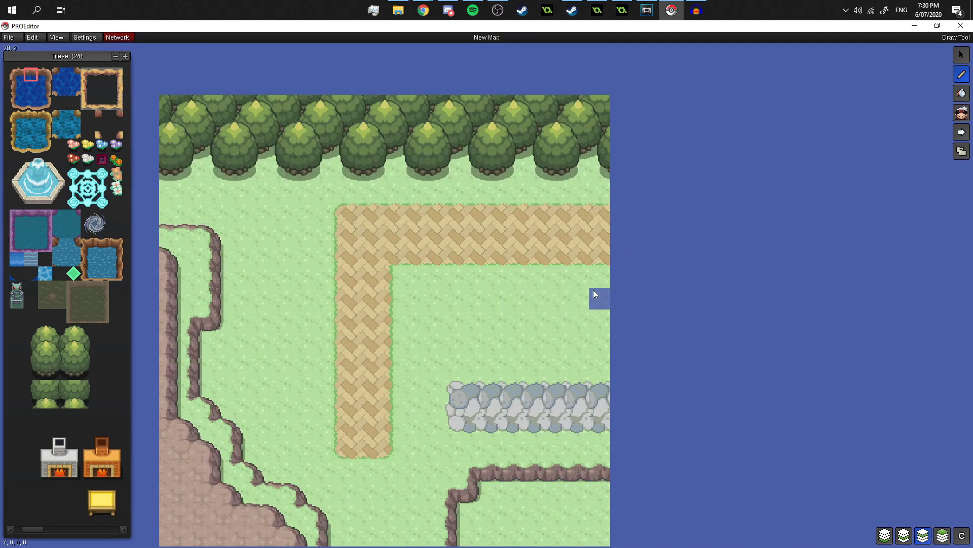
drag(599, 278, 441, 277)
Paint the pond's western bank, southwest corner and the first stretch of its lower bank.
click(20, 93)
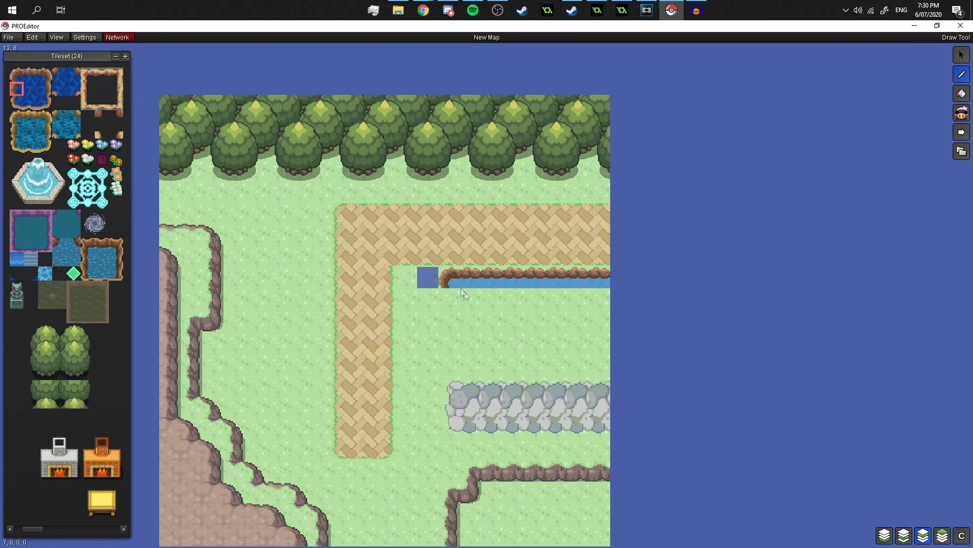
drag(455, 306, 451, 345)
click(16, 103)
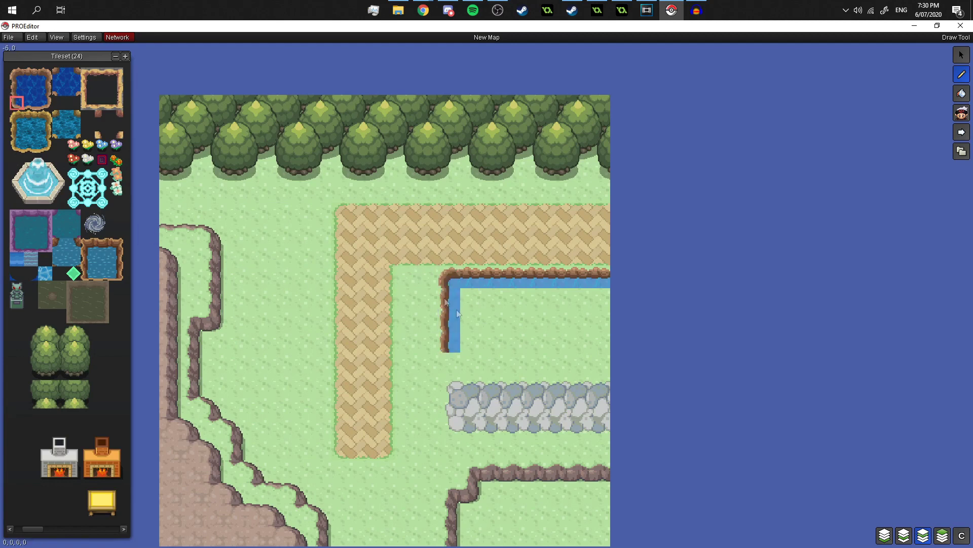
click(448, 361)
click(31, 103)
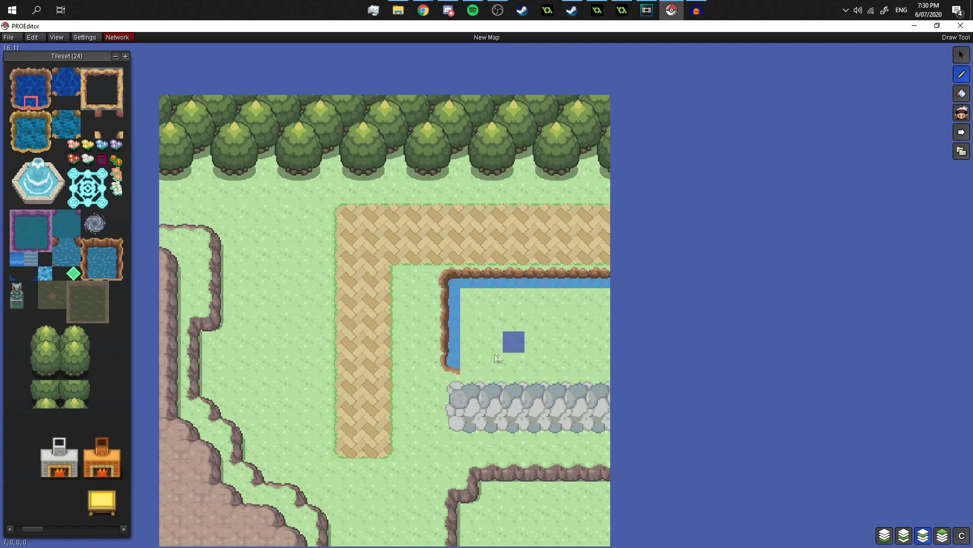
drag(456, 363, 514, 363)
Step the pond's lower bank northeast with outer corner tiles, joining them with inner corner and lower-edge tiles.
click(47, 107)
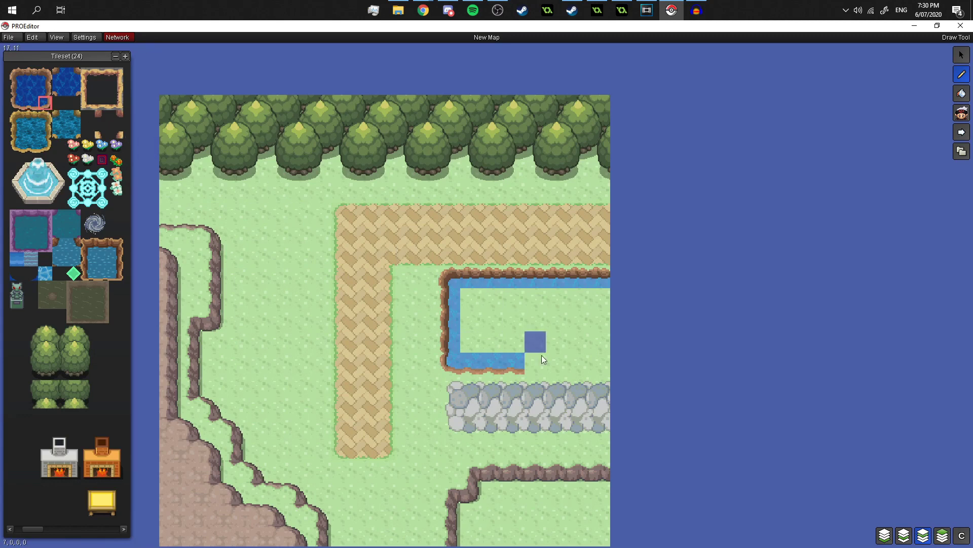
click(577, 339)
click(599, 320)
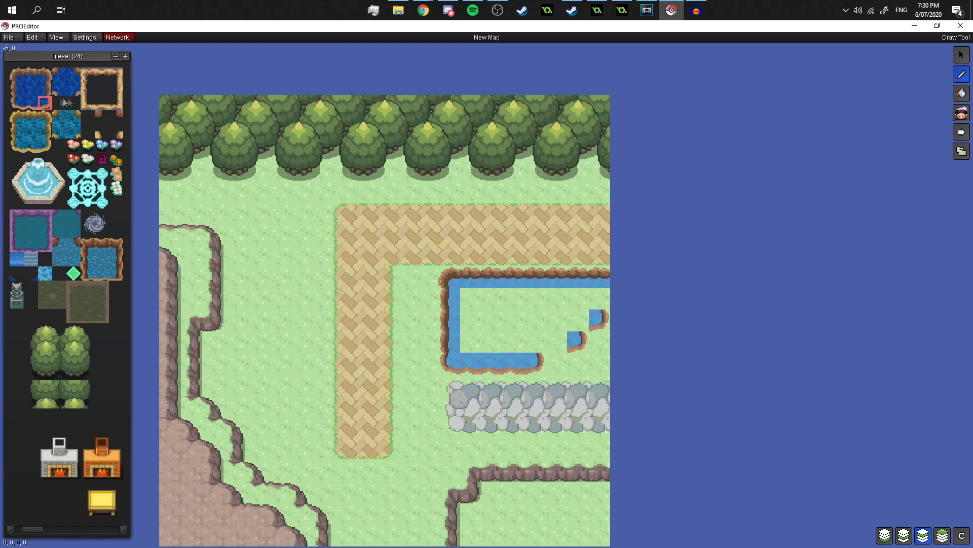
click(73, 89)
click(535, 341)
click(30, 103)
click(578, 341)
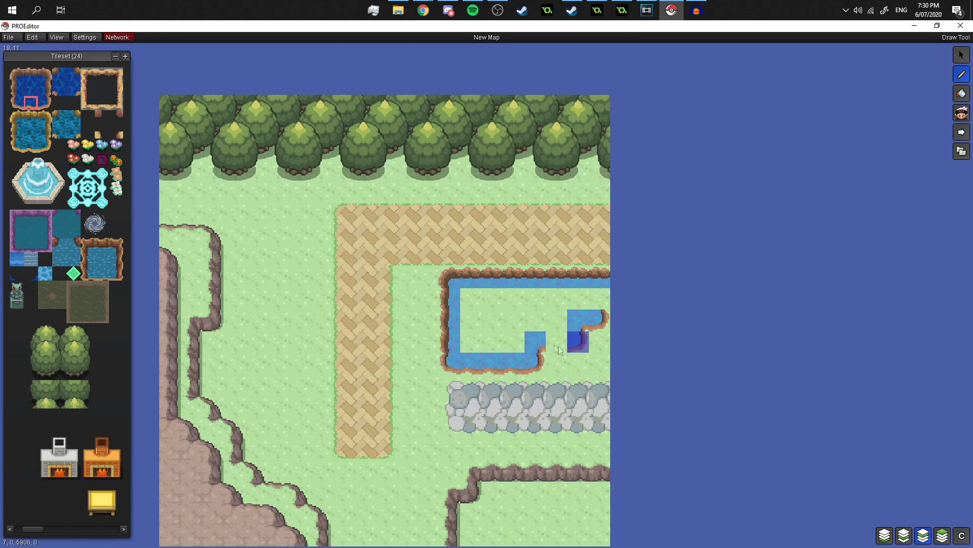
click(557, 341)
Close the pond's eastern side with a northeast corner tile and an eastern bank tile.
click(45, 75)
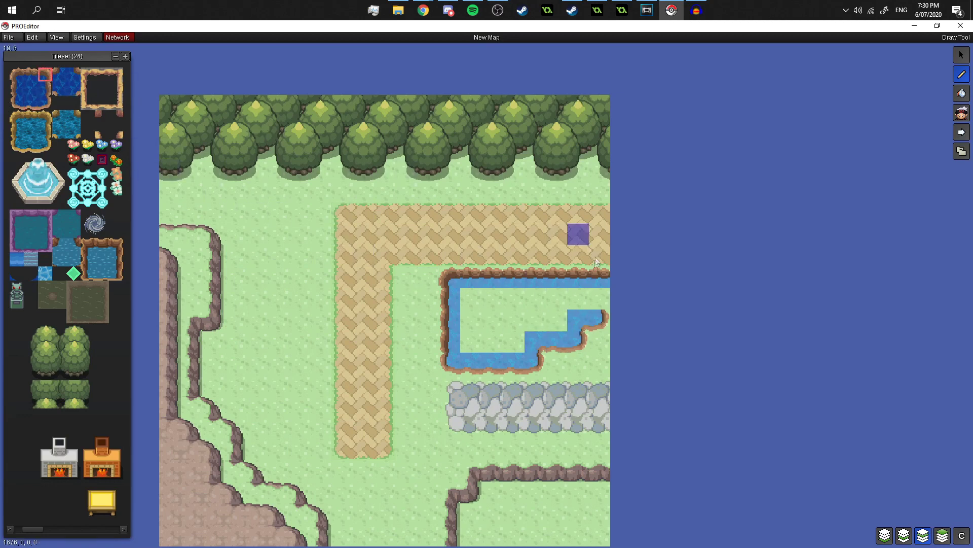
click(600, 278)
click(44, 89)
click(599, 298)
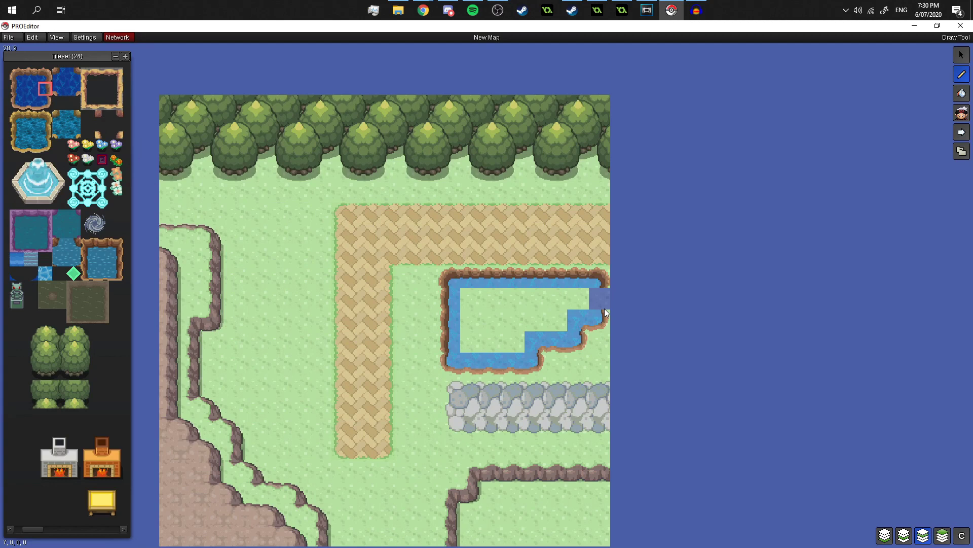
Fill the pond's interior with the plain water tile.
click(34, 93)
mouse_move(578, 299)
mouse_down()
mouse_move(512, 276)
mouse_move(516, 309)
mouse_up()
key(ctrl+z)
mouse_move(579, 298)
mouse_down()
mouse_move(462, 302)
mouse_move(470, 329)
mouse_move(503, 318)
mouse_up()
click(557, 319)
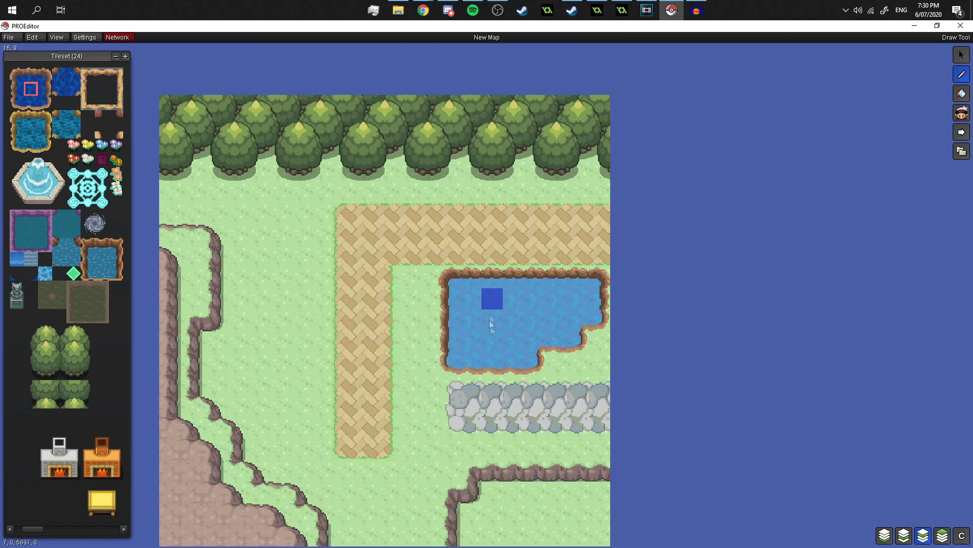
Look through the building tilesets for a house to place on the map.
scroll(91, 420, up, 2)
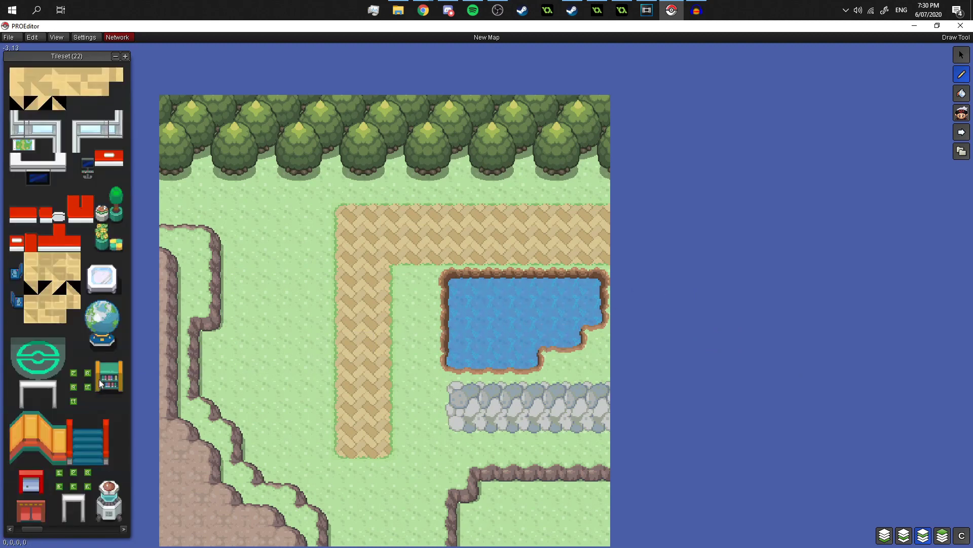
scroll(99, 378, up, 10)
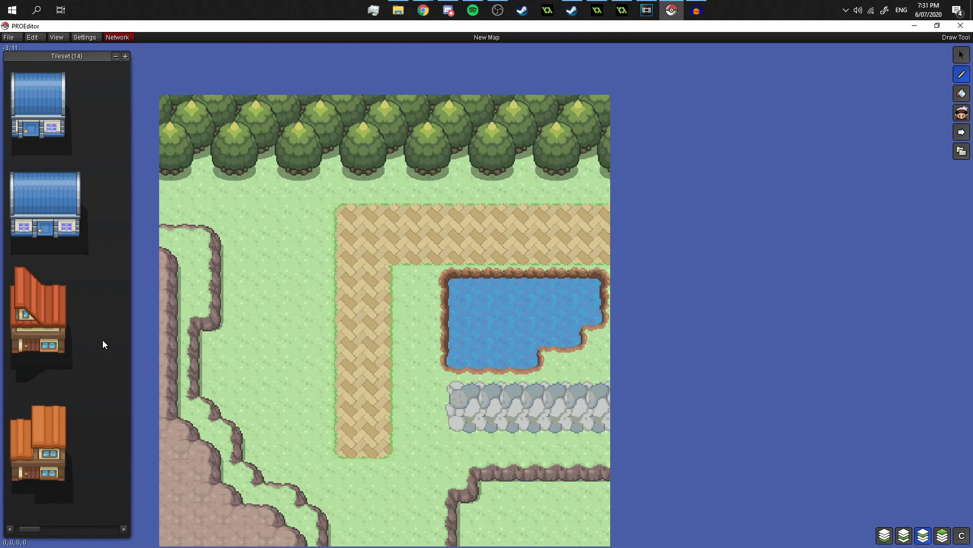
scroll(413, 277, down, 2)
scroll(530, 323, up, 4)
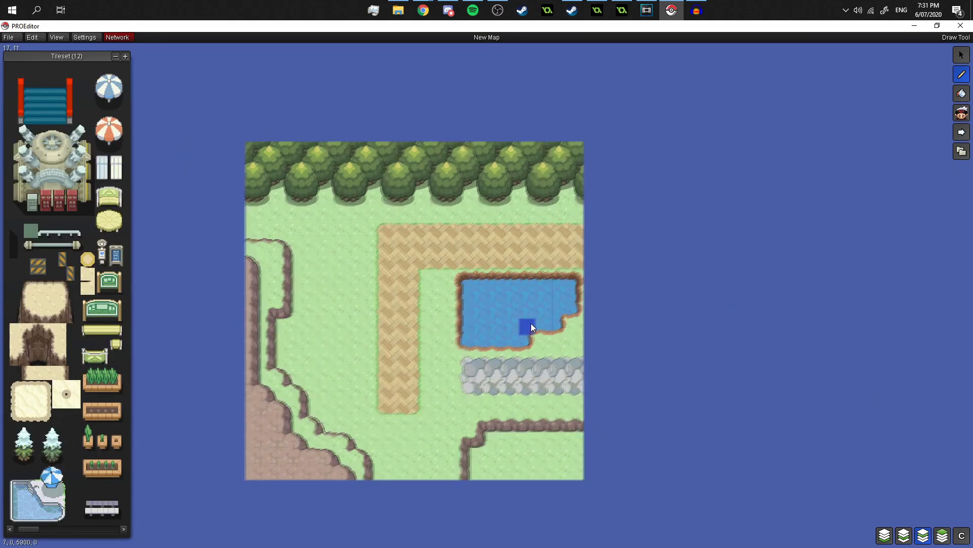
drag(653, 318, 602, 314)
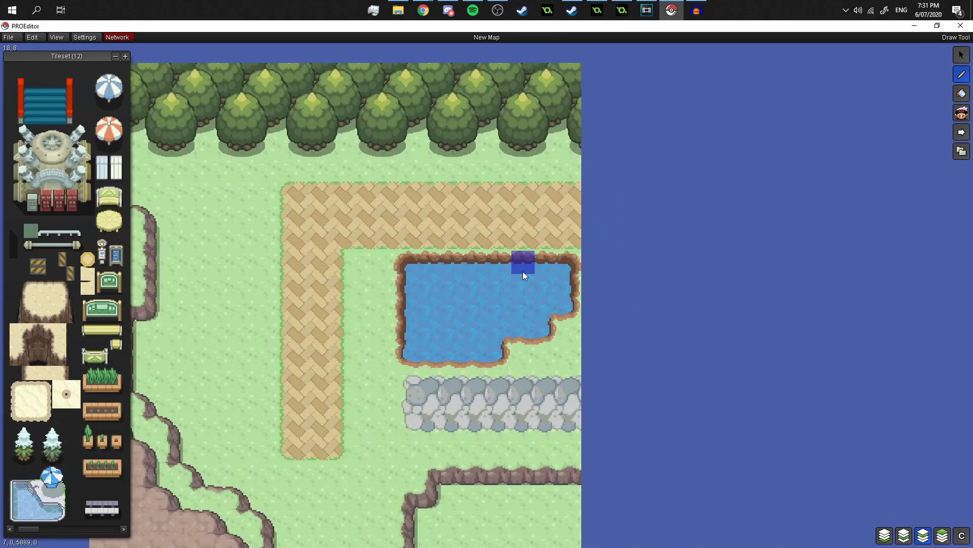
scroll(537, 287, up, 1)
scroll(77, 220, down, 2)
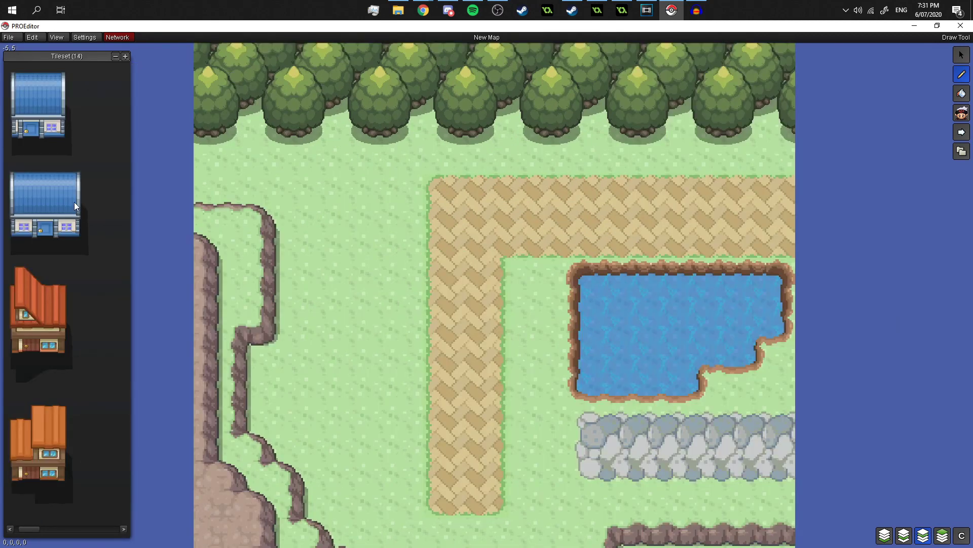
scroll(49, 125, up, 1)
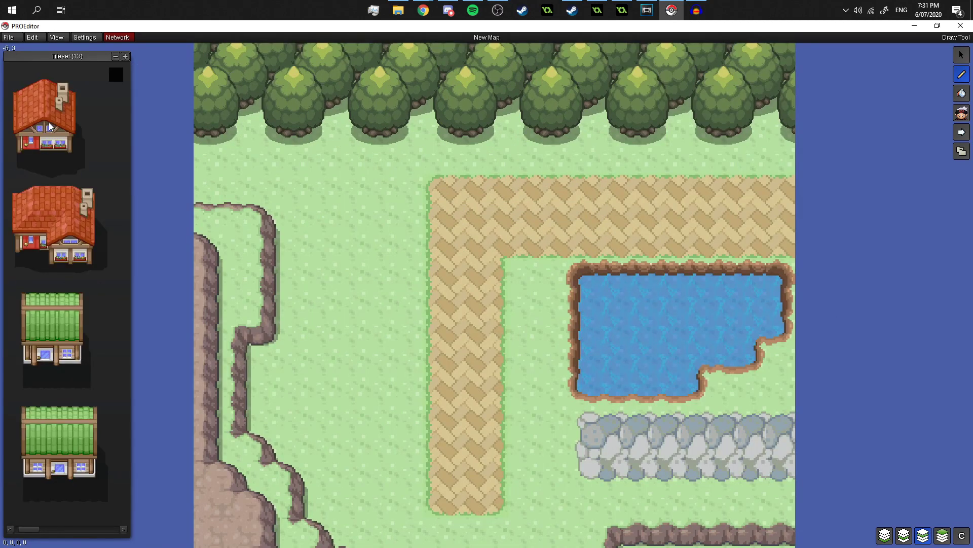
scroll(49, 124, down, 1)
scroll(50, 124, up, 1)
Stamp the lower part of the wide red-roofed house with its shadow between the western cliff and the vertical brick path.
drag(13, 222, 105, 267)
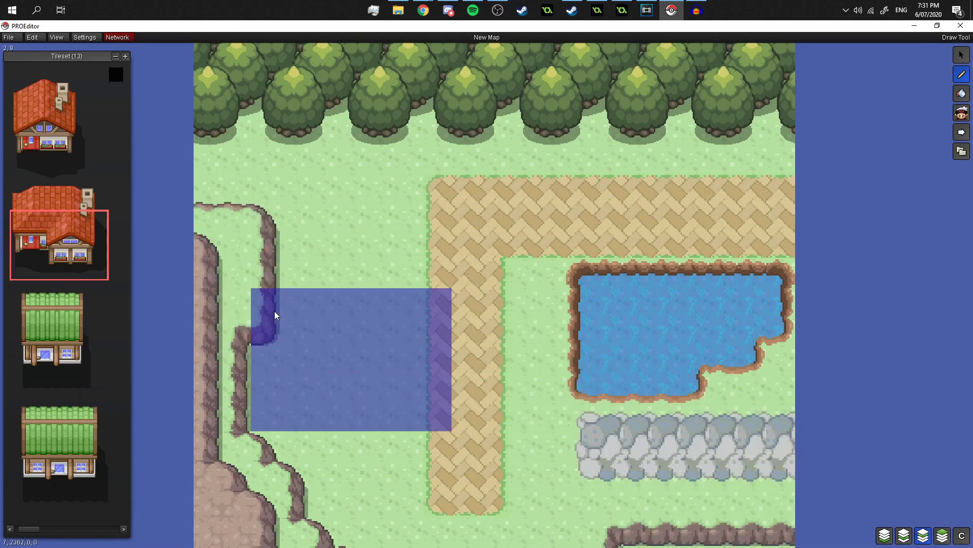
click(275, 311)
key(ctrl+z)
click(276, 335)
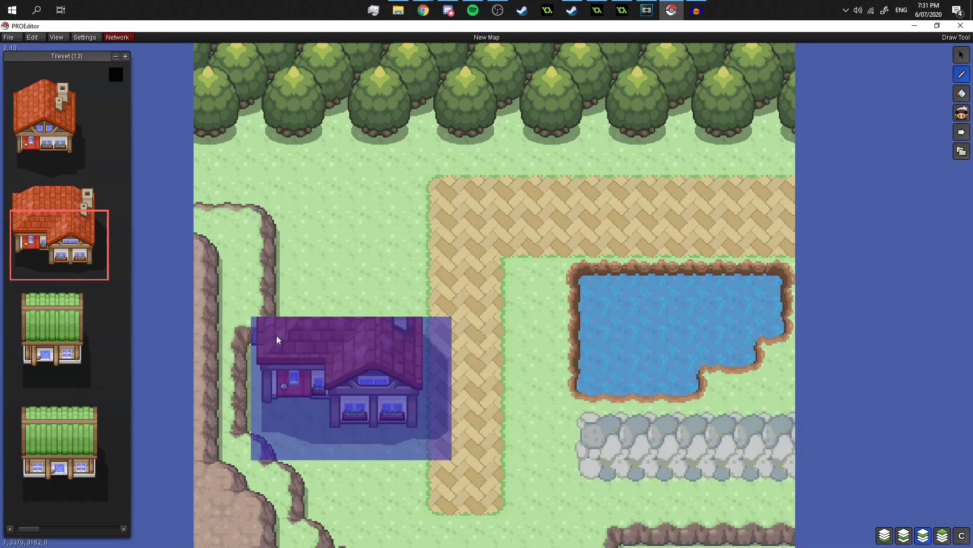
Restamp the wide red-roofed house's lower part one tile further south and add its roof section with chimneys on the top layer.
key(ctrl+z)
click(269, 355)
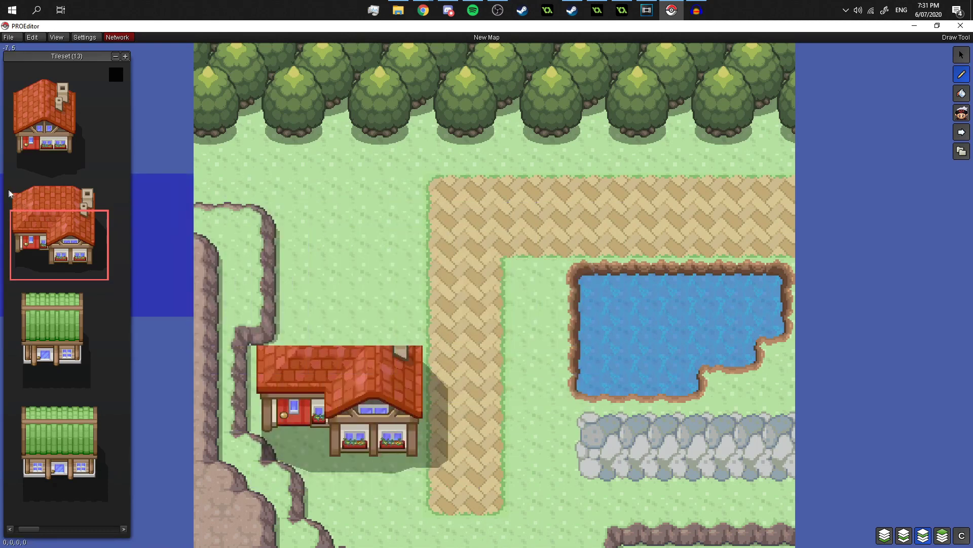
drag(15, 194, 98, 208)
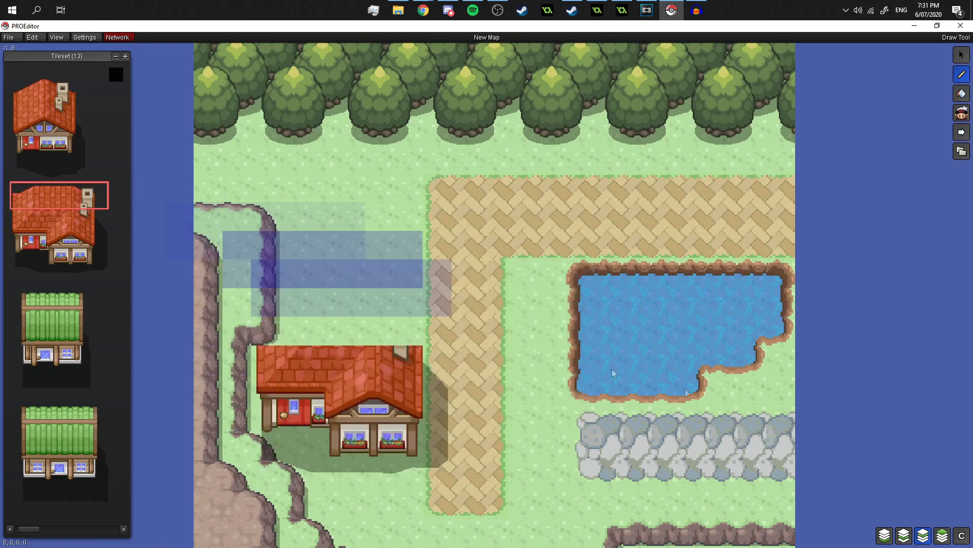
click(264, 299)
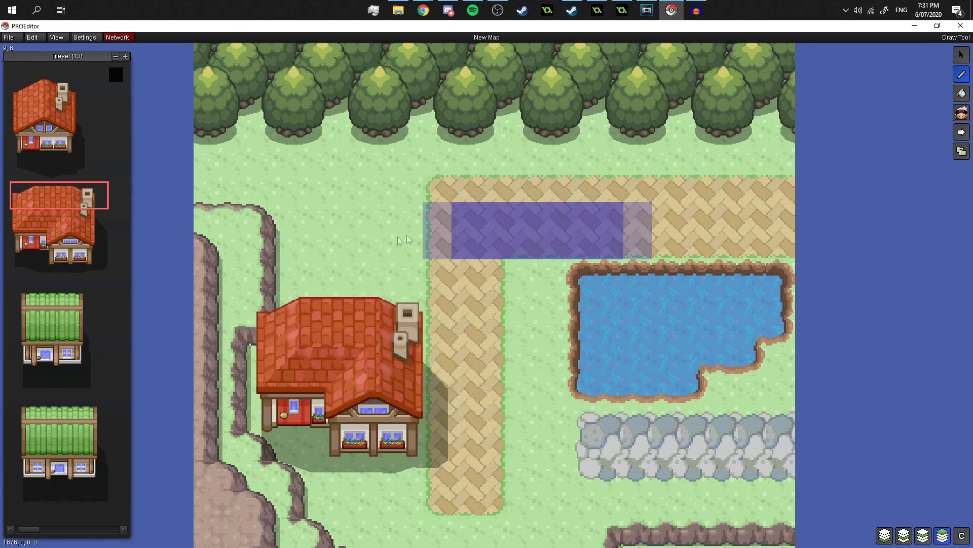
Hide and show the top layer to examine which parts of the house and trees sit on it.
key(ctrl+z)
drag(378, 195, 392, 171)
key(ctrl+z)
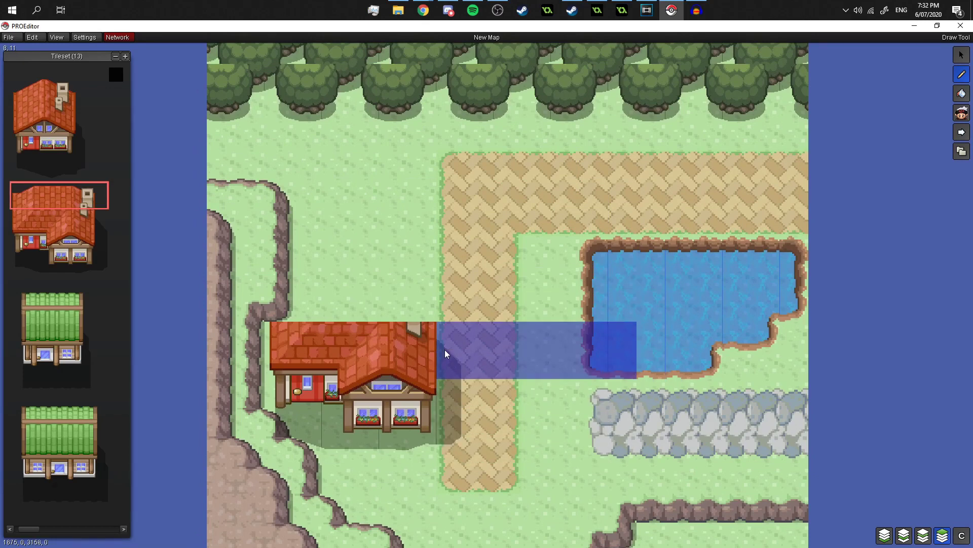
click(448, 332)
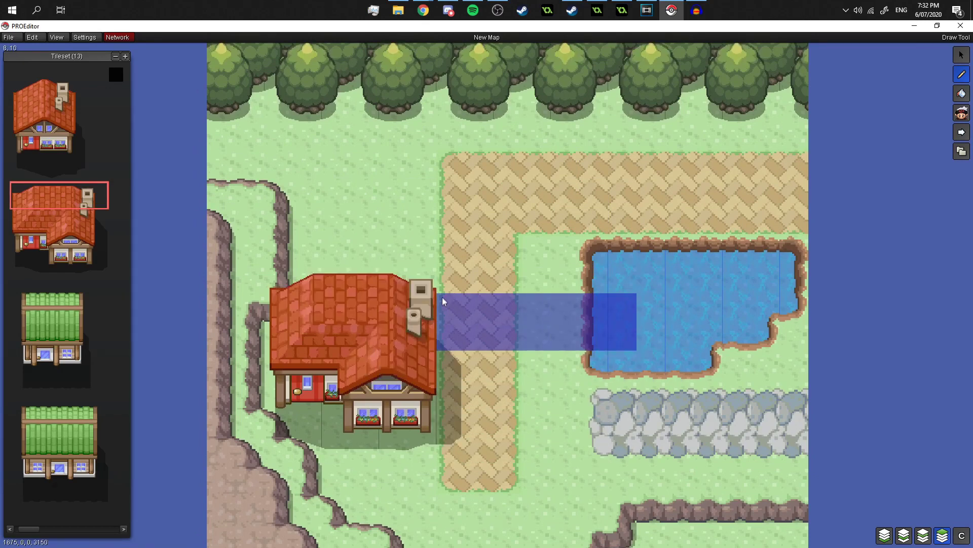
key(ctrl+z)
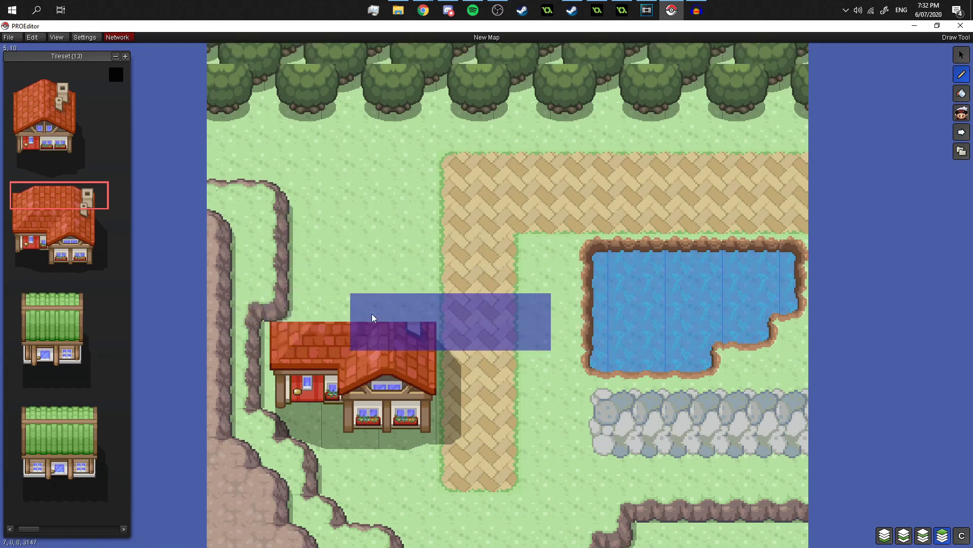
Stamp the lower part of the wooden house with the curved red roof from tileset 15 north of the first house.
scroll(97, 286, down, 1)
scroll(53, 265, down, 1)
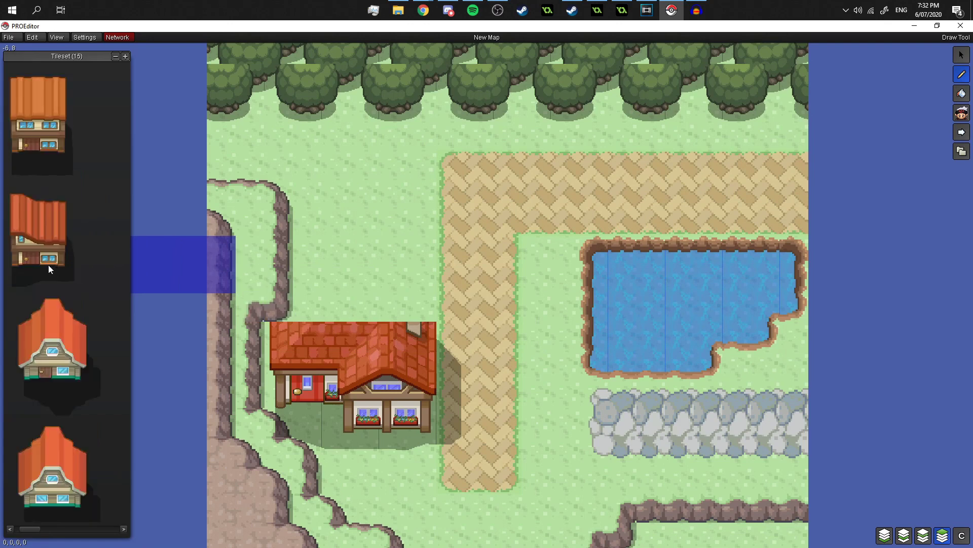
drag(14, 246, 79, 276)
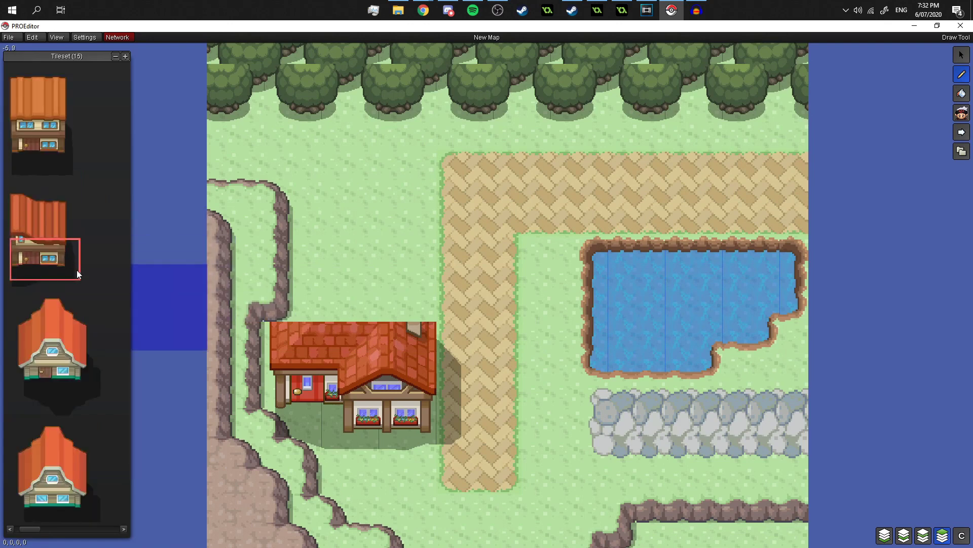
drag(16, 227, 68, 286)
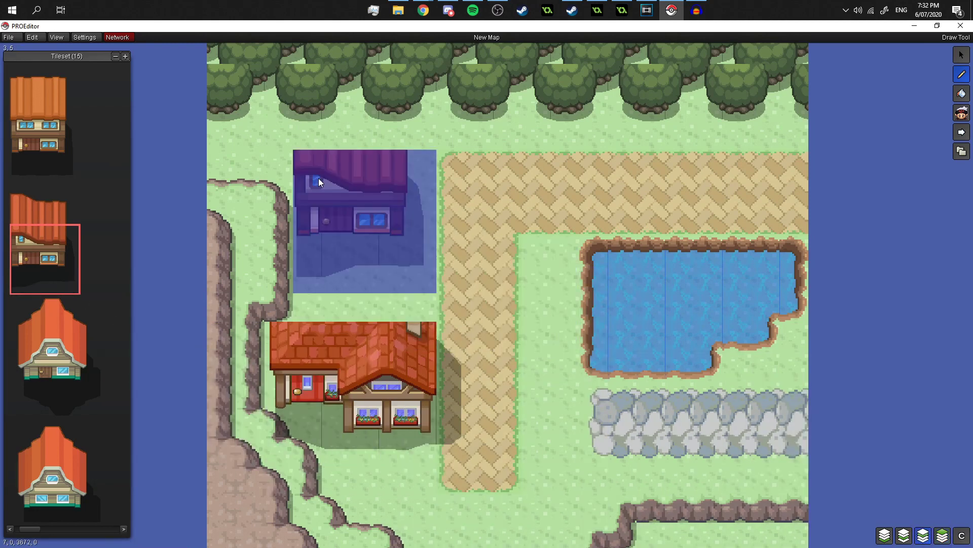
click(319, 193)
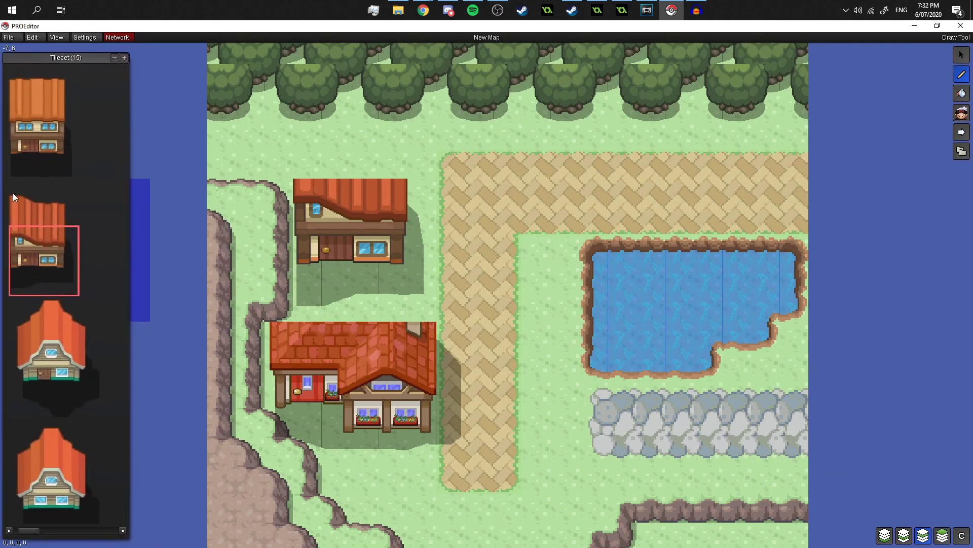
Place the wooden house's upper roof section directly above its lower part on the top layer.
click(13, 193)
drag(43, 217, 77, 228)
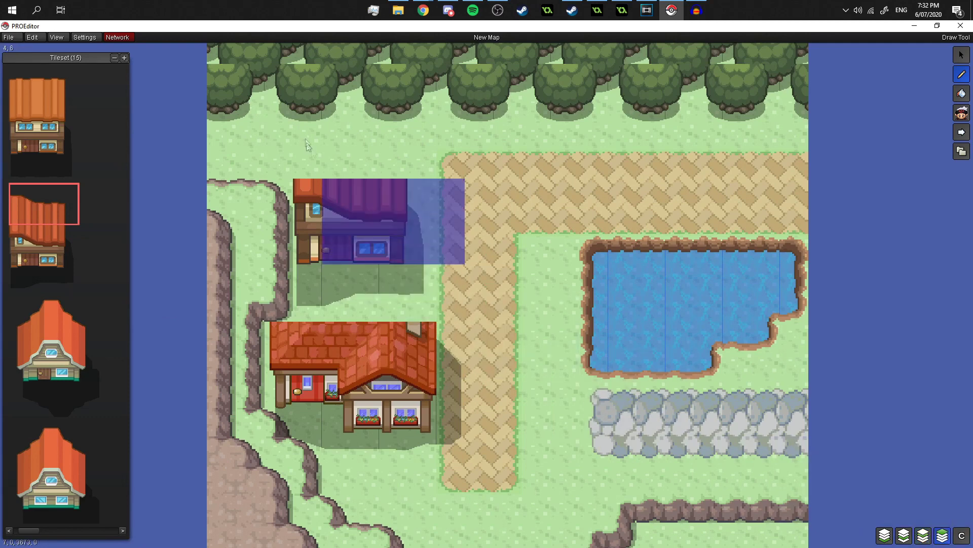
click(283, 100)
key(ctrl+z)
click(299, 104)
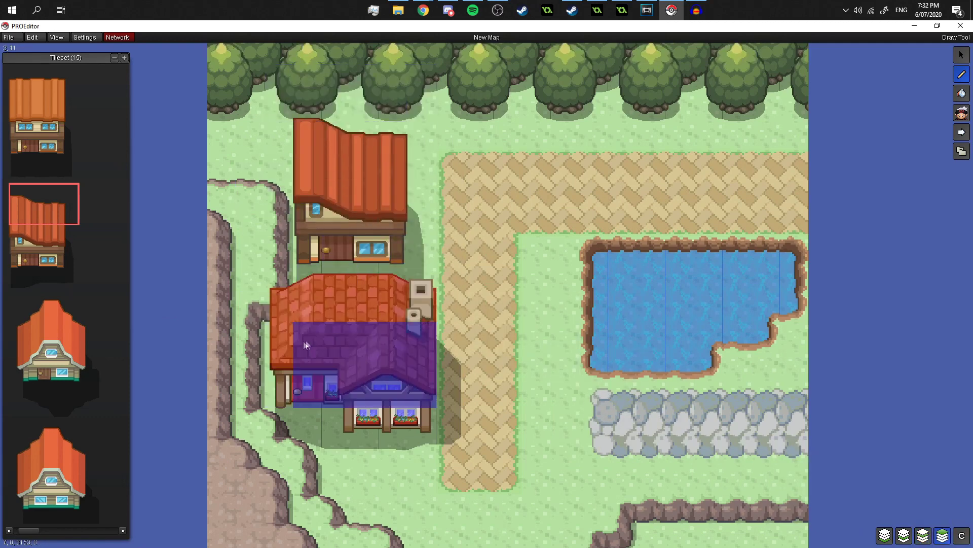
scroll(306, 345, down, 2)
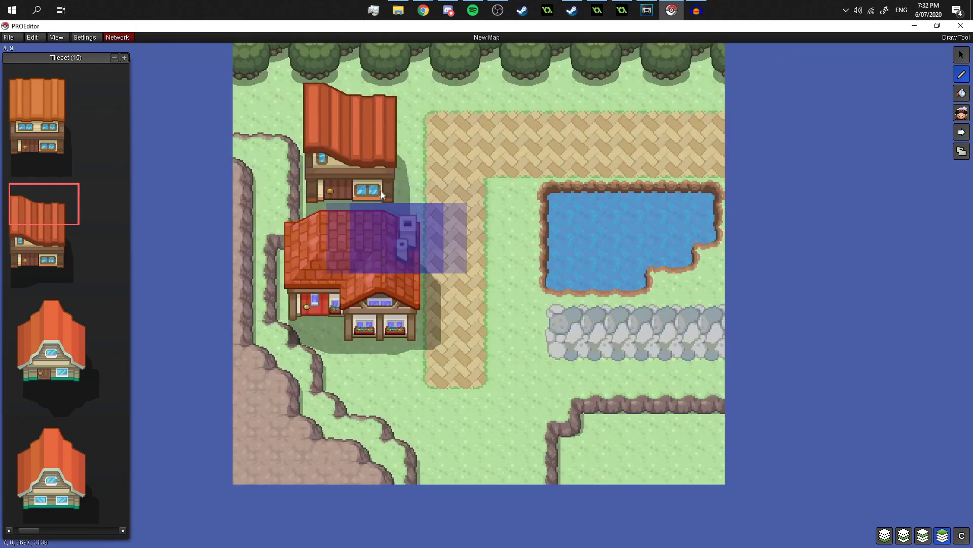
scroll(528, 342, down, 1)
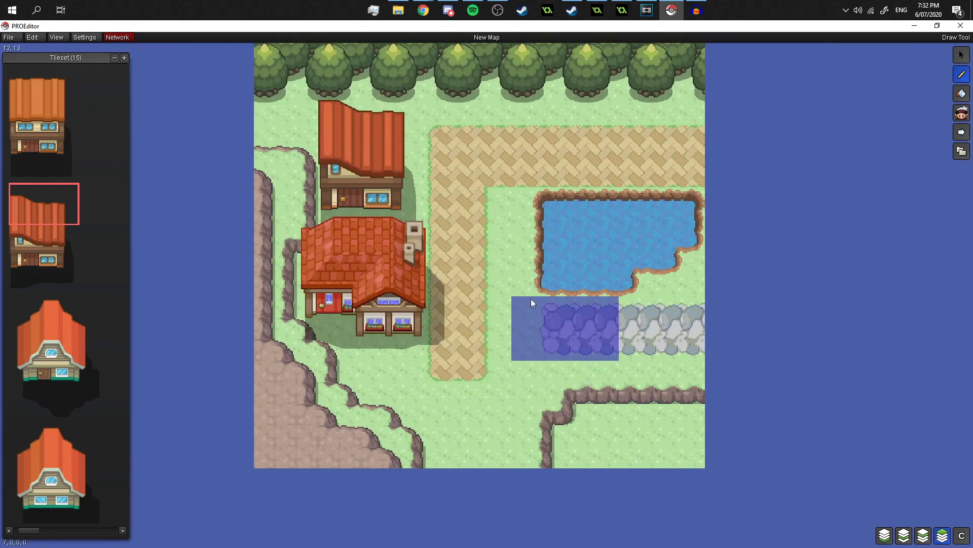
scroll(530, 299, down, 1)
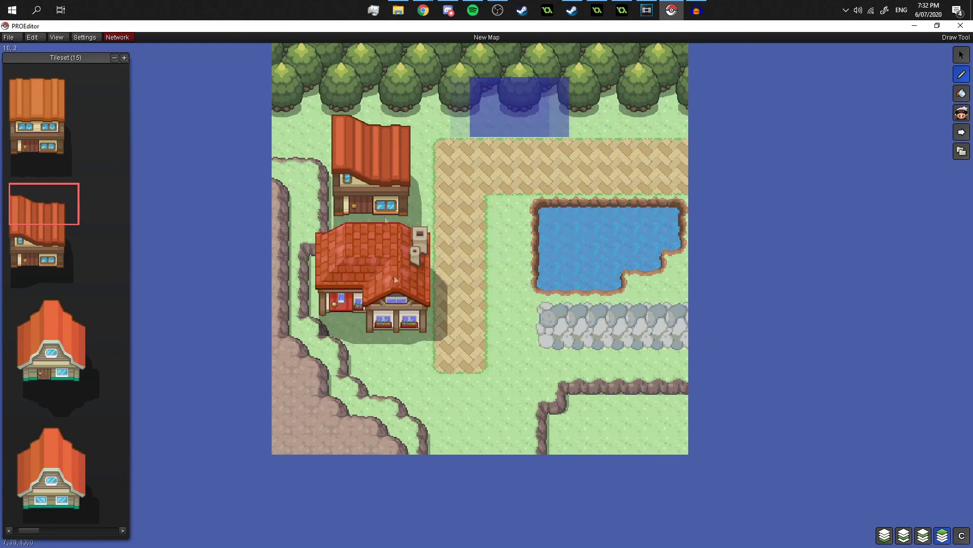
scroll(512, 265, down, 1)
scroll(512, 265, up, 3)
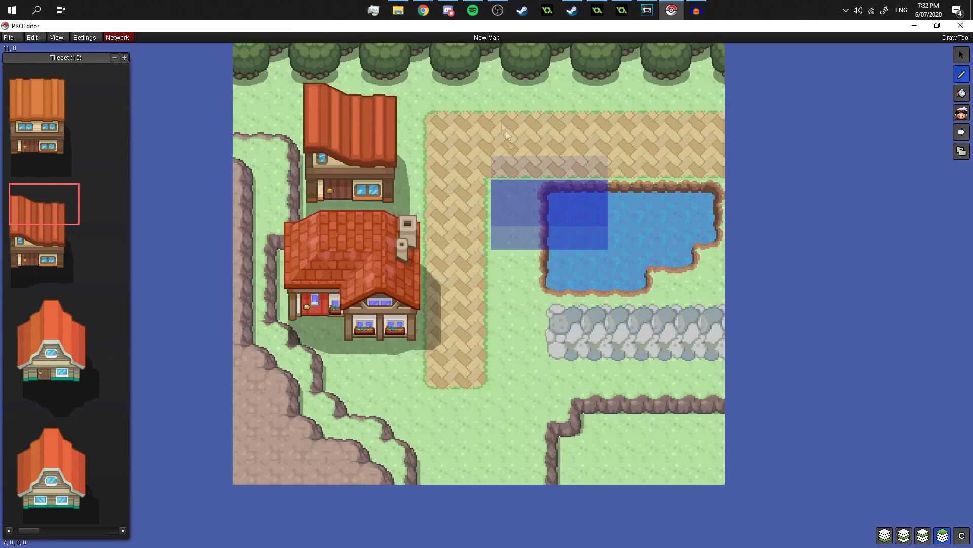
scroll(467, 208, down, 2)
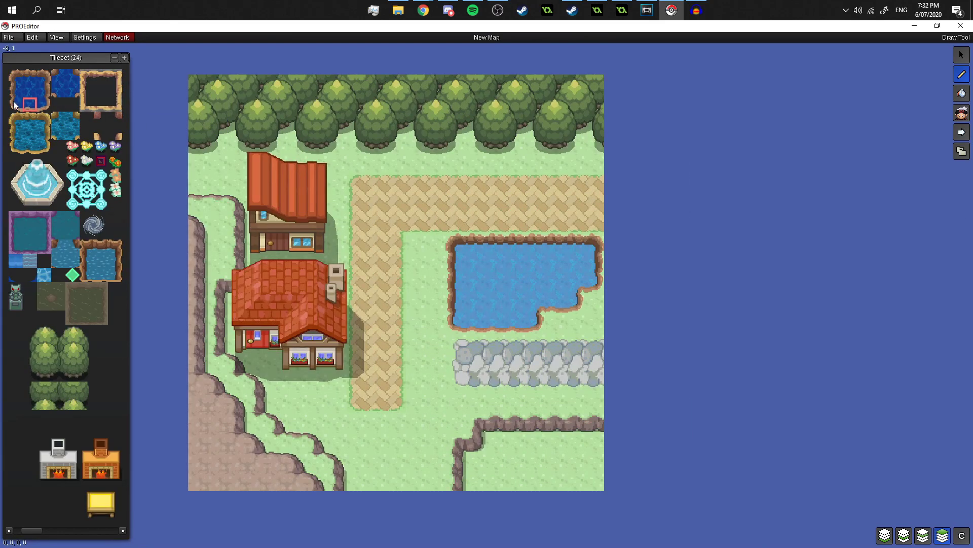
Paint a column of western bank tiles from tileset 24 south from the pond and remove the stone tile path it crosses.
click(16, 91)
click(498, 395)
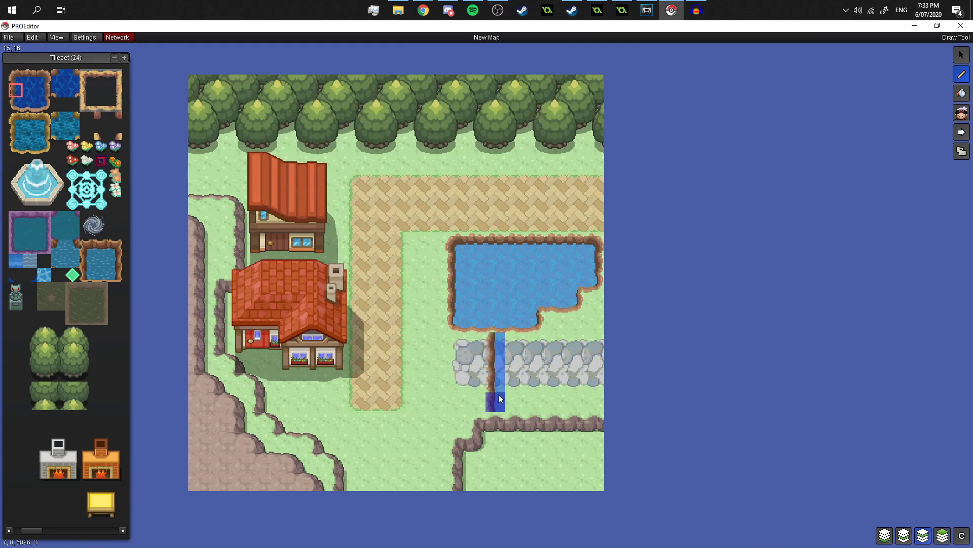
mouse_move(456, 343)
mouse_down()
mouse_move(617, 357)
mouse_move(574, 343)
mouse_move(460, 361)
mouse_move(521, 388)
mouse_up()
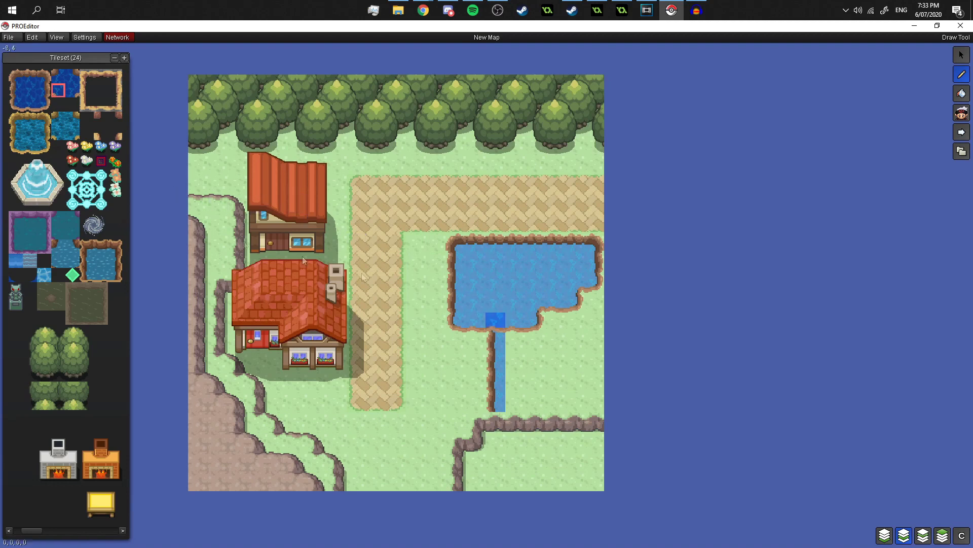
Join the new channel to the pond with inner corner tiles and paint its eastern bank southward.
click(497, 324)
click(75, 90)
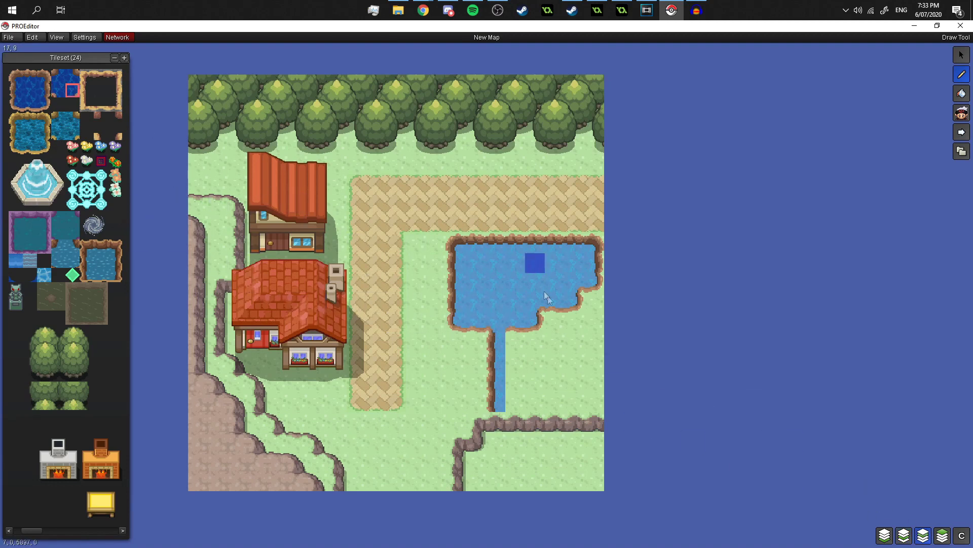
click(556, 303)
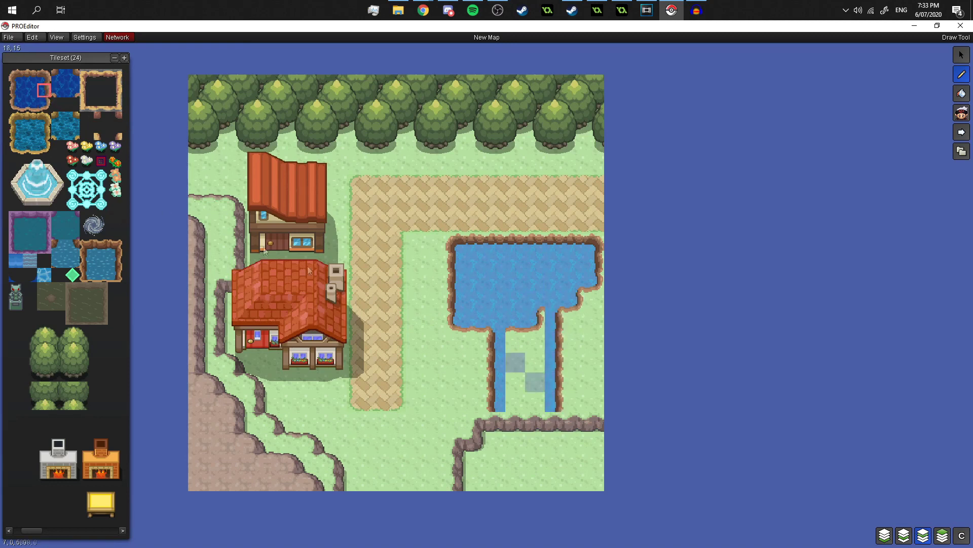
Close the channel's southern end with corner and bank tiles and fill its interior with plain water.
drag(17, 104, 43, 105)
click(496, 400)
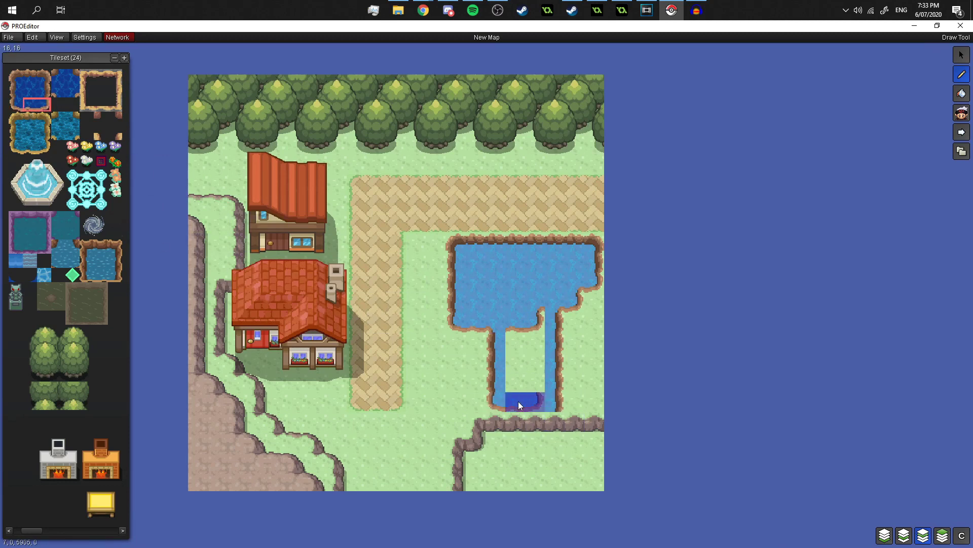
click(533, 403)
click(29, 90)
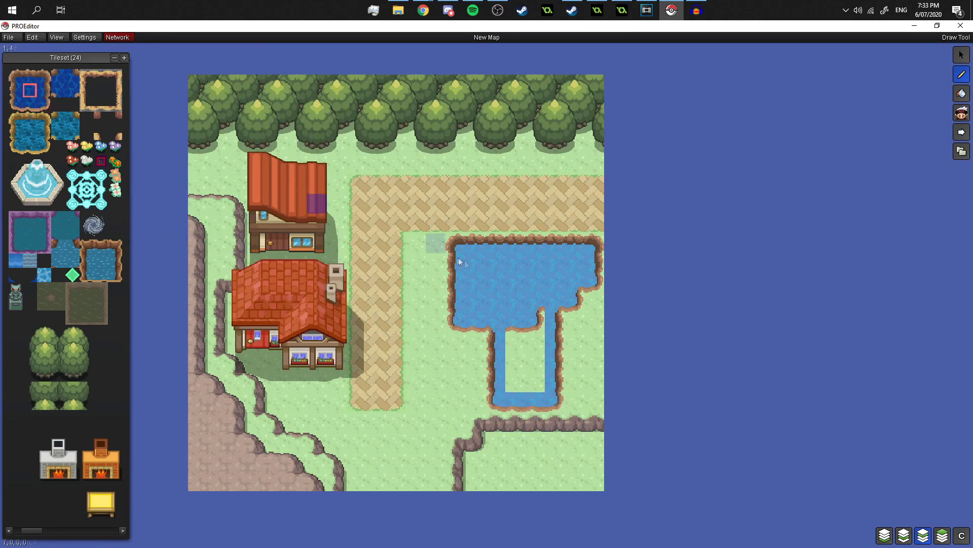
click(536, 342)
mouse_move(540, 370)
mouse_down()
mouse_move(516, 382)
mouse_move(536, 314)
mouse_up()
Build a lower pond inside the southeastern cliff with corner, western and northern bank tiles, and fill it with plain water.
scroll(401, 474, down, 3)
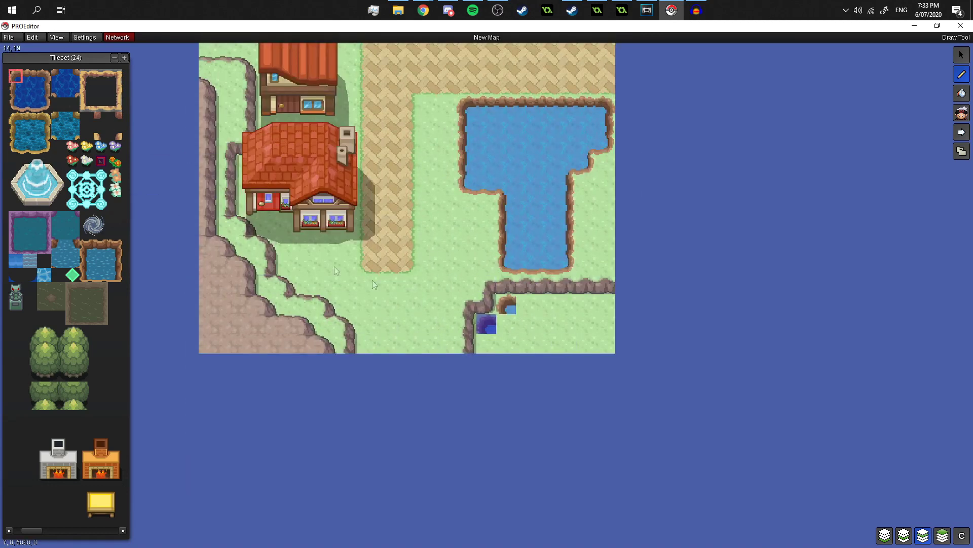
click(485, 342)
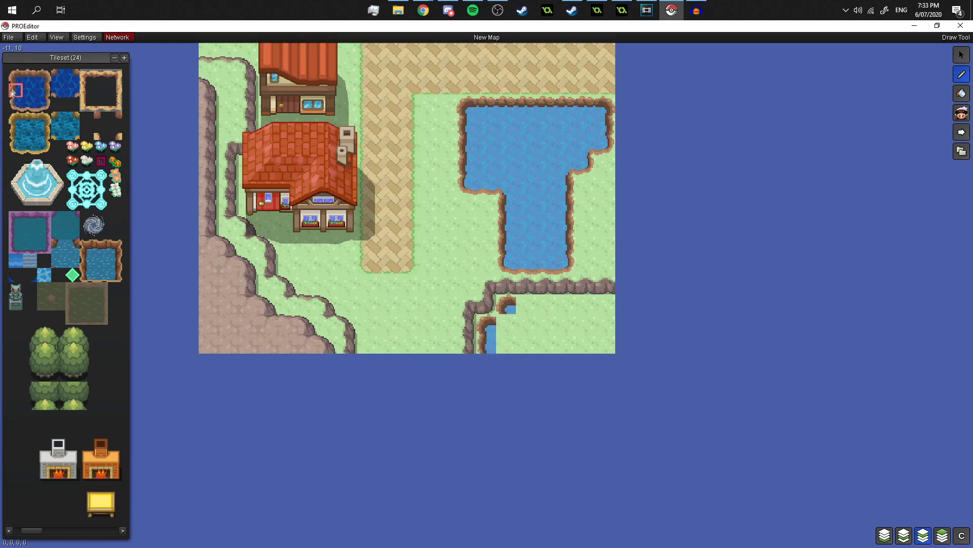
click(34, 79)
drag(576, 303, 609, 306)
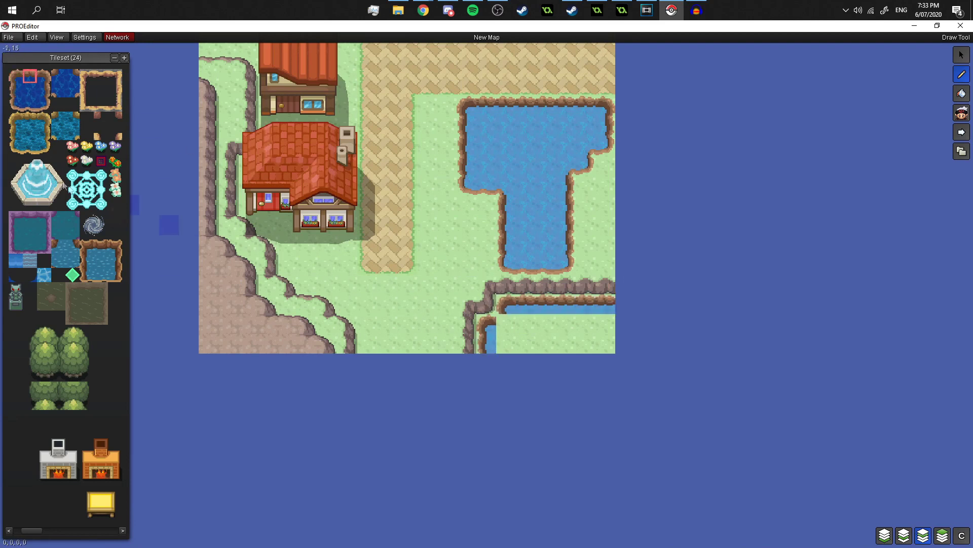
click(64, 81)
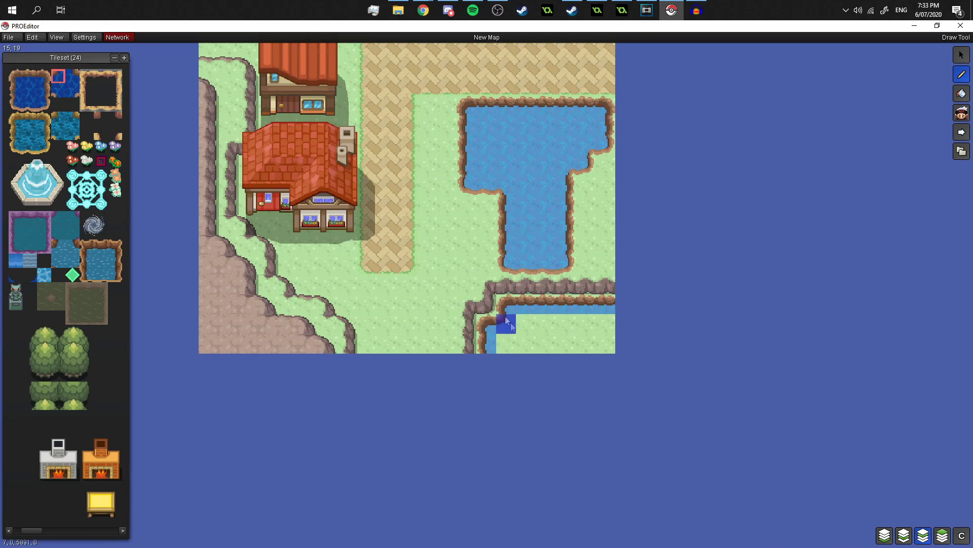
mouse_move(506, 340)
mouse_down()
mouse_move(607, 348)
mouse_move(526, 326)
mouse_up()
Paint a waterfall two tiles wide from tileset 109 over the cliff between the channel and the lower pond.
drag(31, 530, 59, 530)
drag(707, 271, 637, 289)
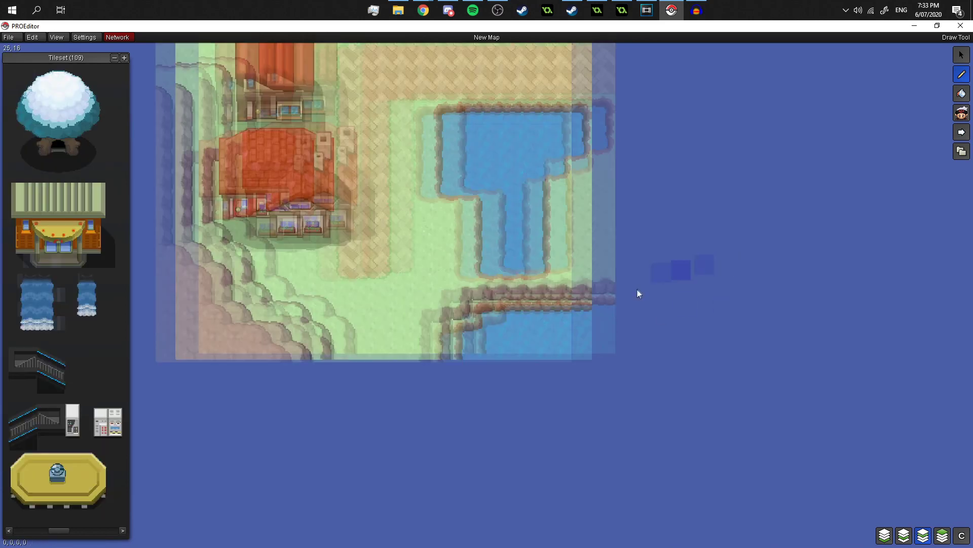
scroll(456, 324, down, 1)
scroll(460, 326, up, 2)
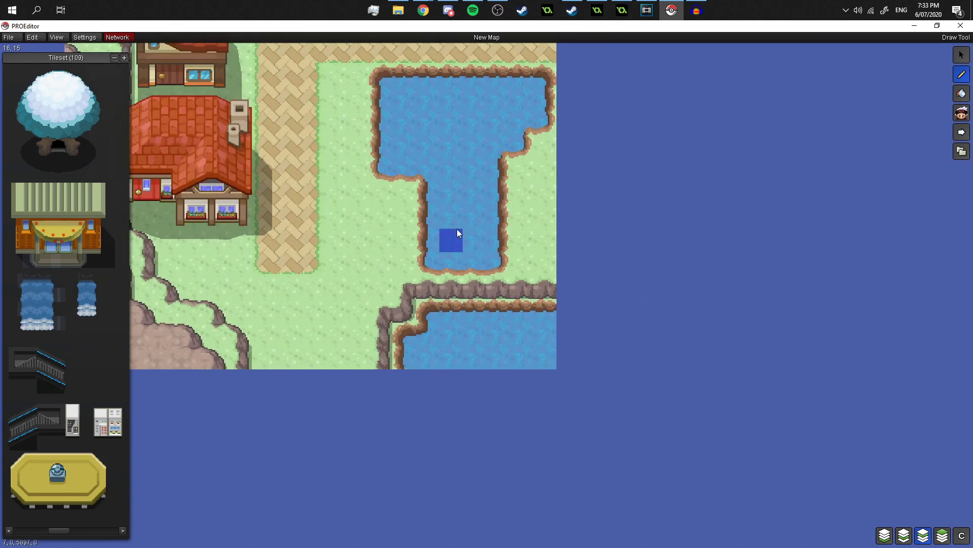
click(86, 275)
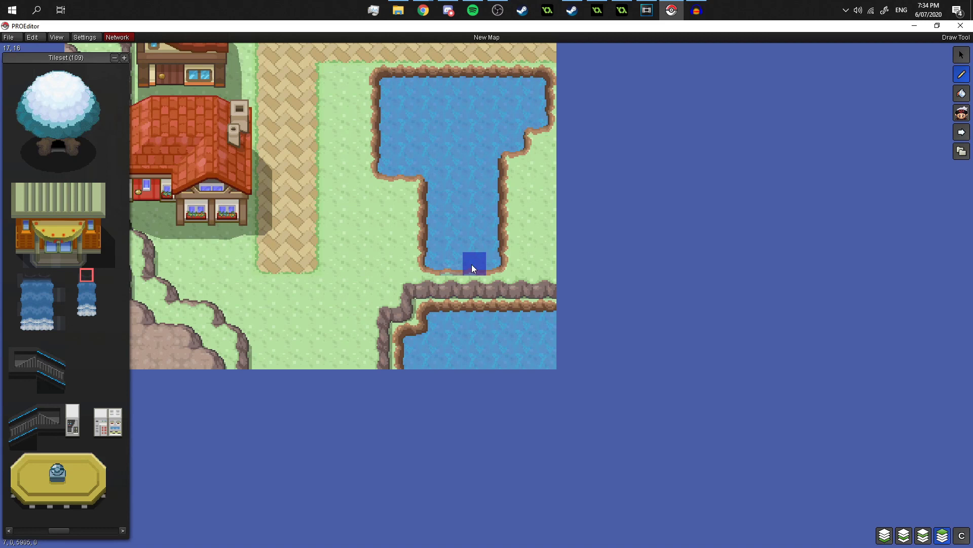
click(89, 287)
mouse_move(448, 284)
mouse_down()
mouse_move(478, 289)
mouse_move(452, 312)
mouse_move(474, 316)
mouse_up()
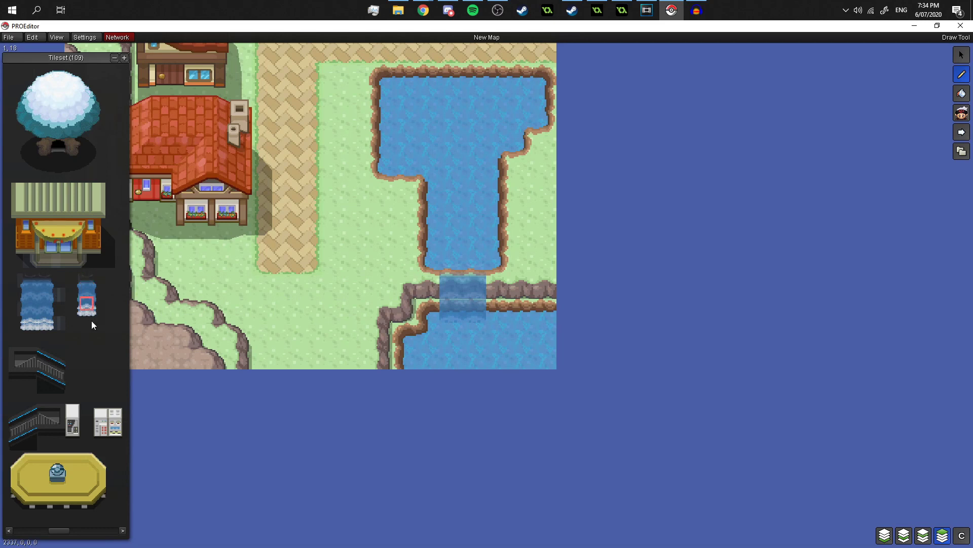
Add the foam tiles at the waterfall's base and the narrow edge tiles along its eastern and western sides.
drag(92, 321, 89, 304)
drag(459, 318, 476, 315)
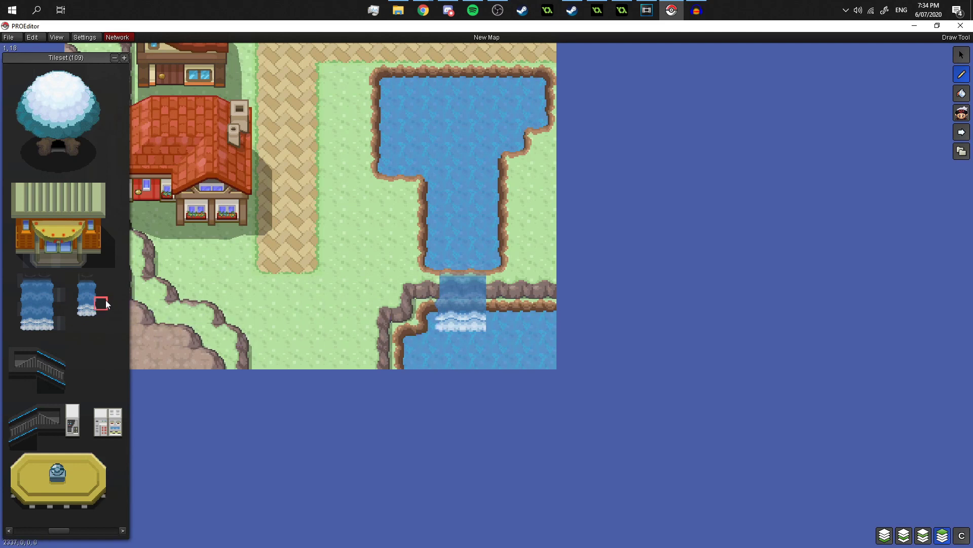
drag(101, 304, 100, 318)
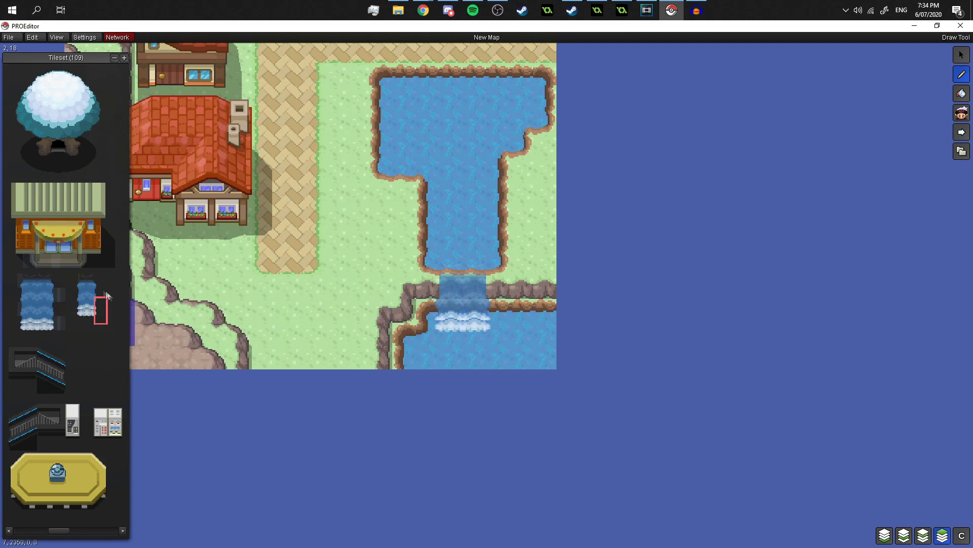
click(497, 288)
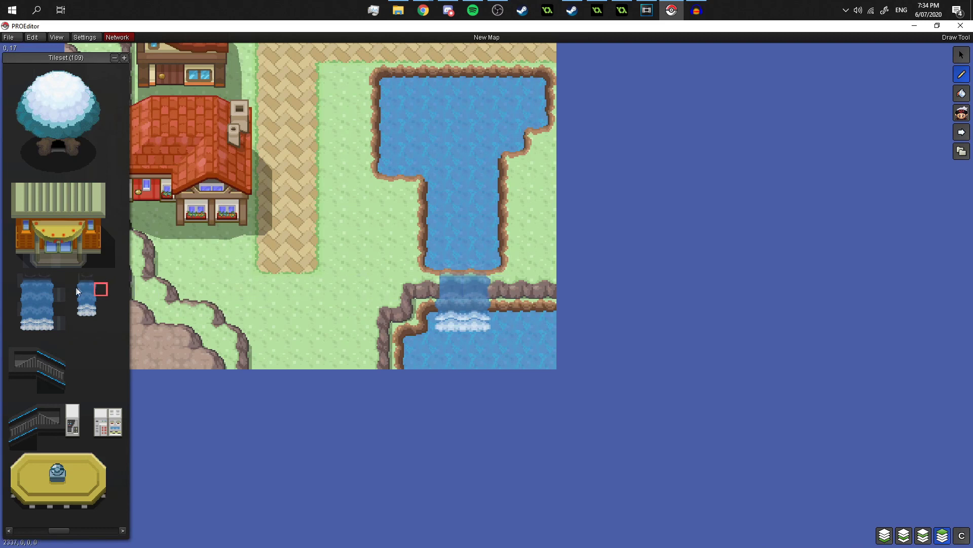
click(77, 290)
click(428, 290)
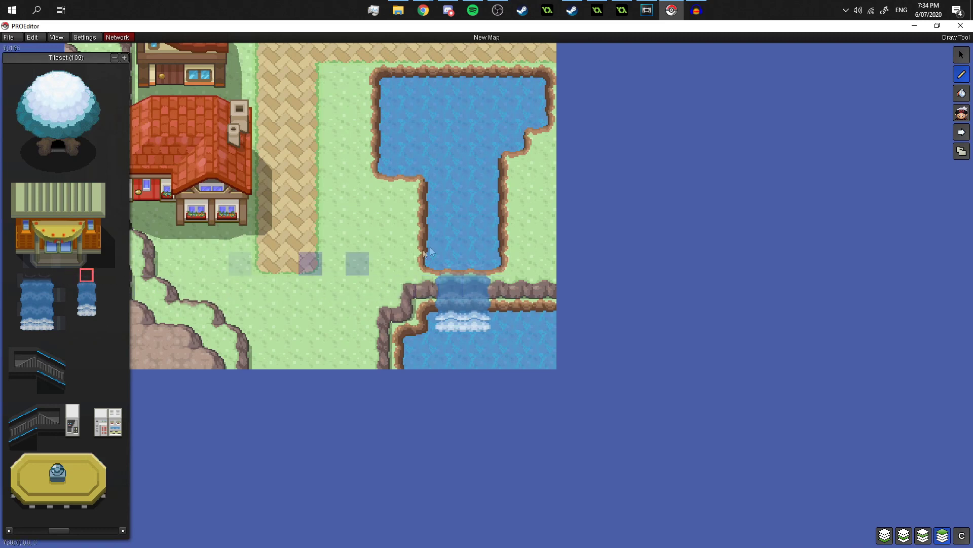
scroll(450, 266, up, 3)
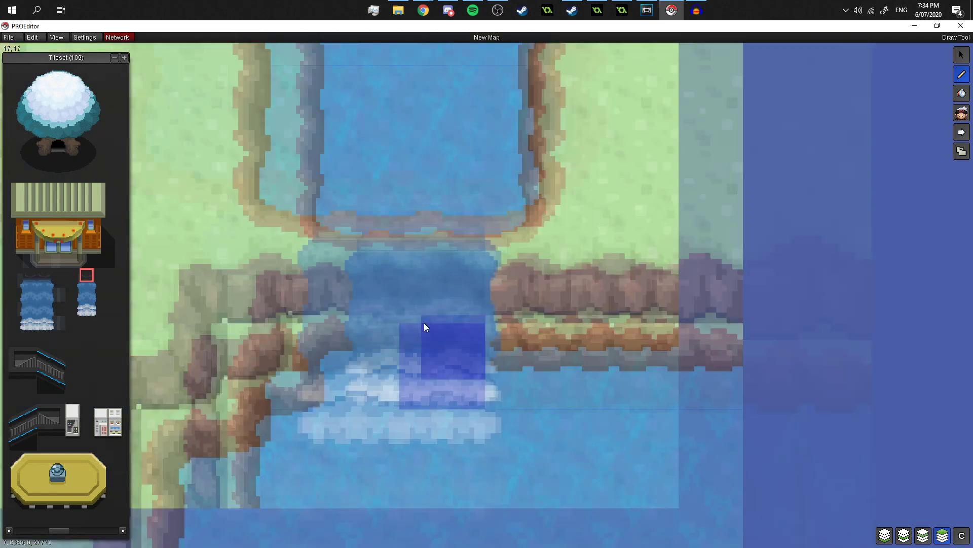
scroll(424, 322, down, 4)
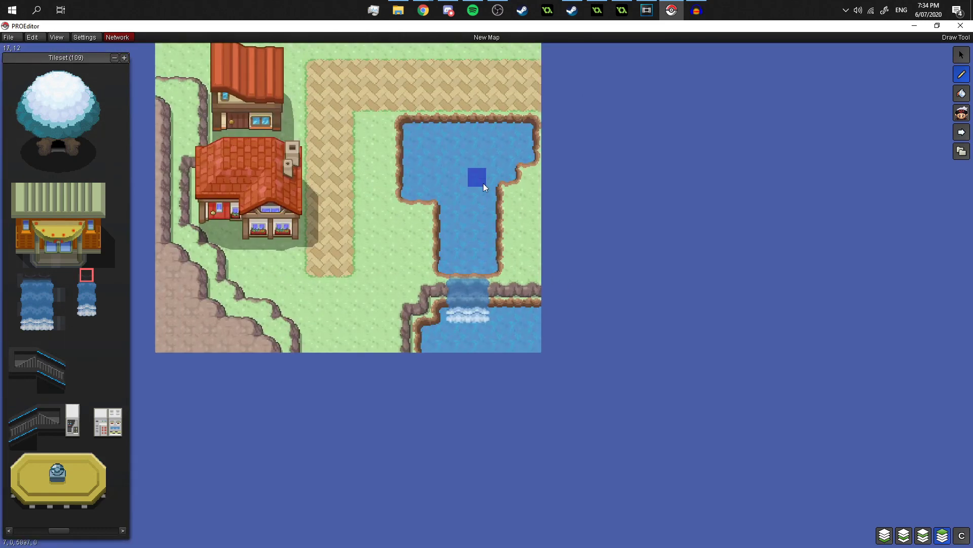
scroll(483, 184, up, 2)
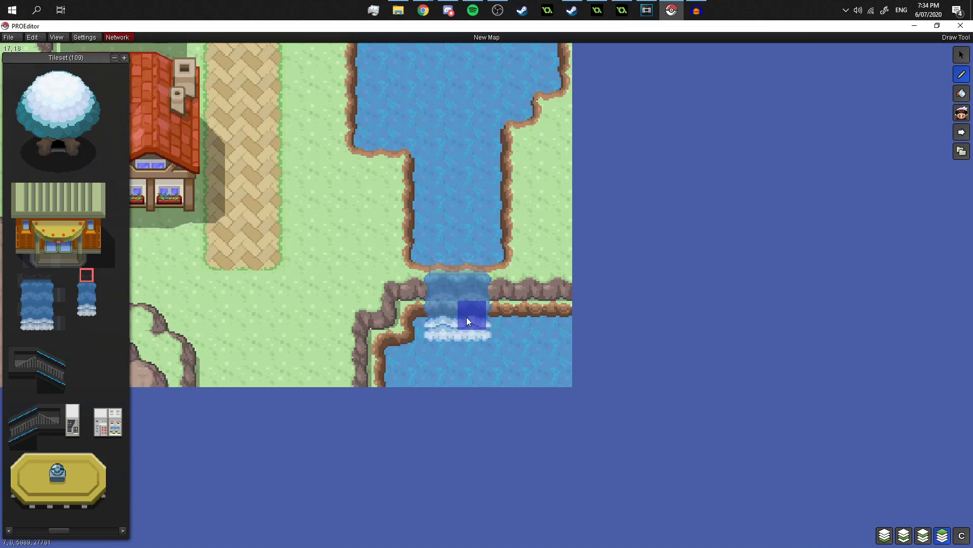
scroll(467, 318, down, 2)
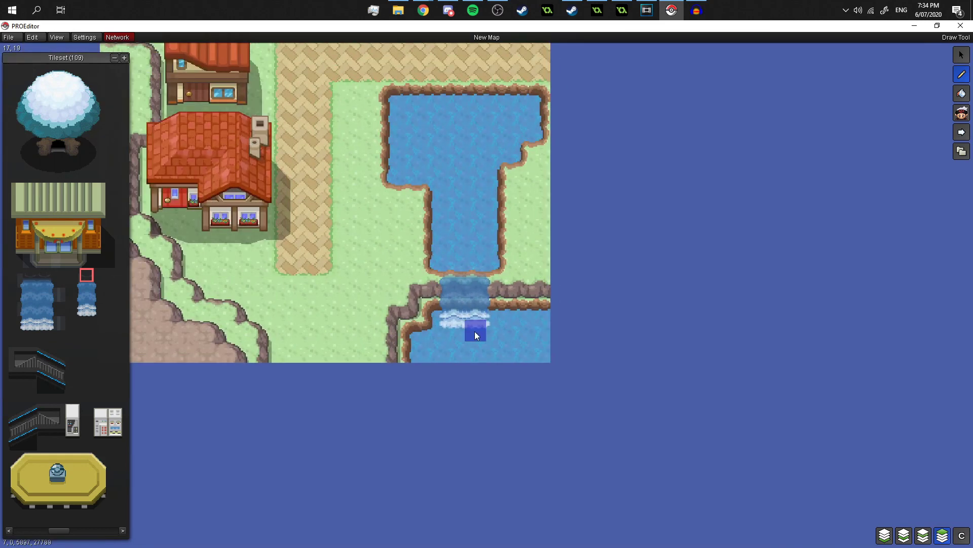
scroll(452, 334, down, 3)
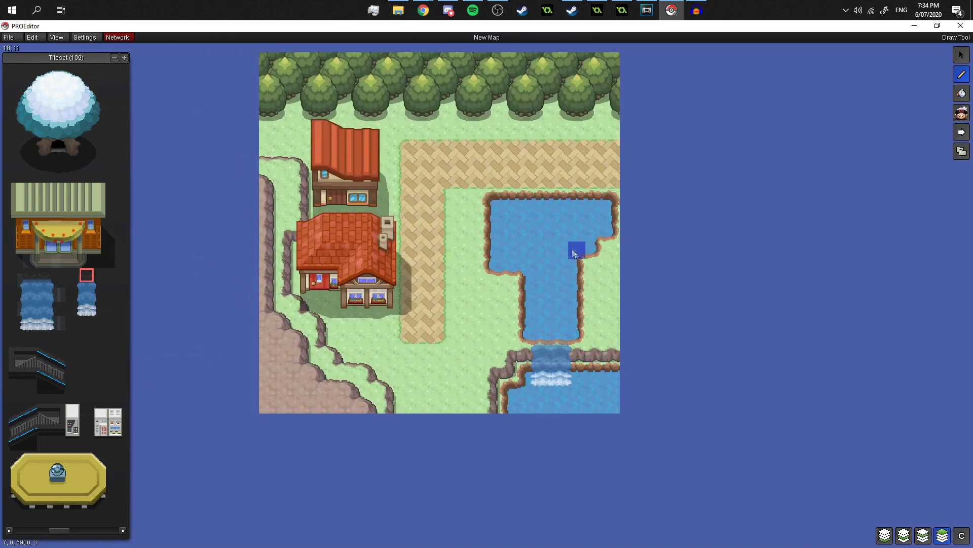
drag(643, 236, 593, 290)
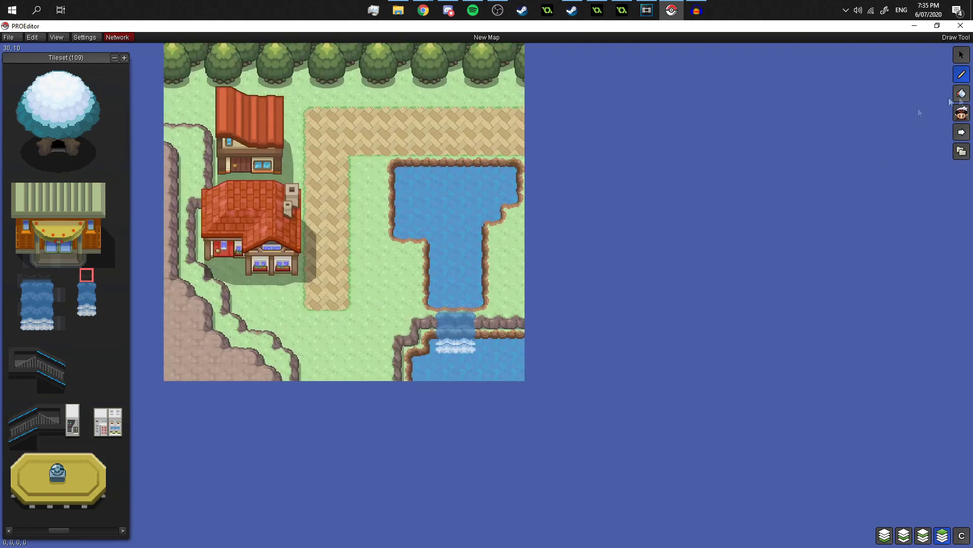
Set up the Fill tool with the dark green plant tile from tileset 1 on the second layer.
click(959, 98)
drag(393, 197, 534, 230)
scroll(472, 203, up, 2)
drag(416, 142, 508, 248)
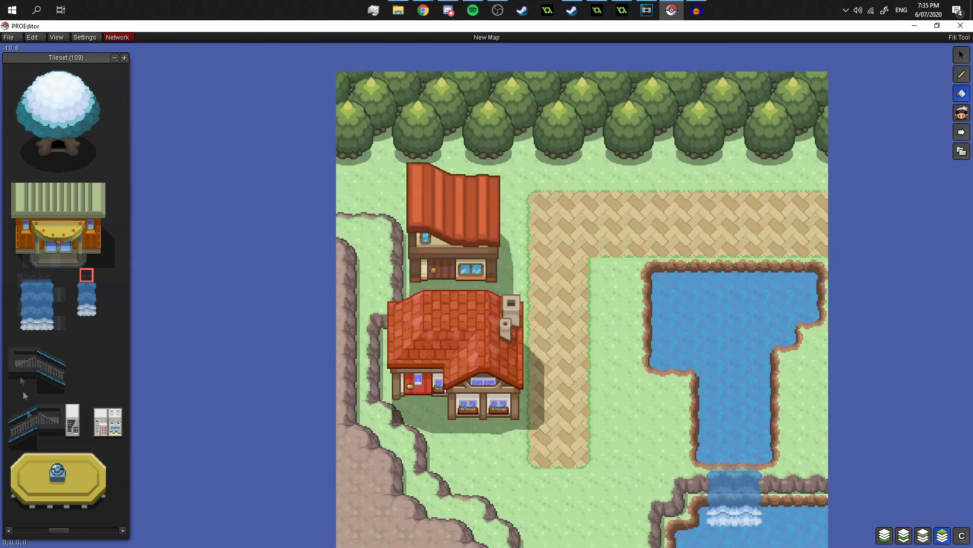
drag(54, 530, 2, 518)
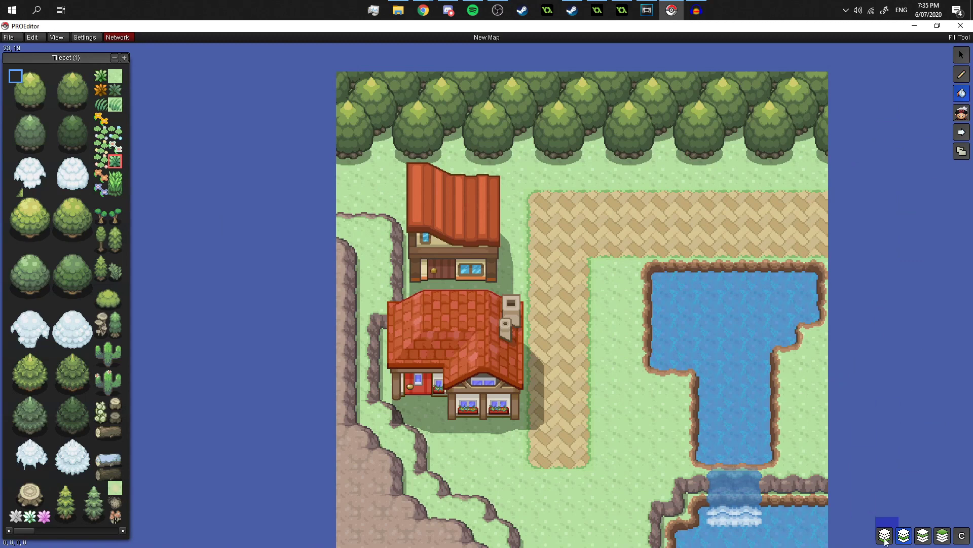
click(903, 541)
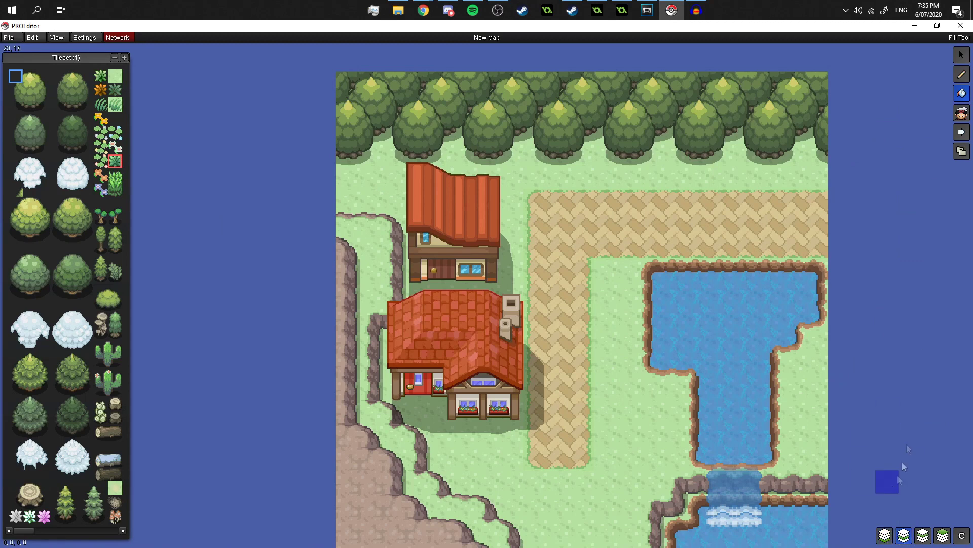
Try filling the connected area around the paths with the plant tile, and undo the fill.
click(962, 95)
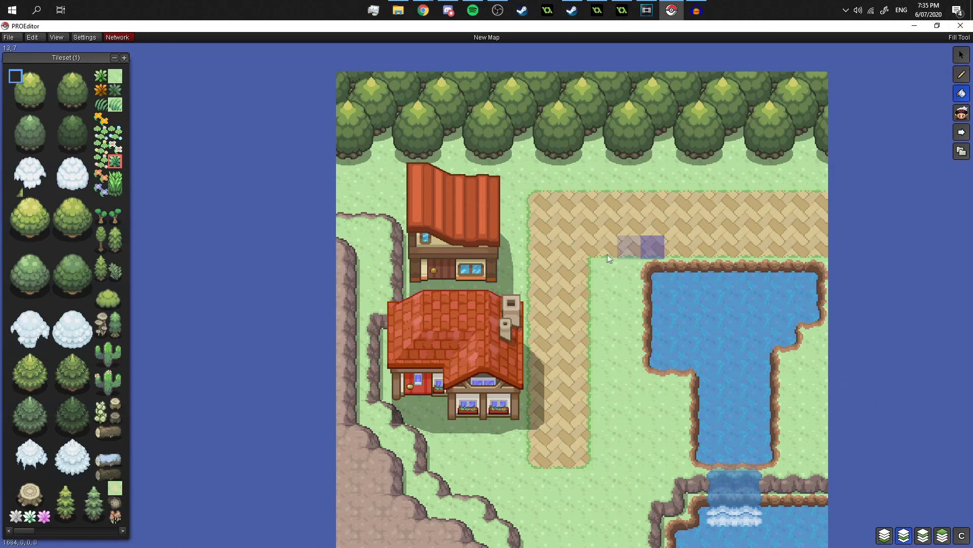
click(605, 247)
scroll(558, 430, down, 2)
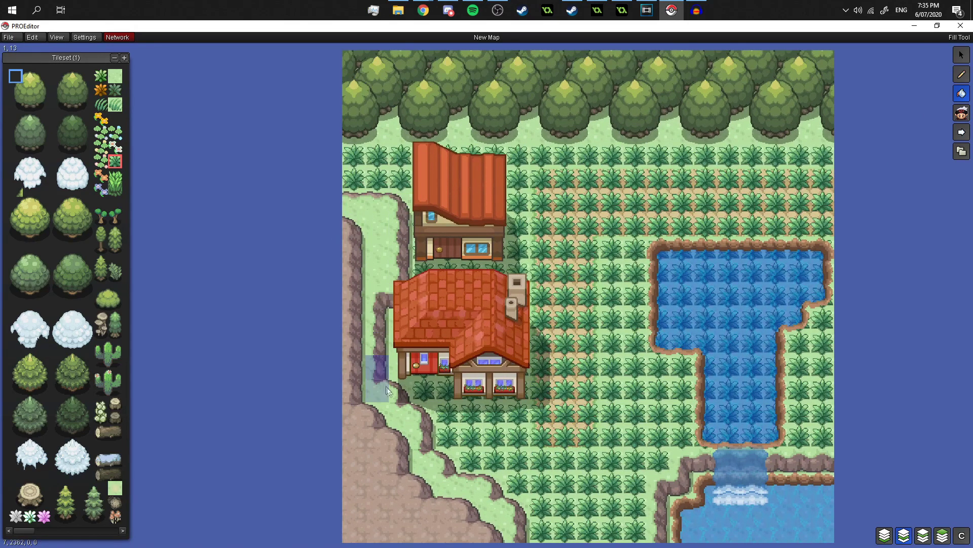
scroll(609, 467, down, 2)
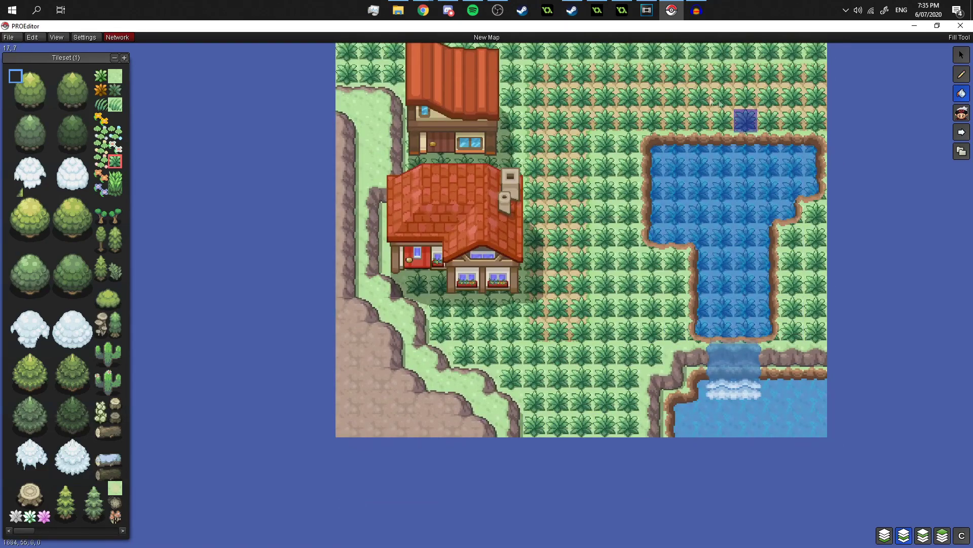
scroll(629, 86, up, 3)
key(ctrl+z)
Draw dark green plants between the vertical brick path and the upper pond, and a row of ten along the horizontal path's northern side.
key(d)
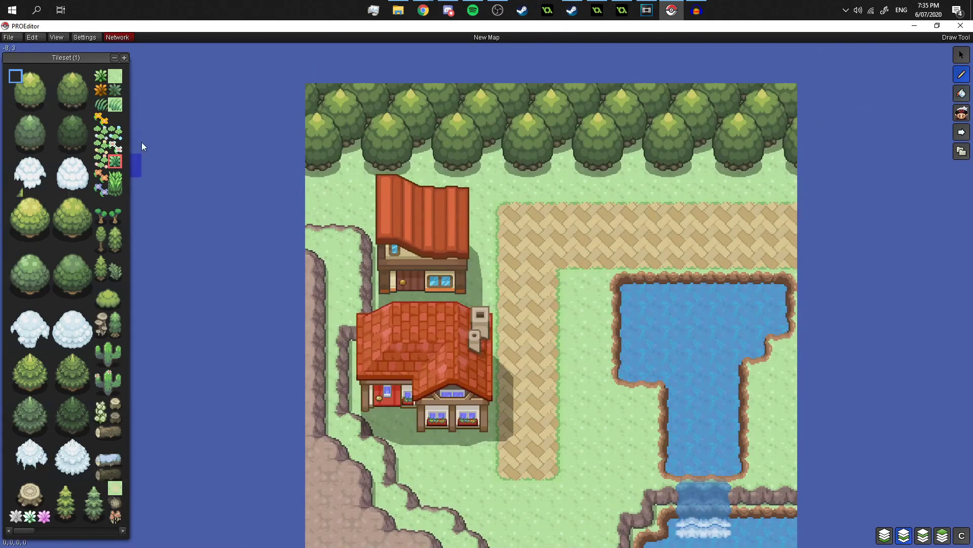
drag(577, 287, 573, 421)
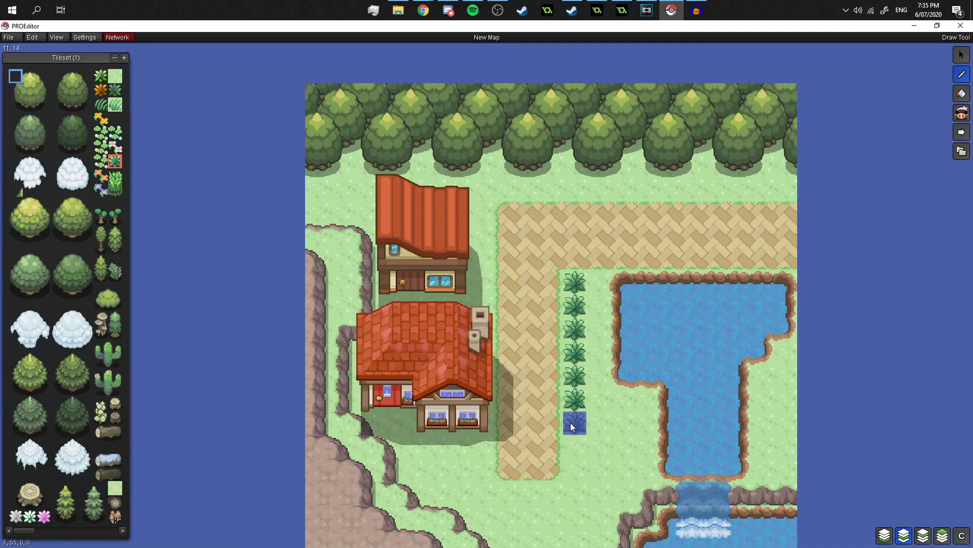
drag(598, 282, 597, 348)
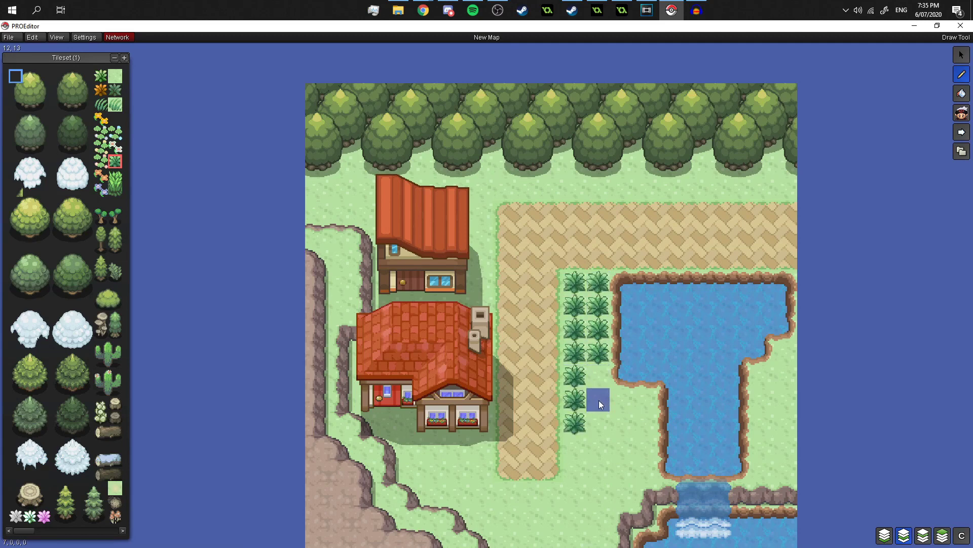
drag(622, 398, 643, 421)
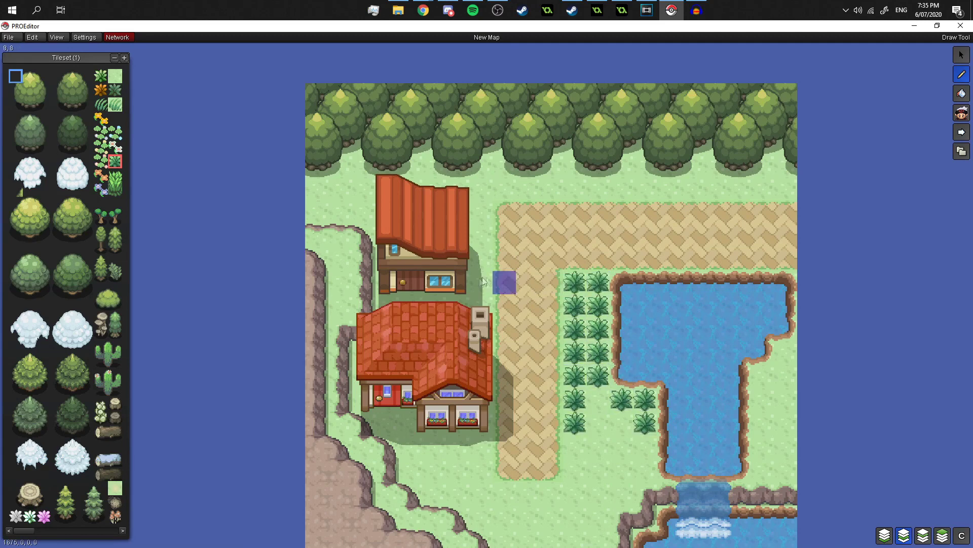
drag(559, 193, 763, 190)
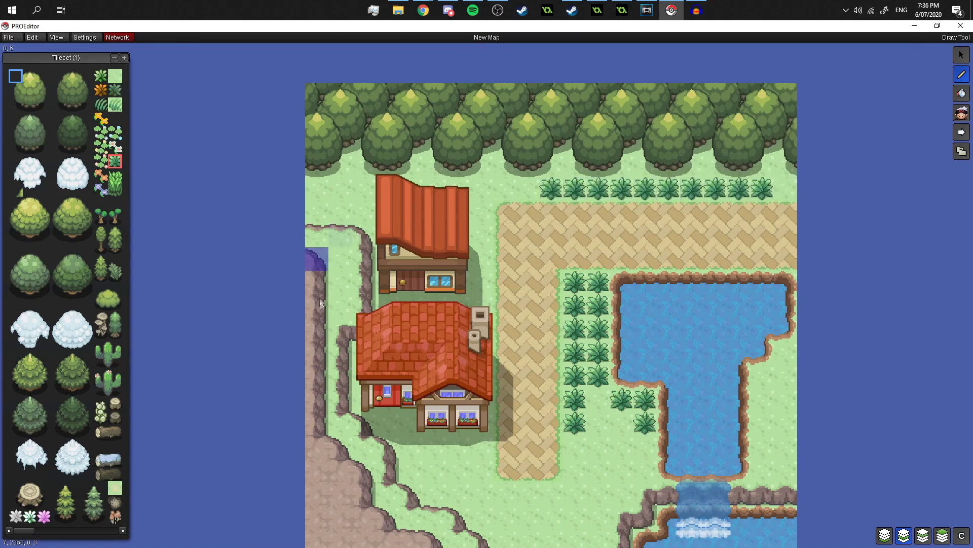
Draw a patch of plants three tiles wide and two high on the grass south of the brick path.
scroll(317, 258, down, 2)
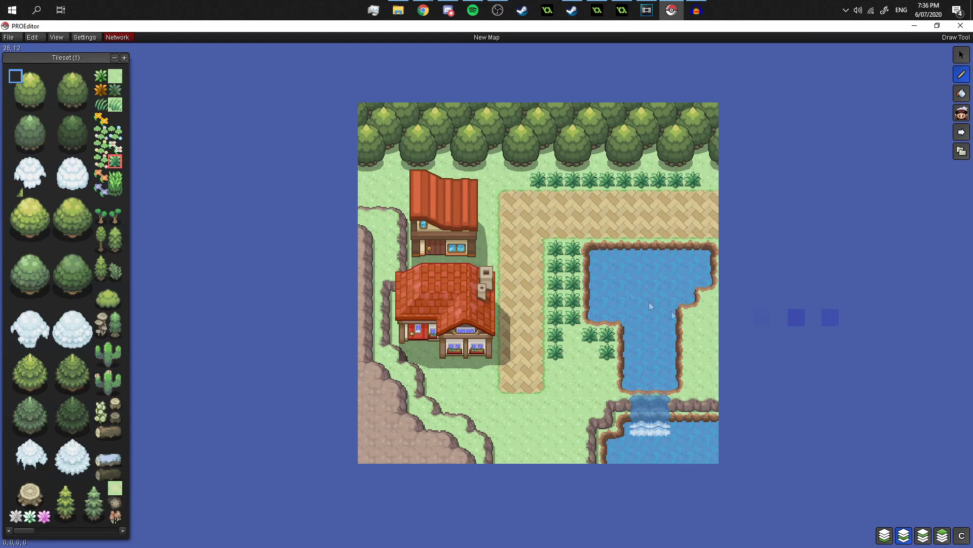
scroll(564, 385, up, 3)
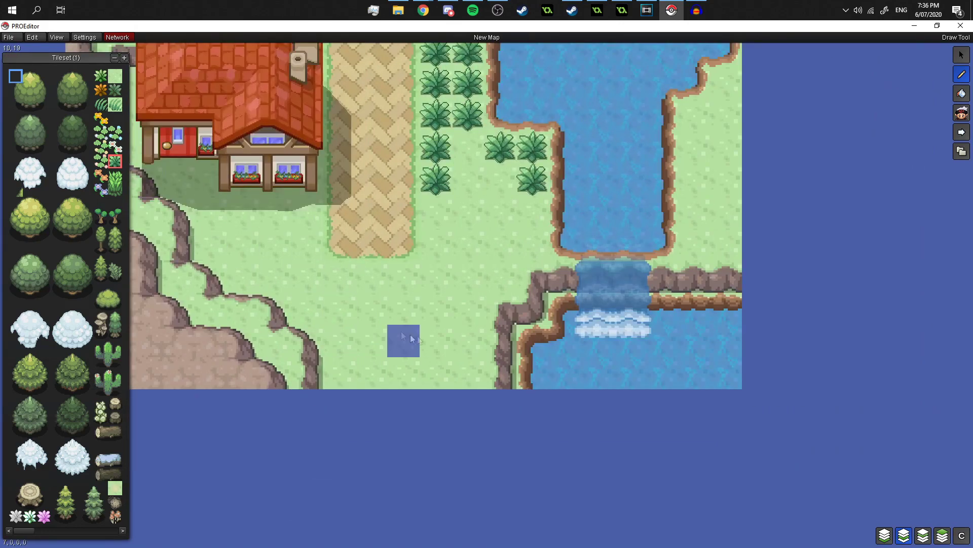
mouse_move(381, 324)
mouse_down()
mouse_move(437, 327)
mouse_move(385, 349)
mouse_up()
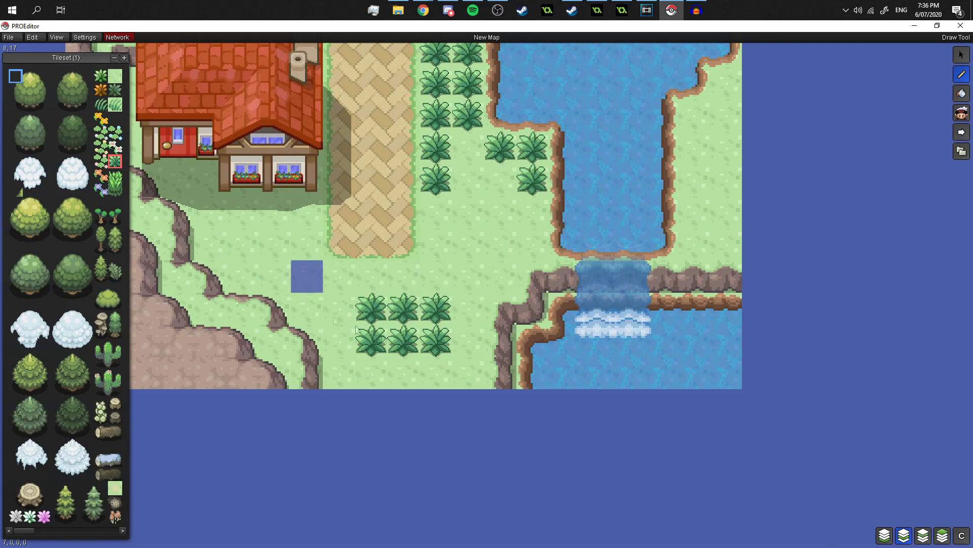
Undo and redo the southern plant patch twice.
key(ctrl+z)
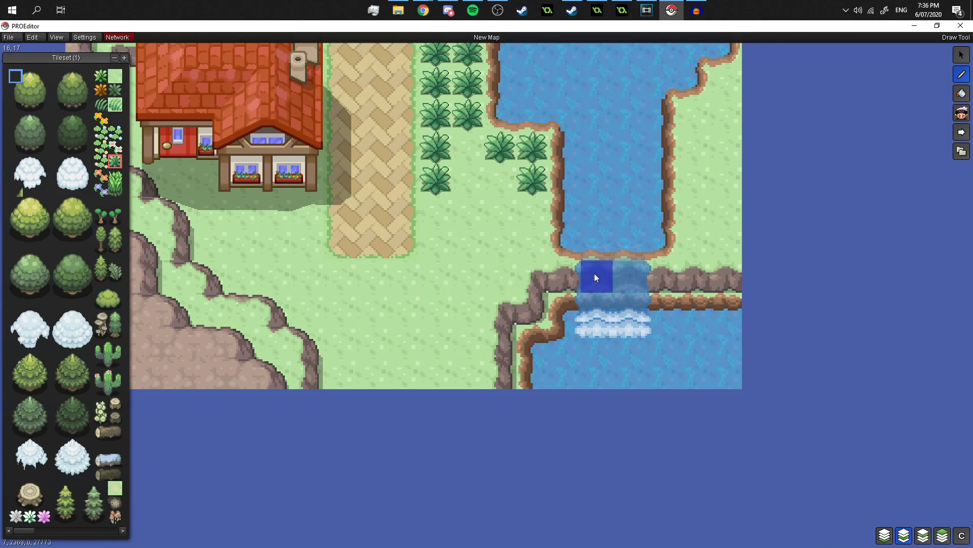
key(ctrl+y)
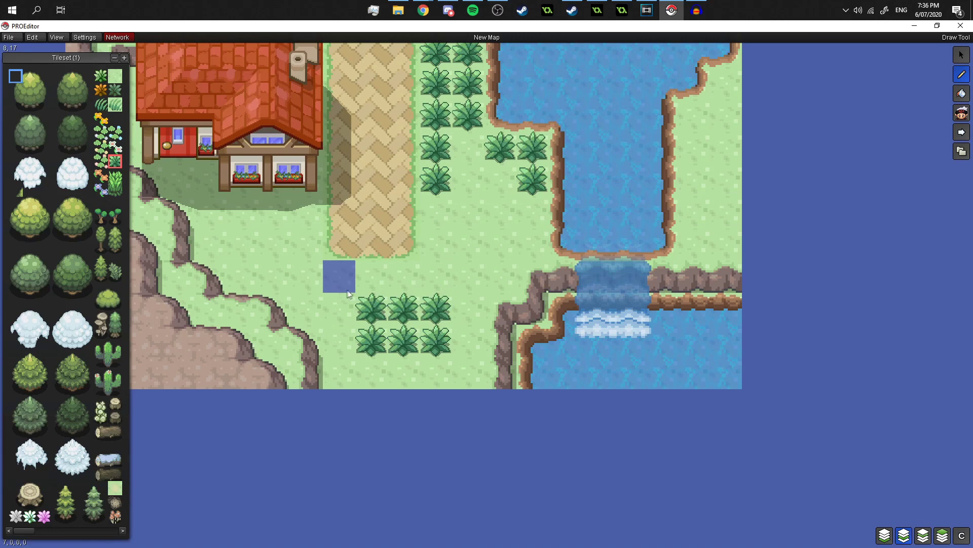
key(ctrl+z)
key(ctrl+y)
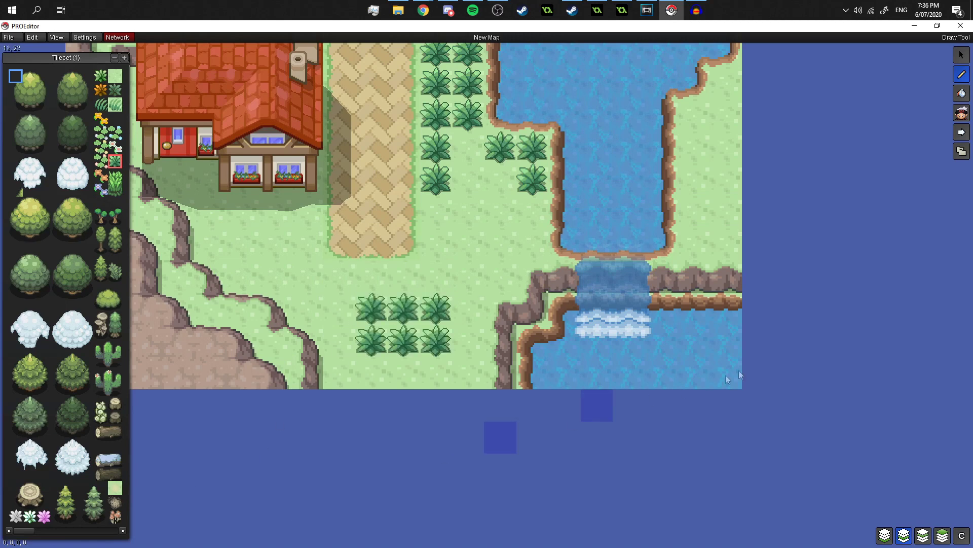
Sample the waterfall's foam tile directly from the map to bring up tileset 109, returning to tileset 1 and sampling again.
scroll(605, 361, down, 3)
scroll(566, 439, up, 1)
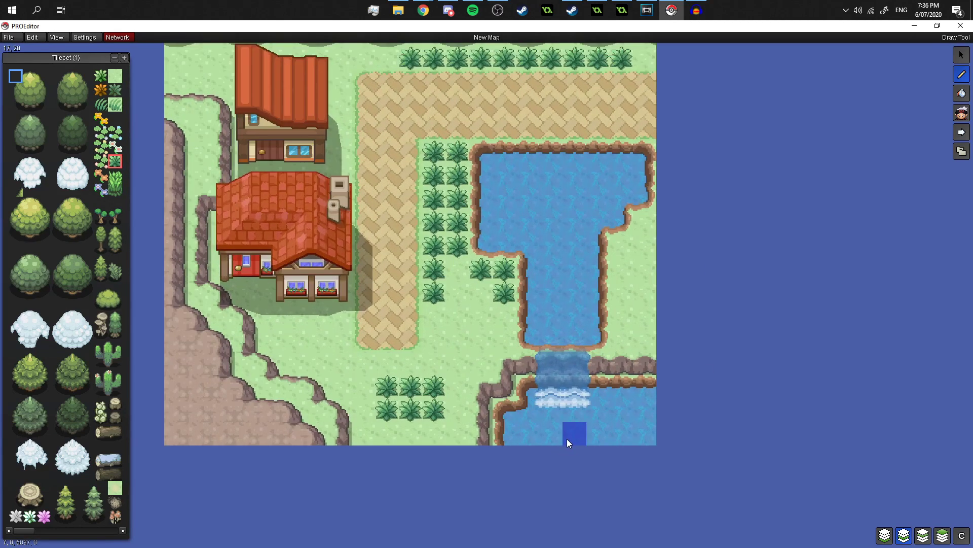
scroll(558, 426, up, 2)
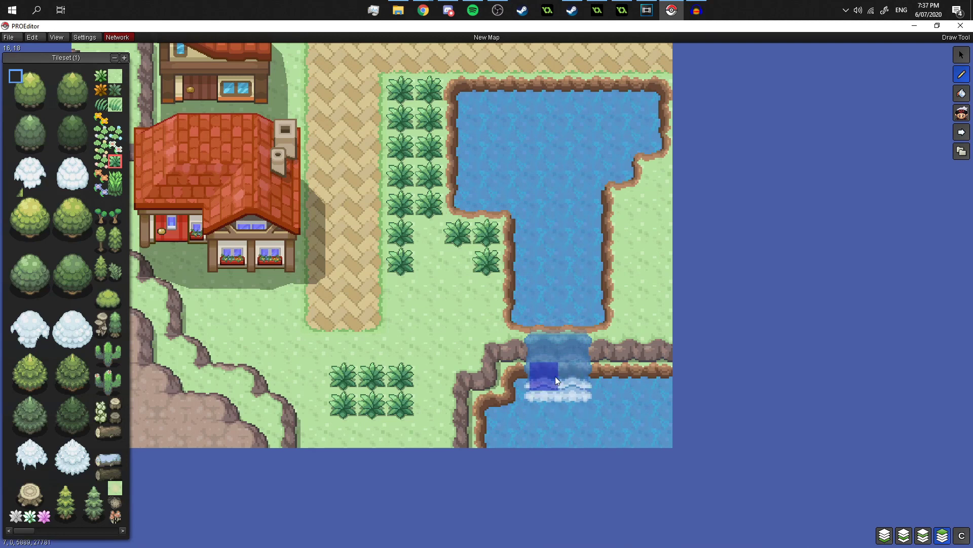
key(2)
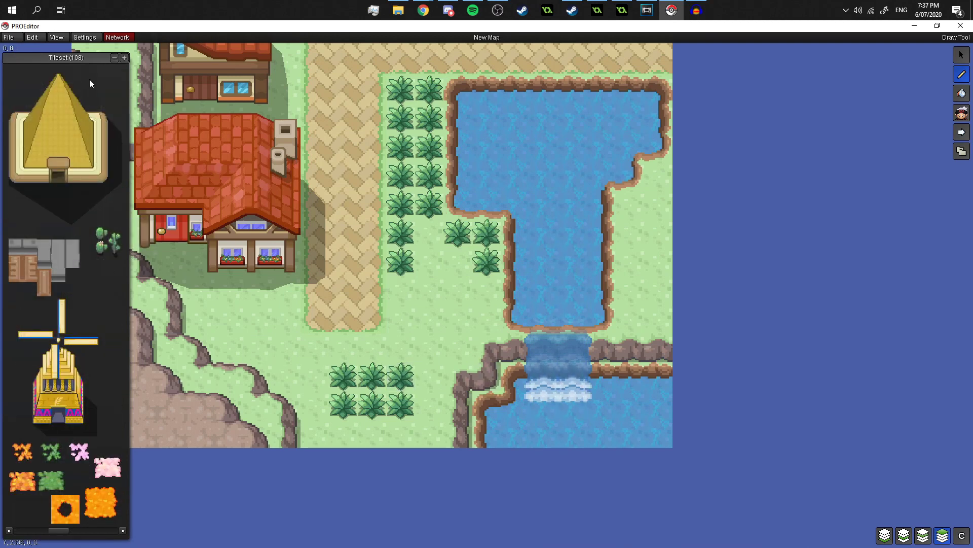
scroll(90, 79, down, 1)
right_click(567, 378)
drag(44, 532, 1, 528)
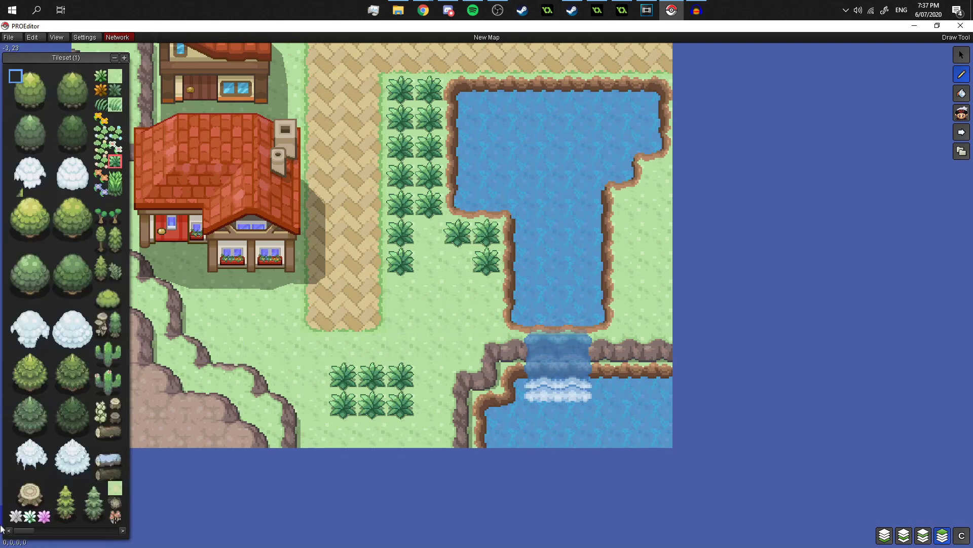
right_click(563, 389)
scroll(69, 91, down, 1)
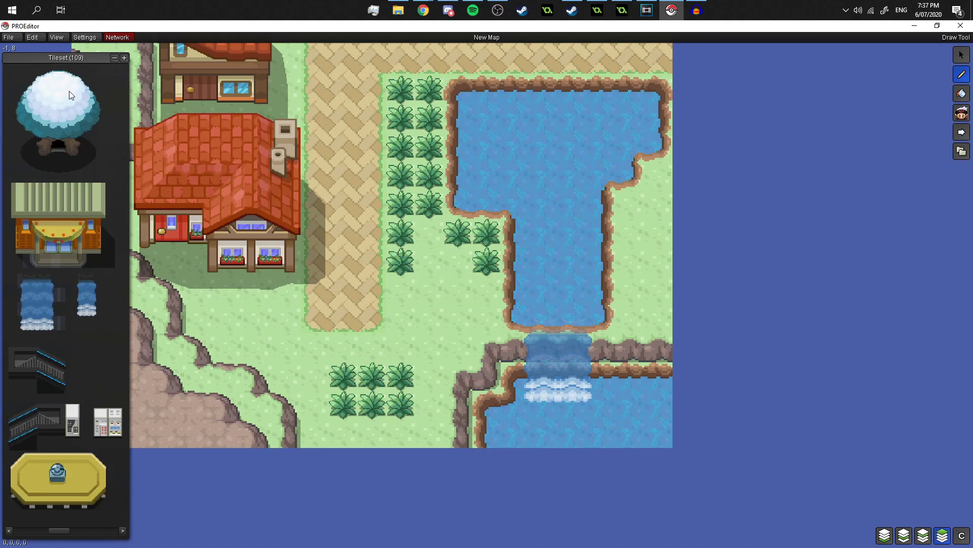
Browse back to tileset 1, return to tileset 109, and select the lower tile of the narrow waterfall.
scroll(527, 412, down, 3)
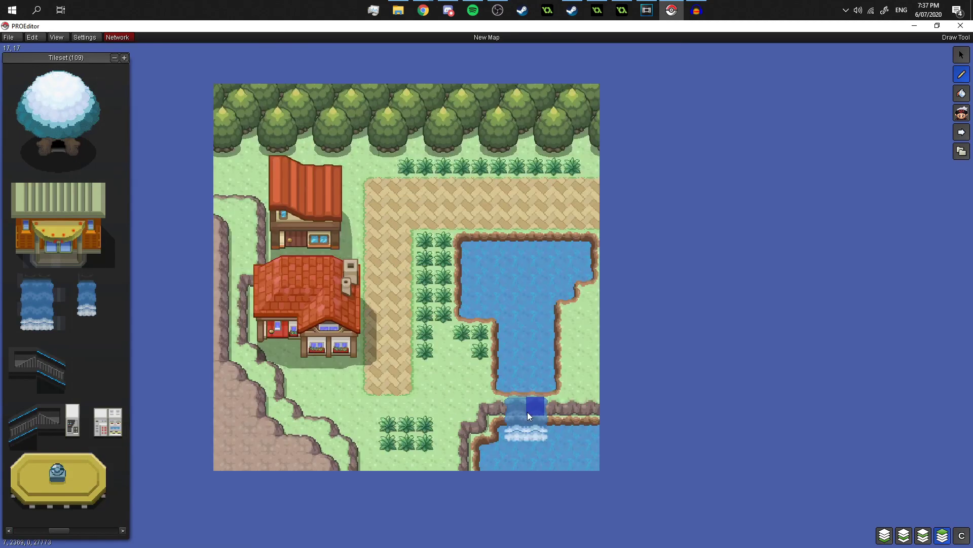
scroll(517, 421, up, 1)
scroll(516, 382, up, 1)
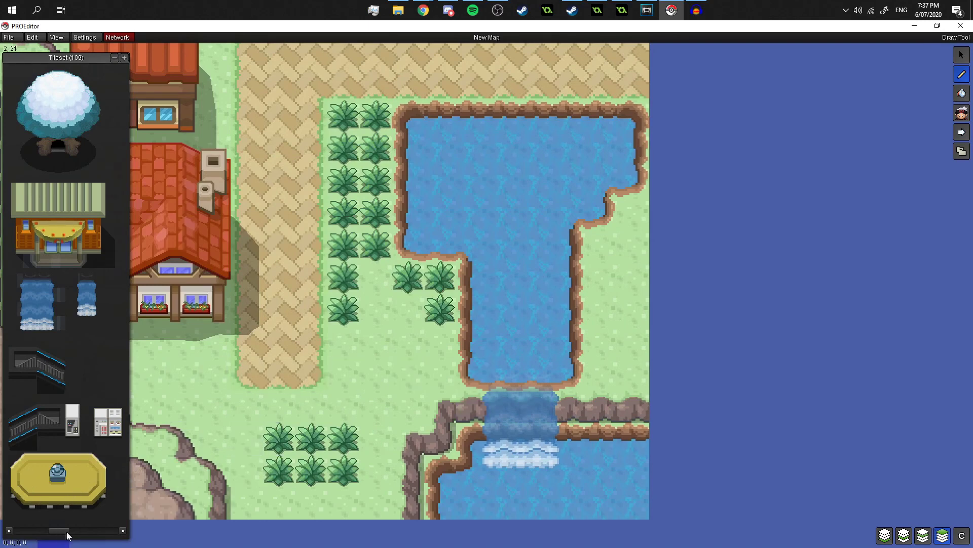
drag(66, 532, 31, 532)
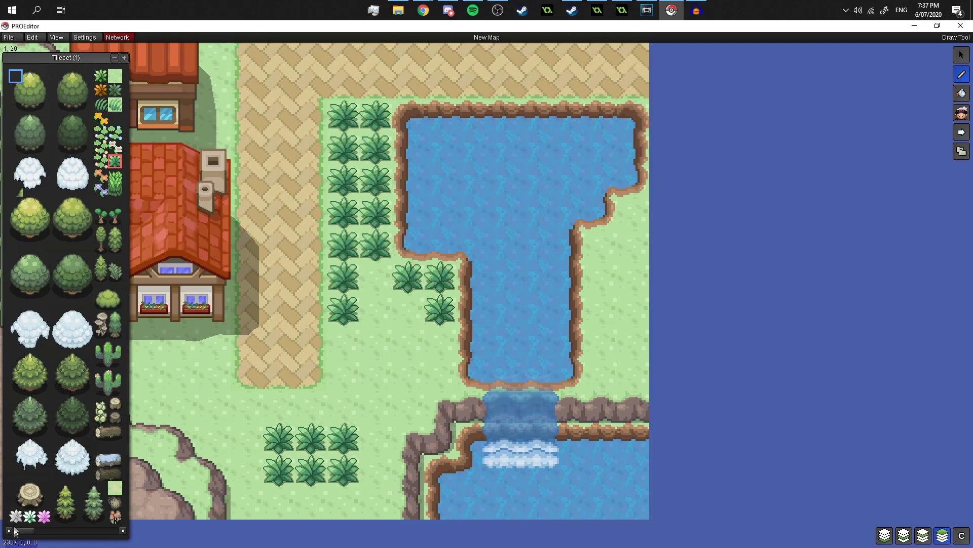
drag(21, 535, 55, 545)
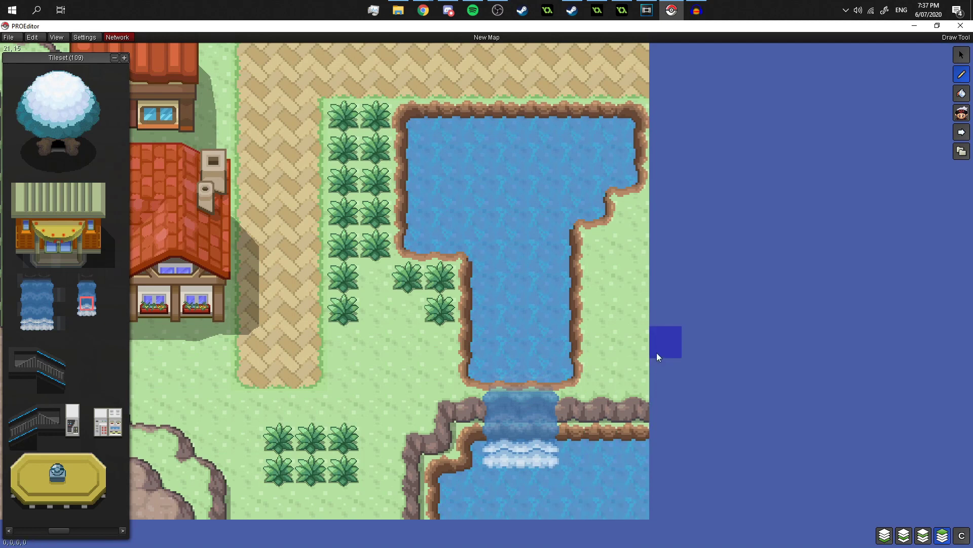
Hide and reshow the first layer, and hide the second layer to examine which tiles each one holds.
scroll(656, 352, down, 1)
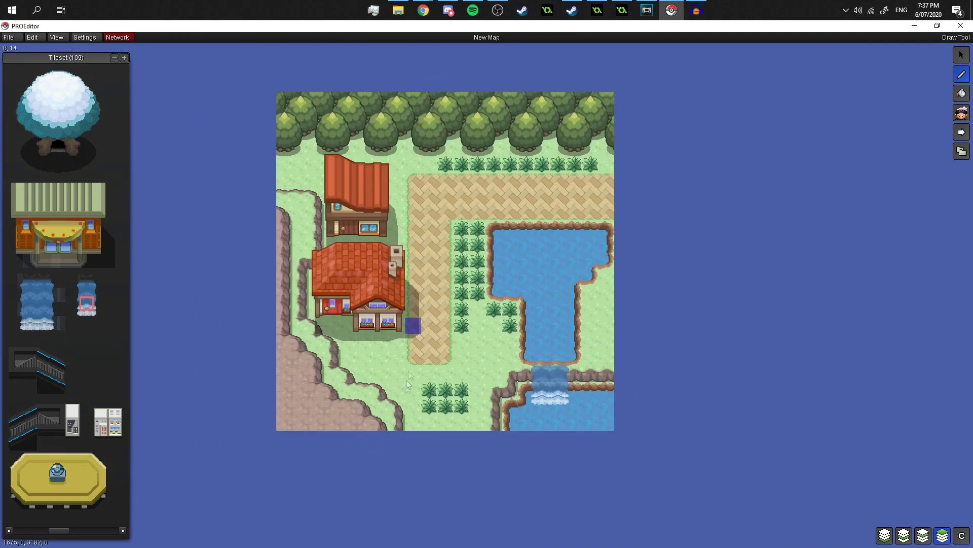
drag(417, 329, 455, 296)
key(1)
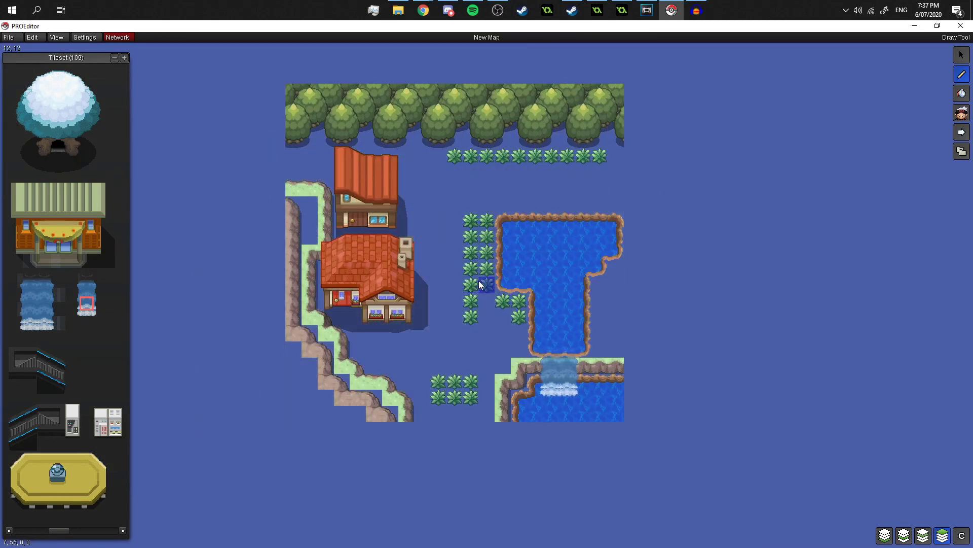
key(1)
key(2)
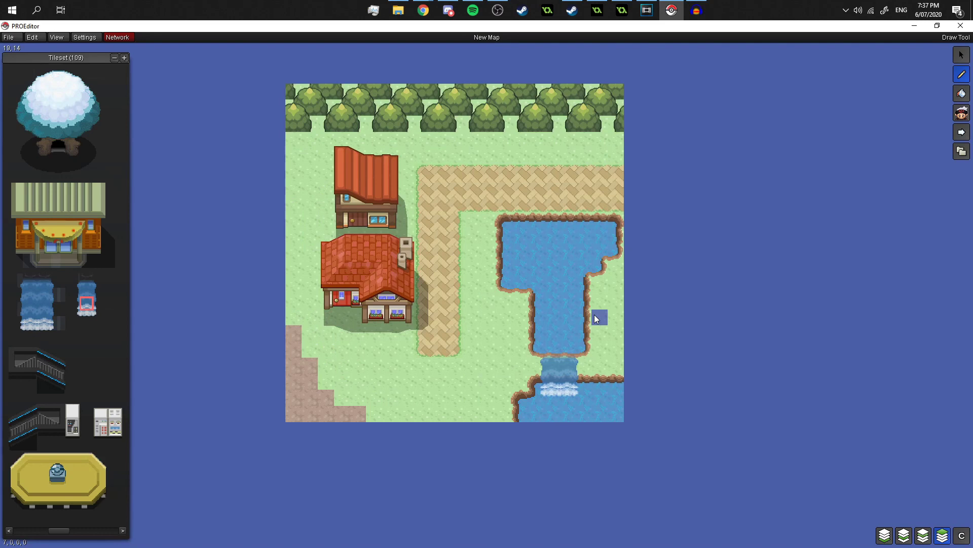
Reshow the second layer, then hide and reshow the third and fourth layers to examine which tiles each one holds.
key(2)
key(3)
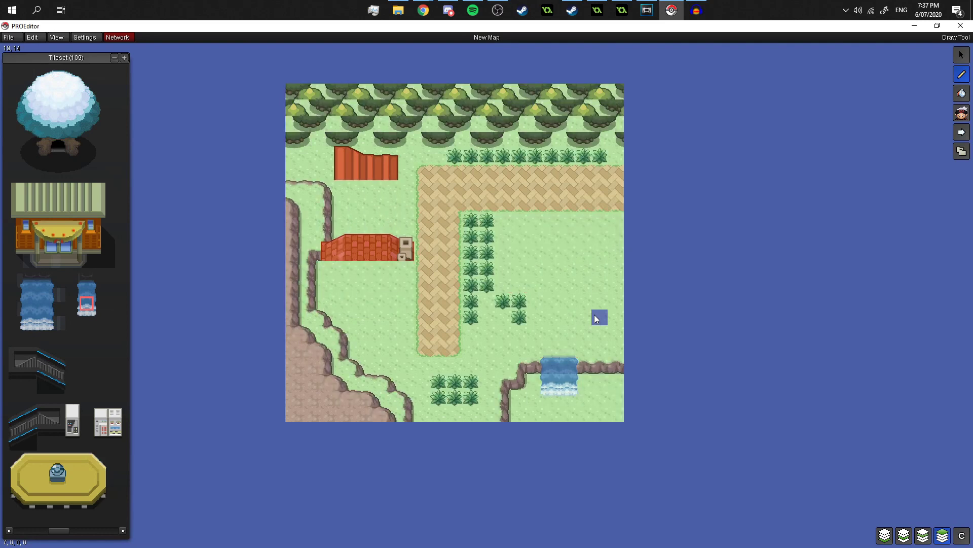
key(3)
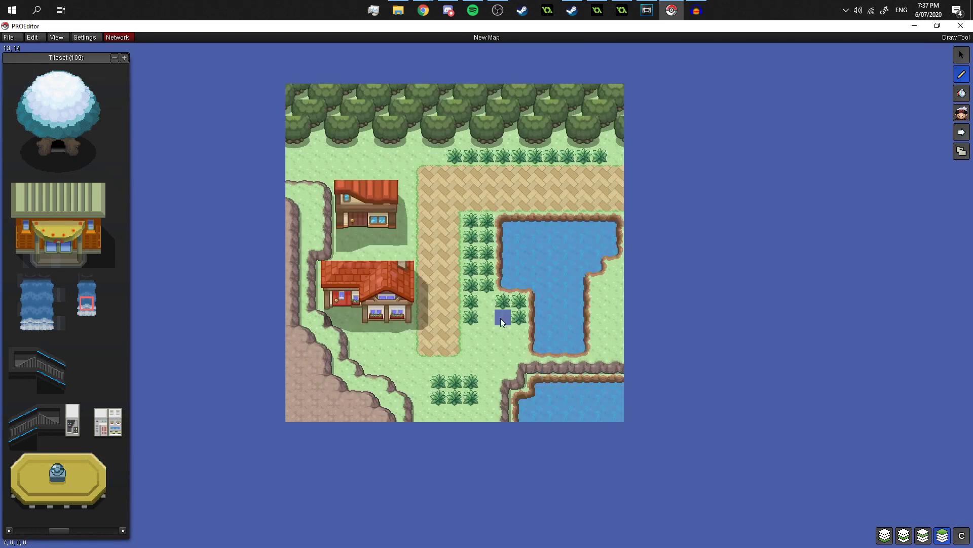
key(4)
Hide all four layers one after another from the fourth down to the first, then show them all again.
key(4)
key(3)
key(2)
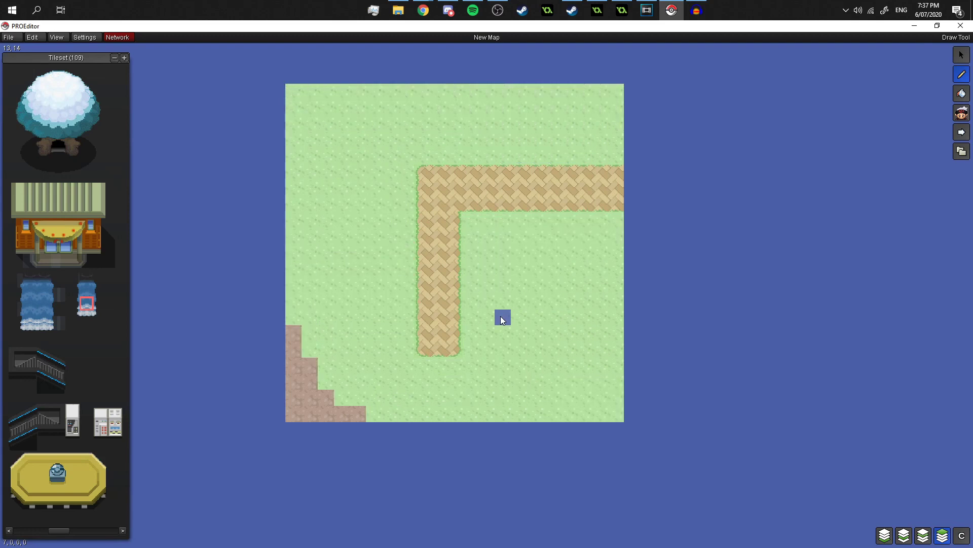
key(1)
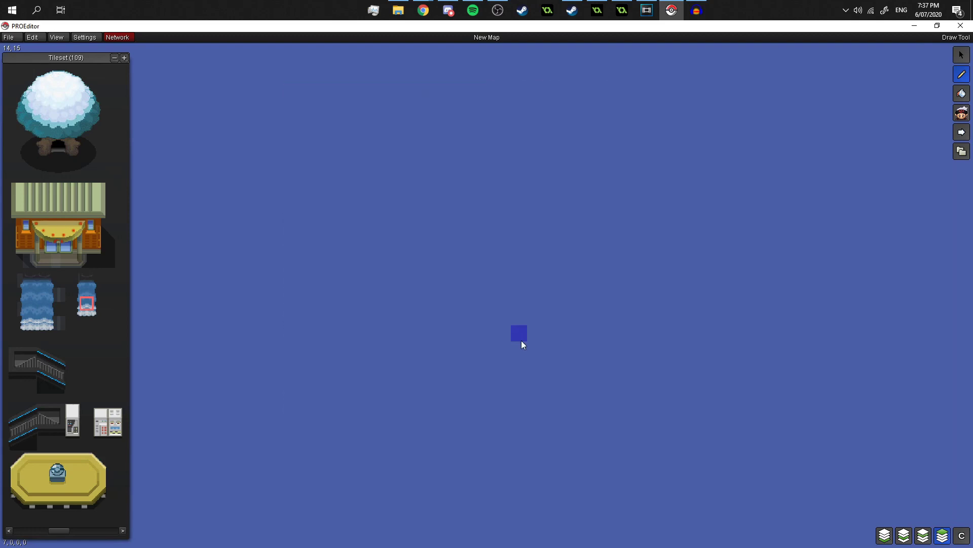
key(1)
key(2)
key(3)
key(4)
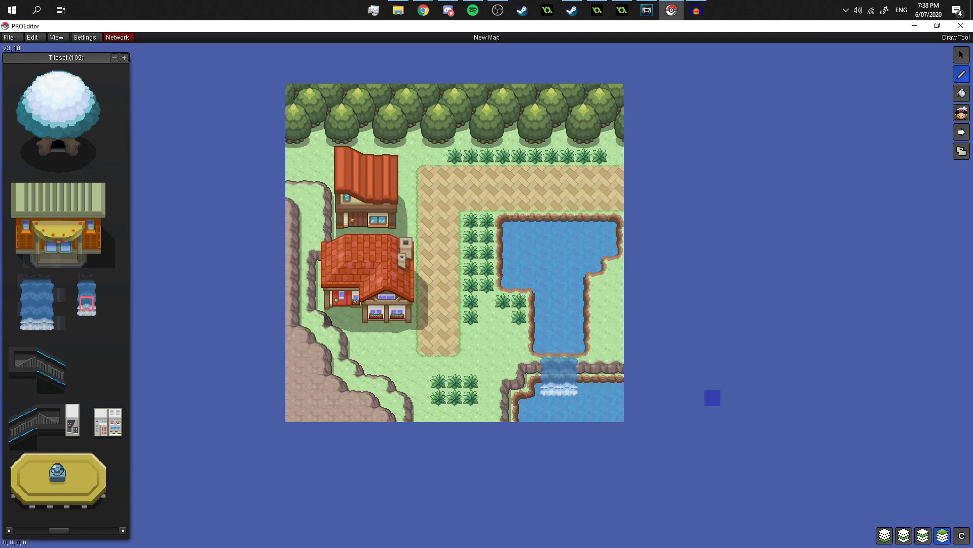
Toggle the tile grid off, on and off again to compare the map with and without it.
drag(793, 436, 802, 408)
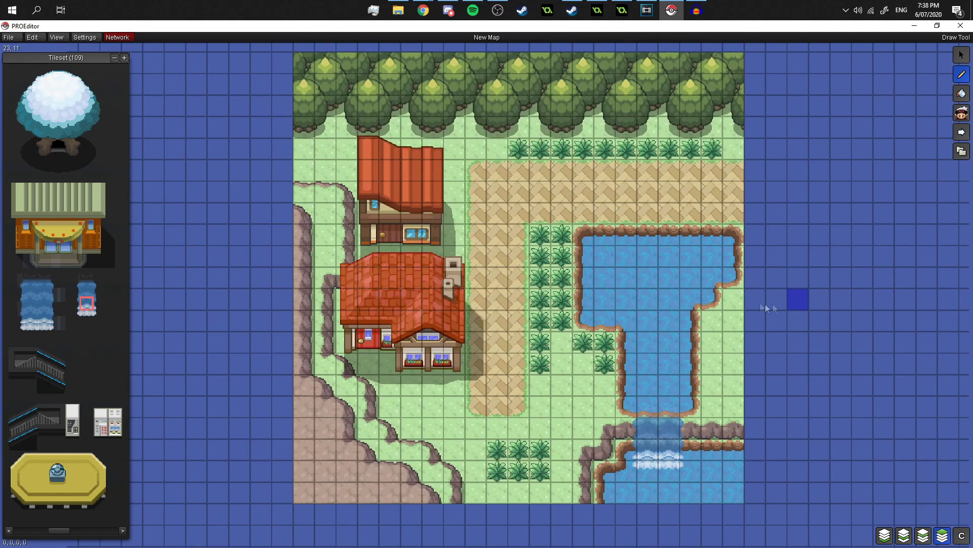
drag(755, 283, 746, 304)
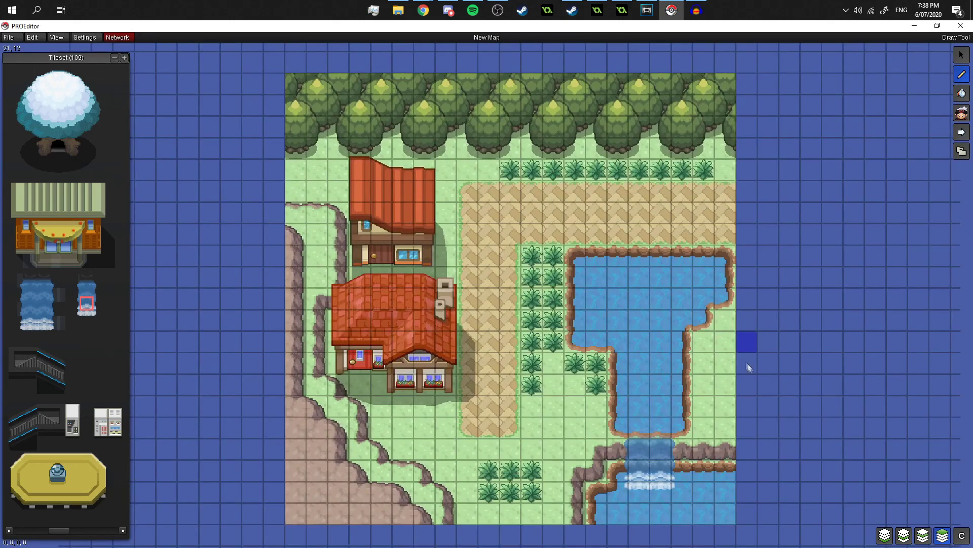
key(g)
drag(800, 310, 802, 241)
scroll(791, 243, down, 3)
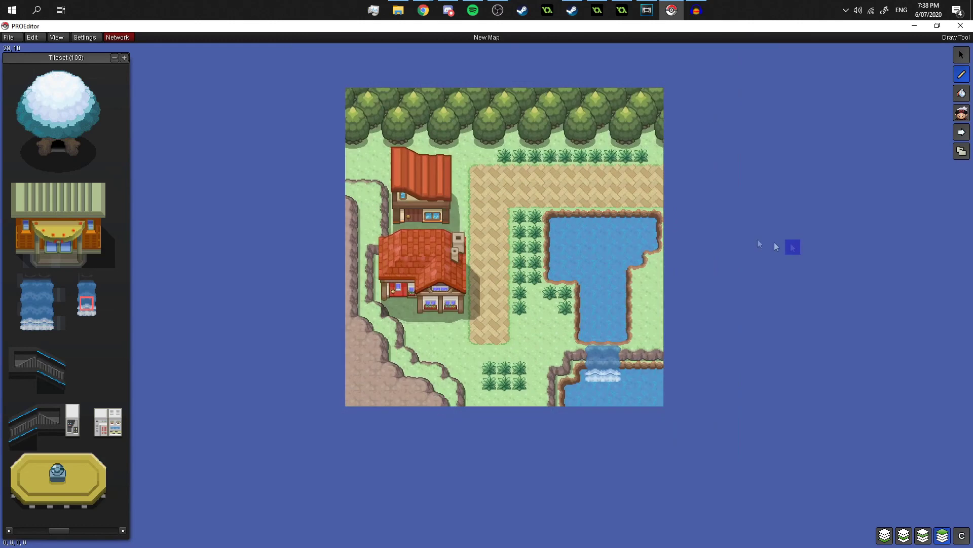
drag(668, 195, 671, 265)
scroll(654, 271, up, 2)
key(g)
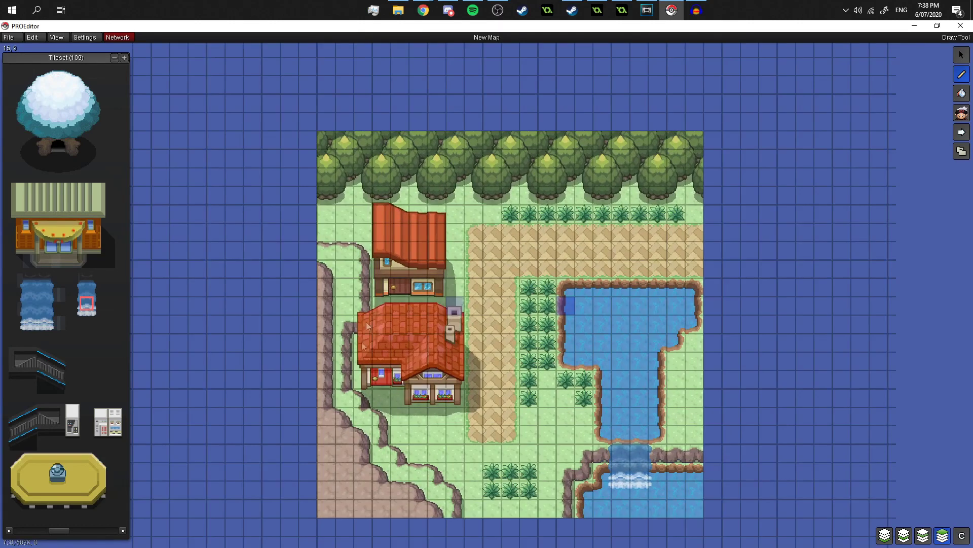
key(g)
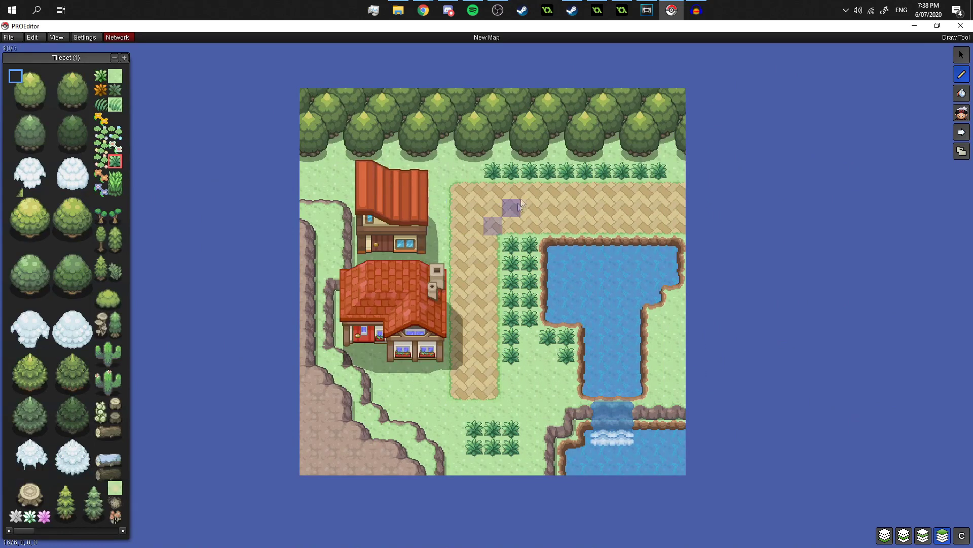
Erase the southern plant patch and most of the plants between the path and the pond.
scroll(547, 393, up, 3)
drag(473, 422, 483, 335)
scroll(482, 345, up, 3)
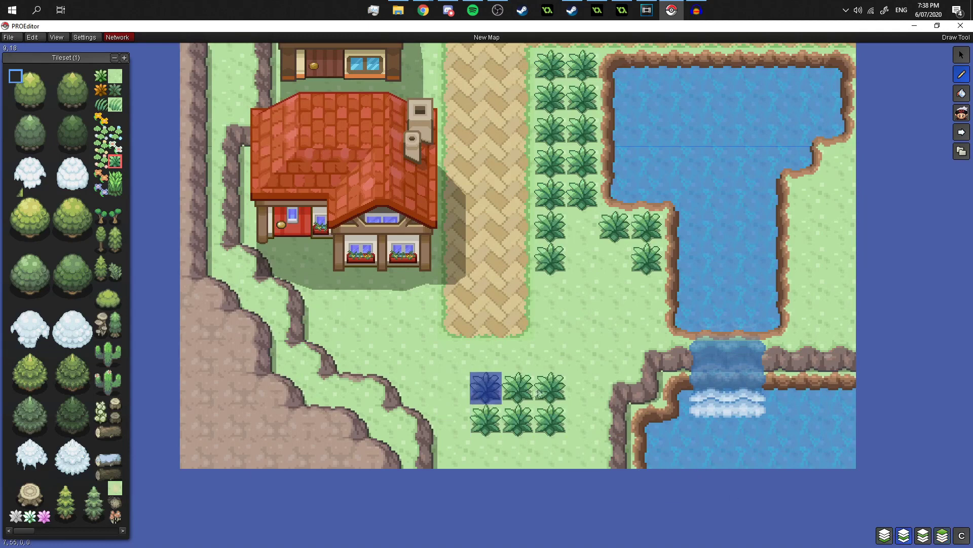
mouse_move(504, 393)
mouse_down()
mouse_move(537, 395)
mouse_move(488, 428)
mouse_up()
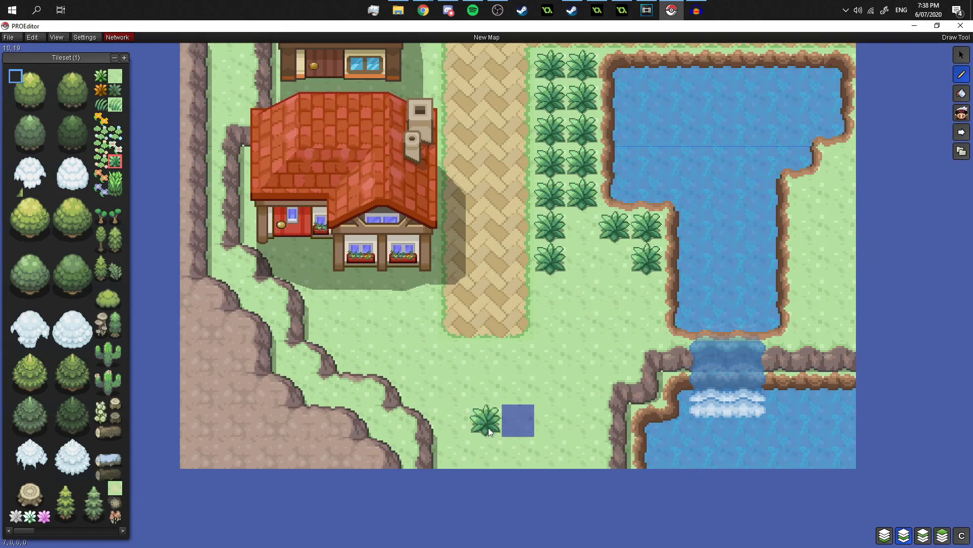
drag(612, 323, 574, 428)
mouse_move(536, 378)
mouse_down()
mouse_move(517, 268)
mouse_move(551, 208)
mouse_move(550, 276)
mouse_up()
Paint a larger plant patch along the map's southern edge, extending north between the path and the pond.
scroll(516, 419, down, 3)
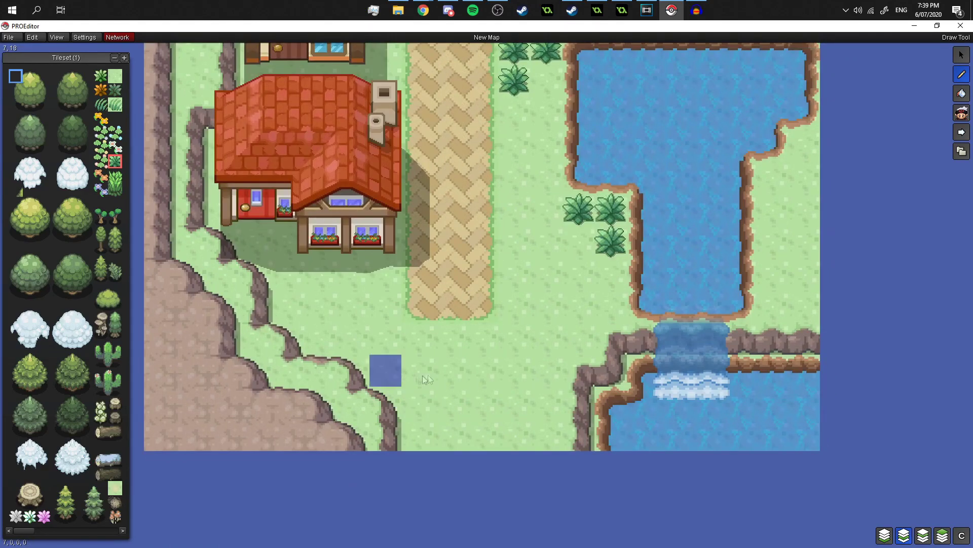
drag(427, 347, 539, 428)
drag(516, 242, 555, 315)
scroll(587, 401, down, 3)
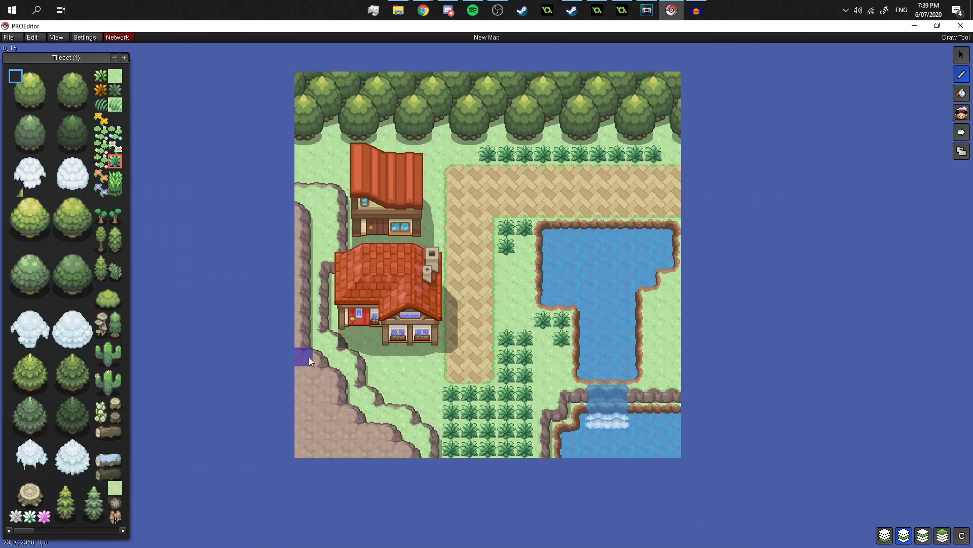
Try painting plants over the western cliff edges and undo the strokes.
drag(305, 227, 314, 296)
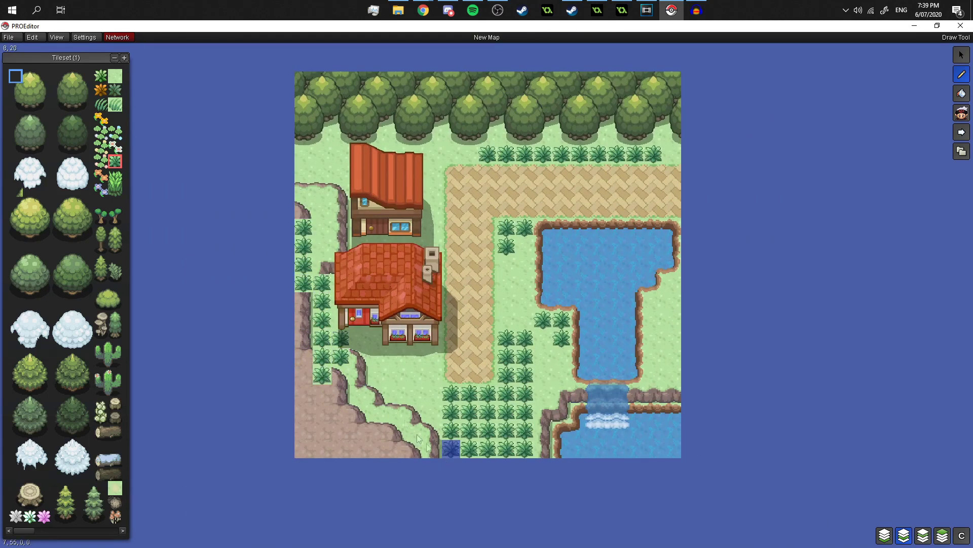
key(ctrl+z)
drag(297, 232, 297, 338)
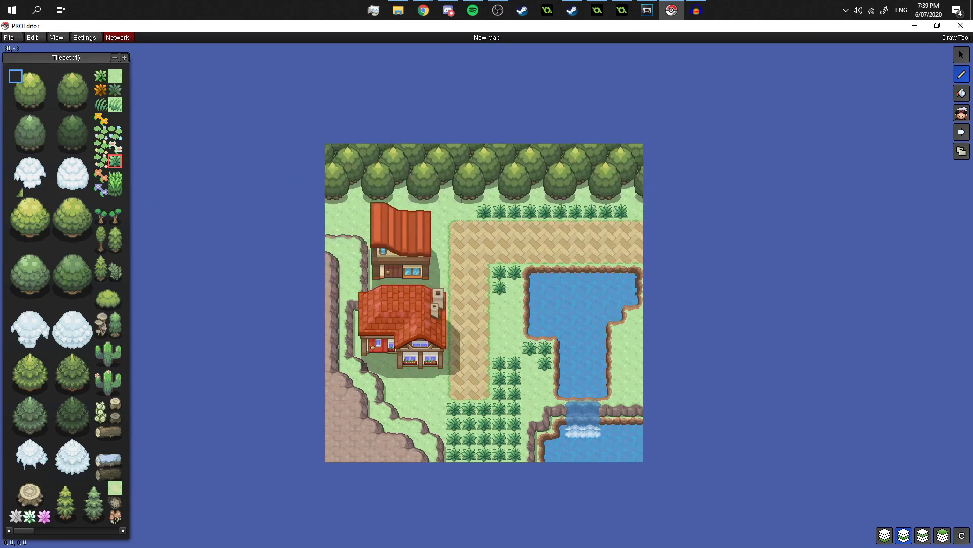
scroll(579, 206, up, 1)
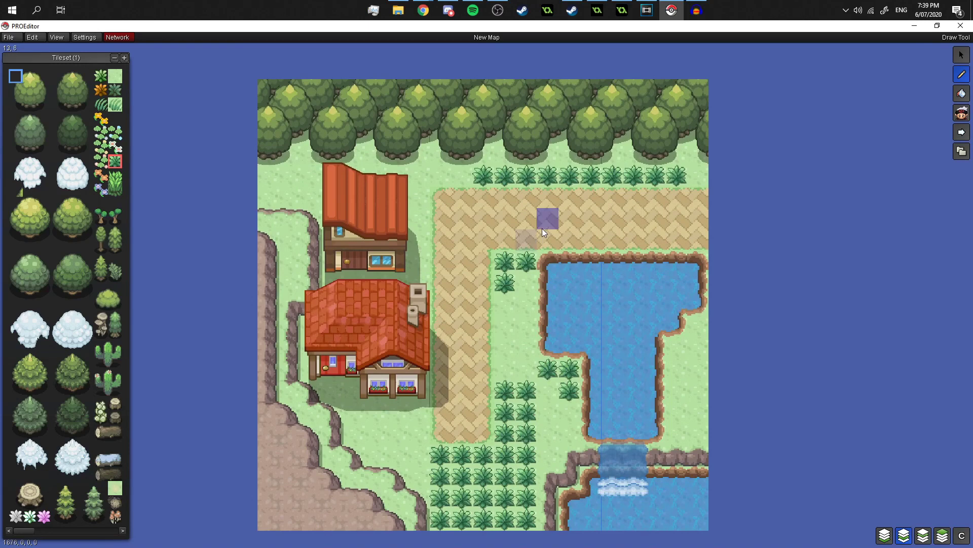
scroll(543, 229, down, 1)
scroll(545, 230, up, 1)
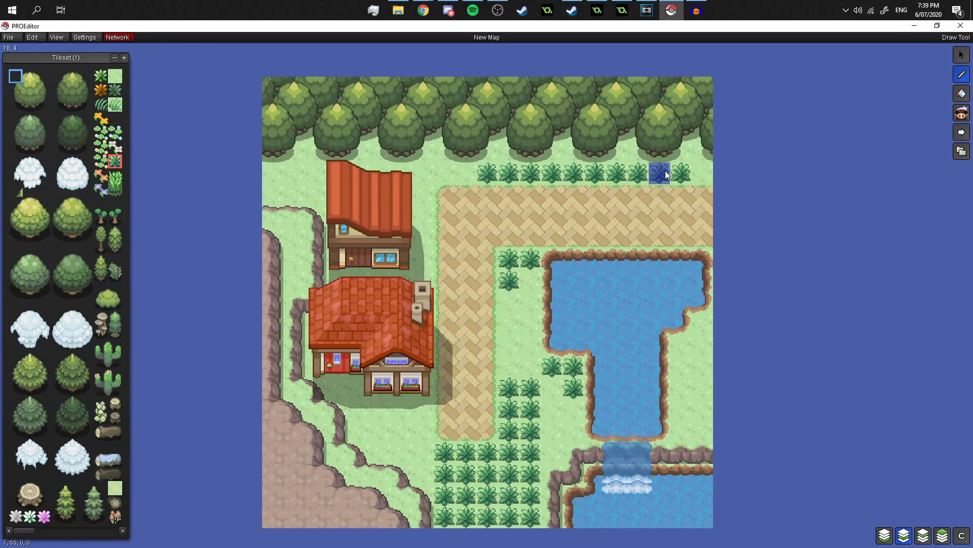
scroll(694, 261, up, 1)
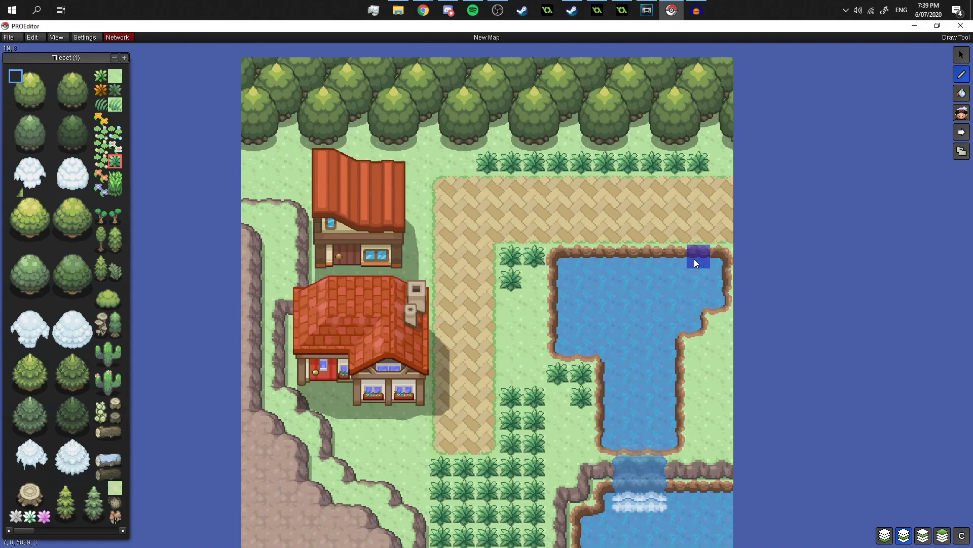
scroll(651, 307, down, 1)
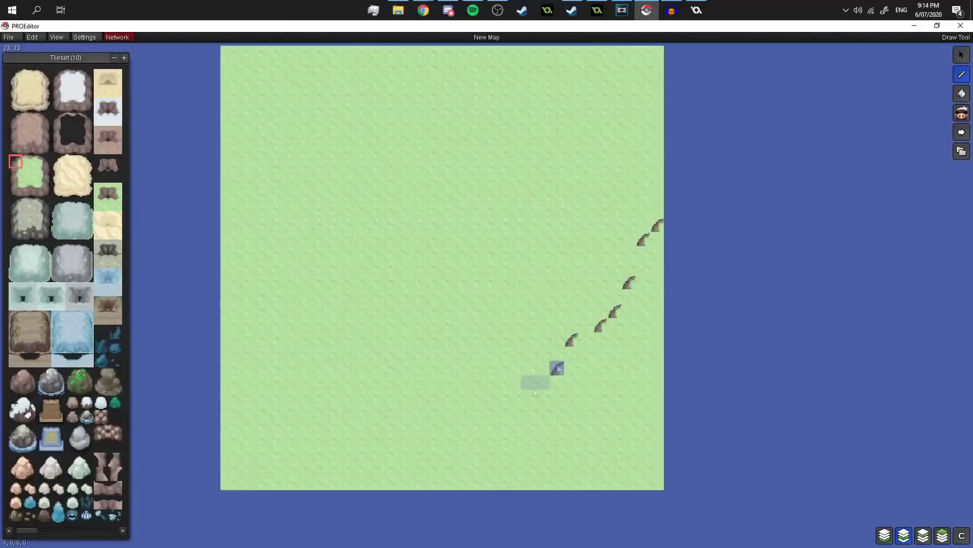
Place the grassy cliff's left and right corner tiles from tileset 10 along the southern and western parts of the new map.
click(502, 379)
click(459, 394)
click(443, 407)
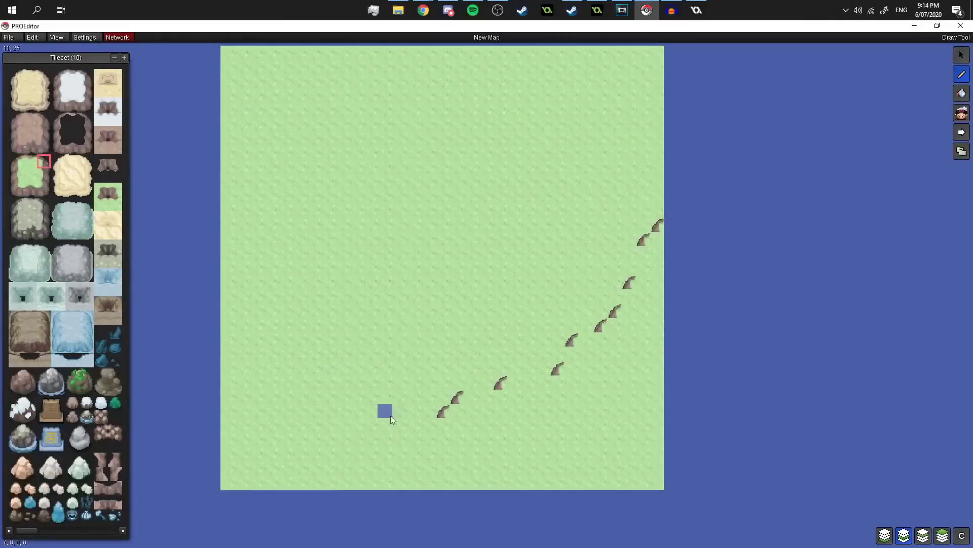
scroll(385, 409, up, 1)
click(328, 415)
click(300, 329)
click(315, 193)
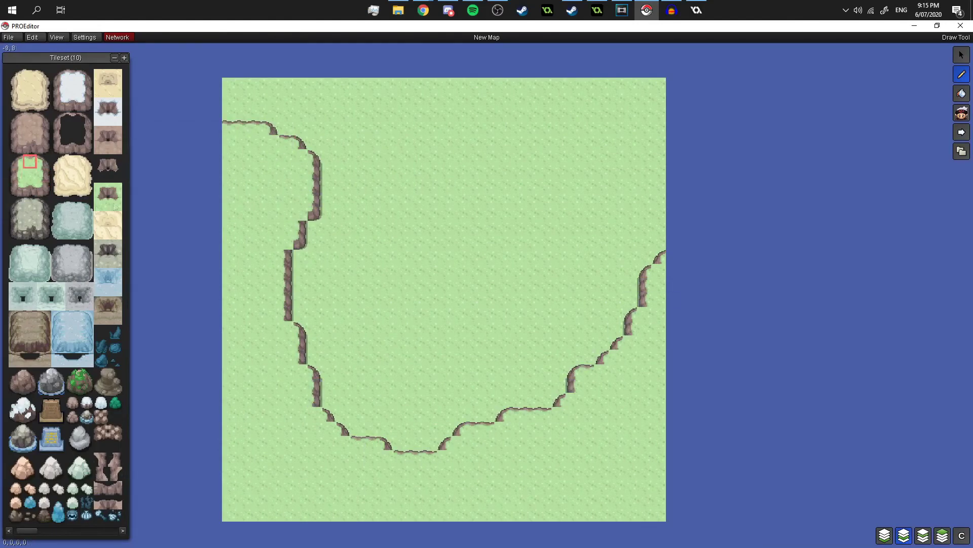
Place the corner tiles of a brown cliff tier just outside the grassy cliff along its western, southern and southeastern sides.
scroll(467, 307, up, 1)
scroll(456, 289, down, 1)
click(258, 124)
click(274, 155)
click(289, 185)
click(274, 398)
click(380, 489)
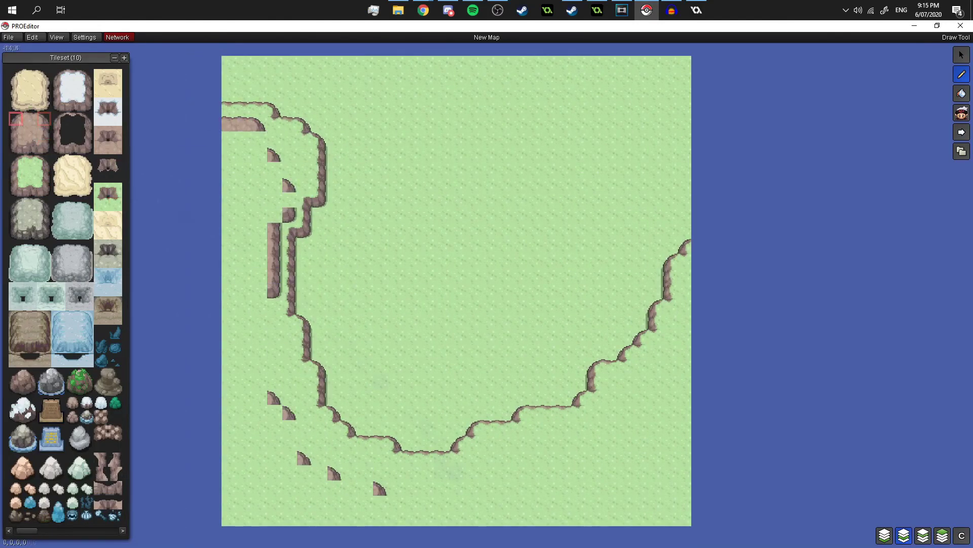
click(473, 488)
click(669, 352)
Connect the brown cliff tier's corners with straight edge tiles and inner corner tiles.
click(44, 133)
drag(259, 306, 260, 382)
drag(290, 428, 290, 443)
drag(396, 503, 457, 503)
click(290, 200)
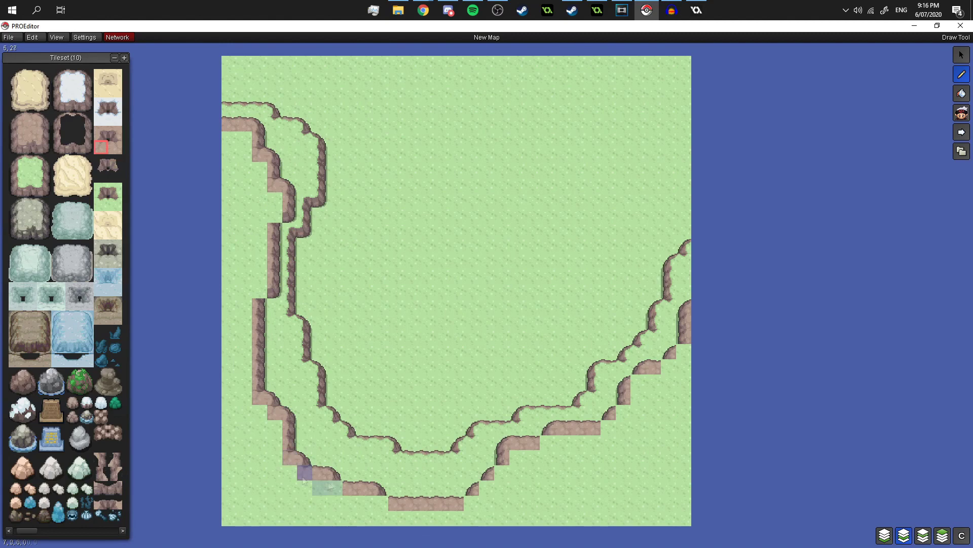
click(609, 428)
Fill the area outside the brown cliff tier with brown ground on the first layer.
click(30, 133)
click(885, 536)
drag(244, 140, 274, 517)
drag(317, 493, 509, 517)
On the second layer, place the corner and edge tiles of a second brown cliff ledge in the southeast.
click(904, 536)
click(16, 119)
click(501, 488)
click(563, 442)
click(685, 367)
click(16, 133)
click(654, 412)
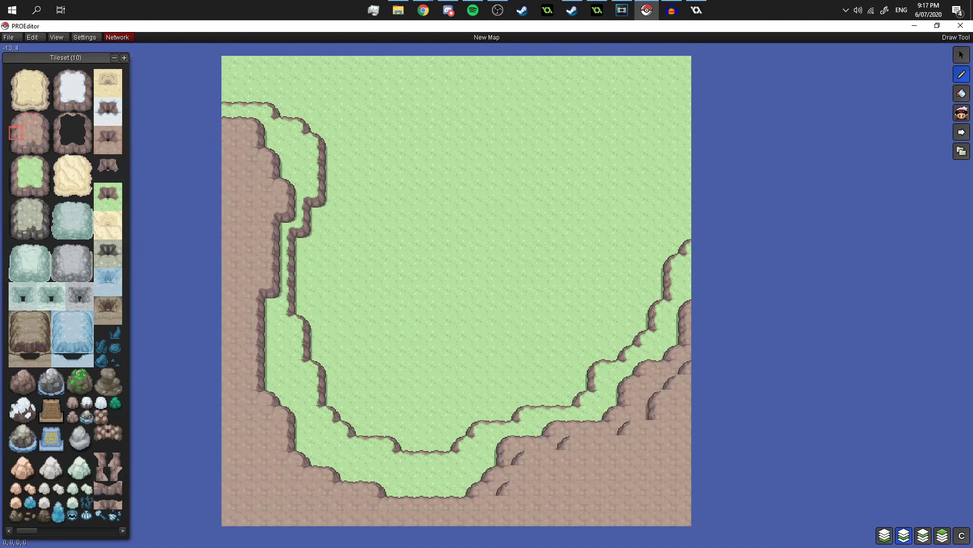
click(519, 487)
Build the second brown ledge along the western side with right-hand corners, straight edges and inner corners.
scroll(527, 490, up, 1)
click(400, 391)
click(418, 425)
click(384, 201)
drag(374, 266, 374, 354)
drag(393, 386, 393, 423)
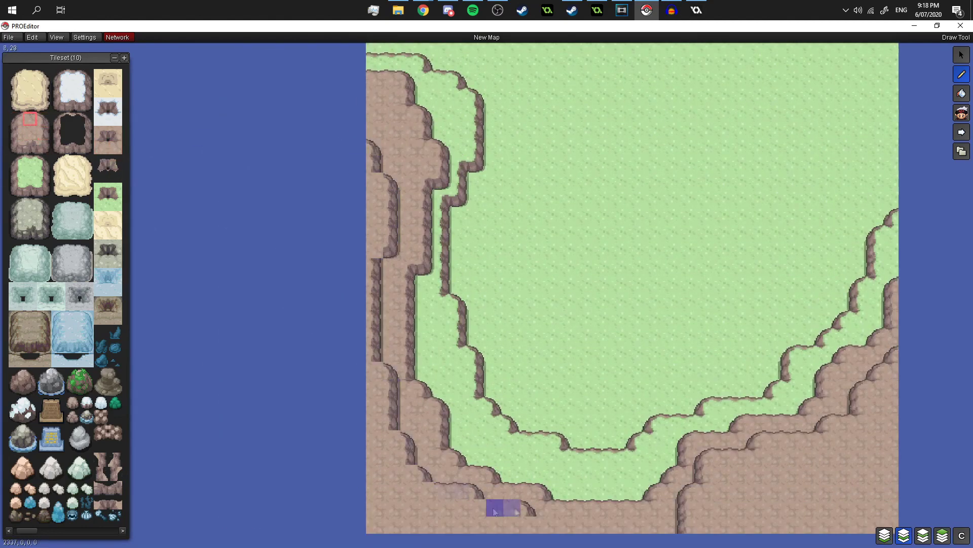
click(101, 133)
Outline a grassy cliff ledge in the map's southeast corner and fill its ground with grass.
click(16, 162)
click(644, 362)
click(797, 312)
drag(711, 346, 747, 345)
click(30, 175)
drag(660, 396, 782, 346)
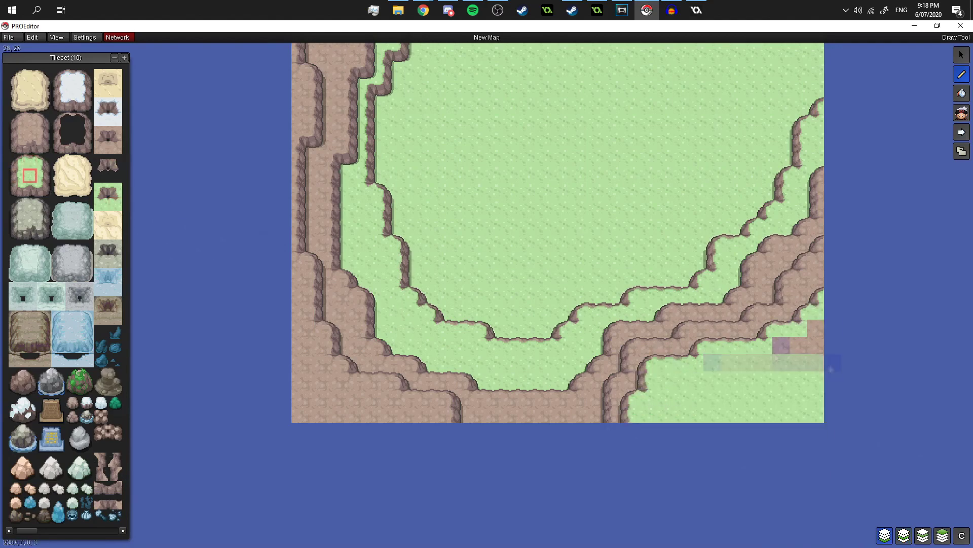
Add a further brown cliff ledge in the southwest corner with corner and right-edge tiles.
click(44, 119)
click(388, 344)
click(337, 326)
click(44, 133)
drag(303, 240, 302, 275)
drag(354, 344, 371, 343)
scroll(404, 259, down, 3)
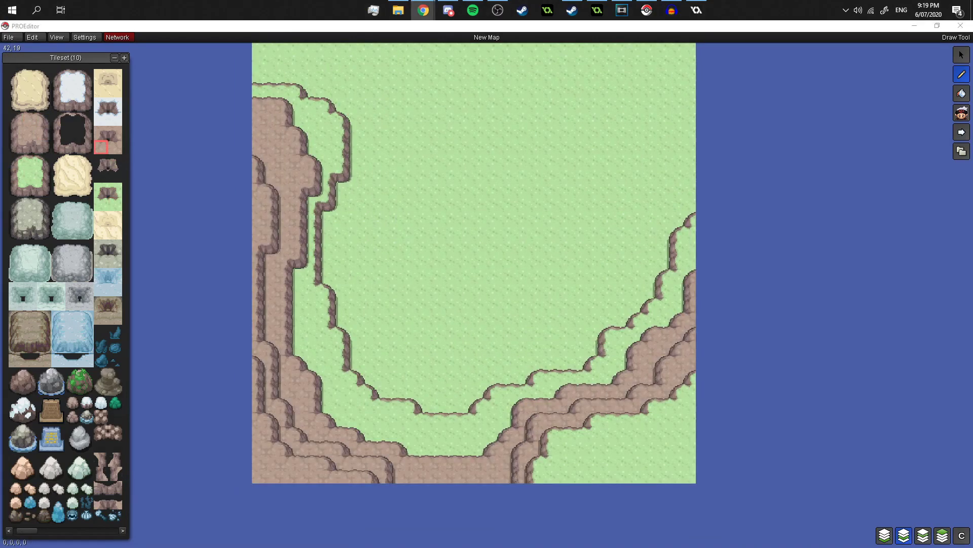
Switch to tileset 24 and place the lake's lower corner tiles along its southern and southeastern shore on the third layer.
drag(27, 531, 32, 531)
click(16, 105)
scroll(427, 305, up, 2)
click(485, 381)
click(641, 349)
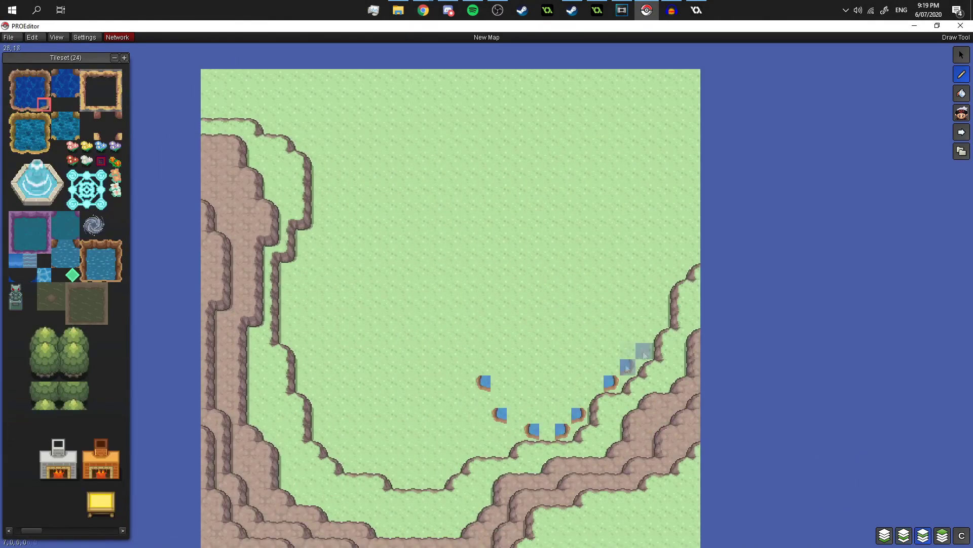
Place the lake's upper corner tiles along the northern shore and lower-left corners down the western shore.
click(564, 190)
click(29, 76)
click(515, 207)
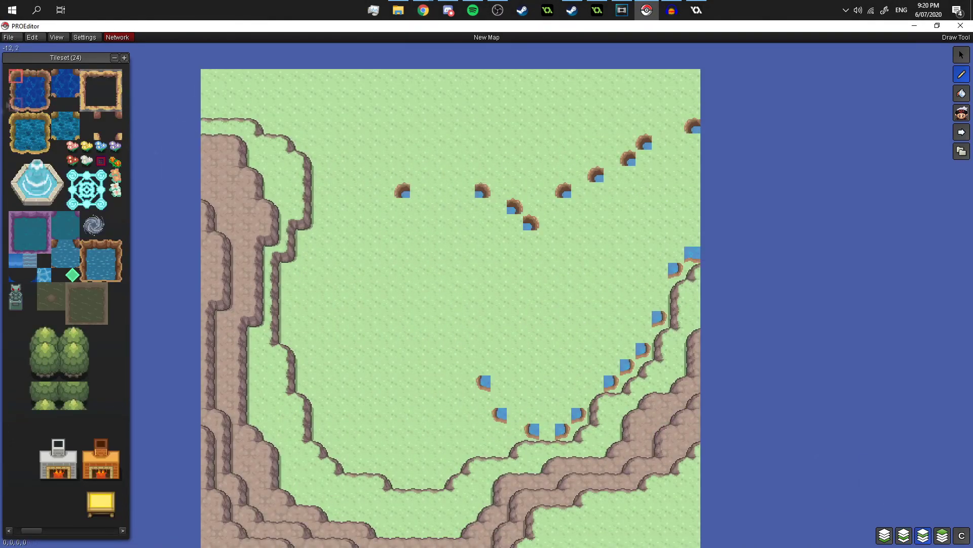
click(419, 253)
Join the lake's corners with straight shoreline tiles along its northern, western and eastern sides.
drag(403, 190, 485, 189)
click(668, 142)
click(403, 214)
click(435, 278)
click(572, 399)
click(579, 390)
click(667, 262)
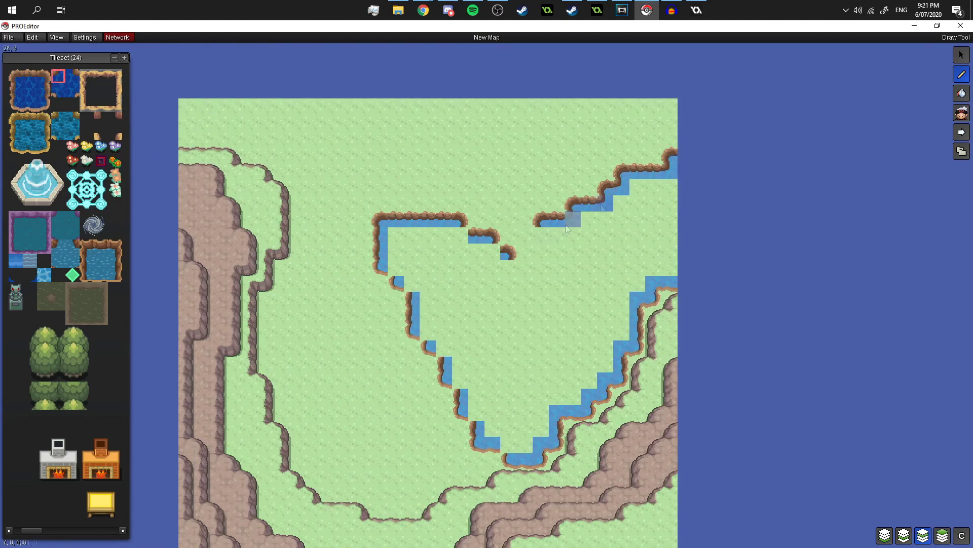
Close the shoreline's inner corners and fill the lake's interior with water.
drag(540, 267, 469, 245)
click(436, 339)
click(659, 228)
drag(608, 254, 507, 380)
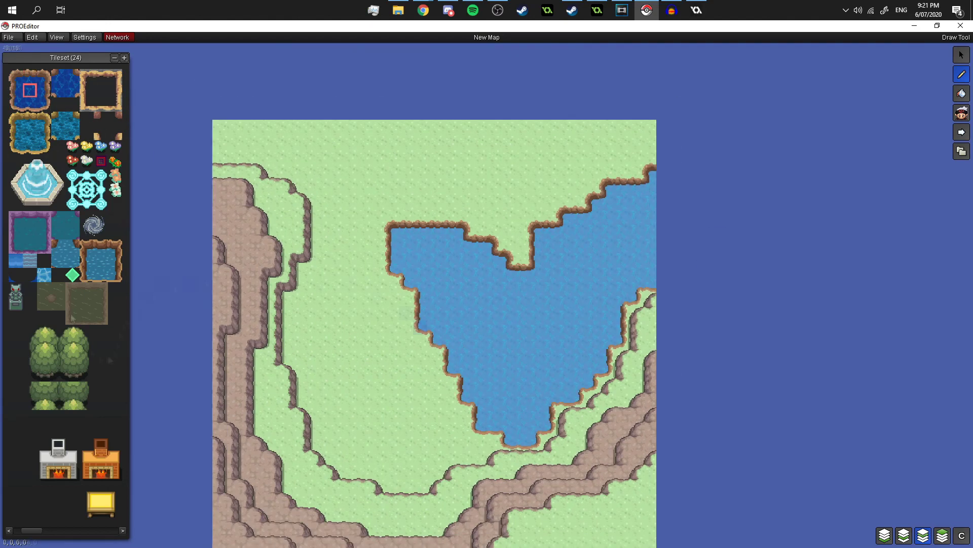
Switch to tileset 1 and place staggered rows of light and dark tree bases along the map's northern edge on the second layer.
click(94, 138)
drag(53, 99, 92, 111)
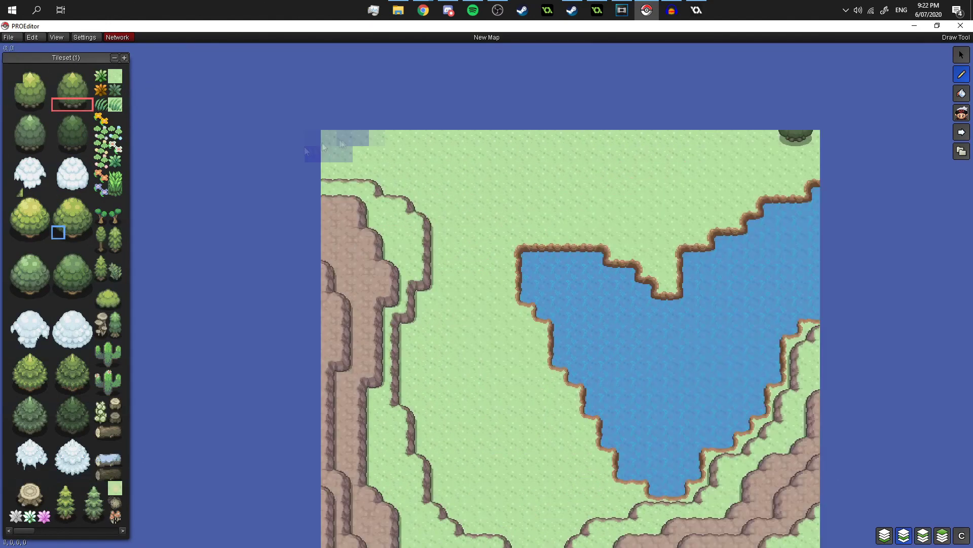
drag(330, 139, 695, 153)
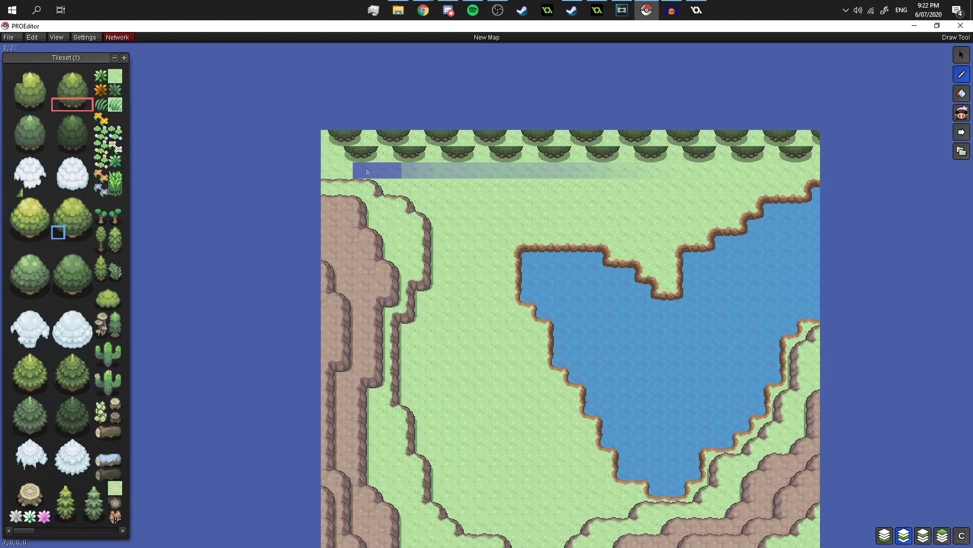
drag(55, 144, 90, 150)
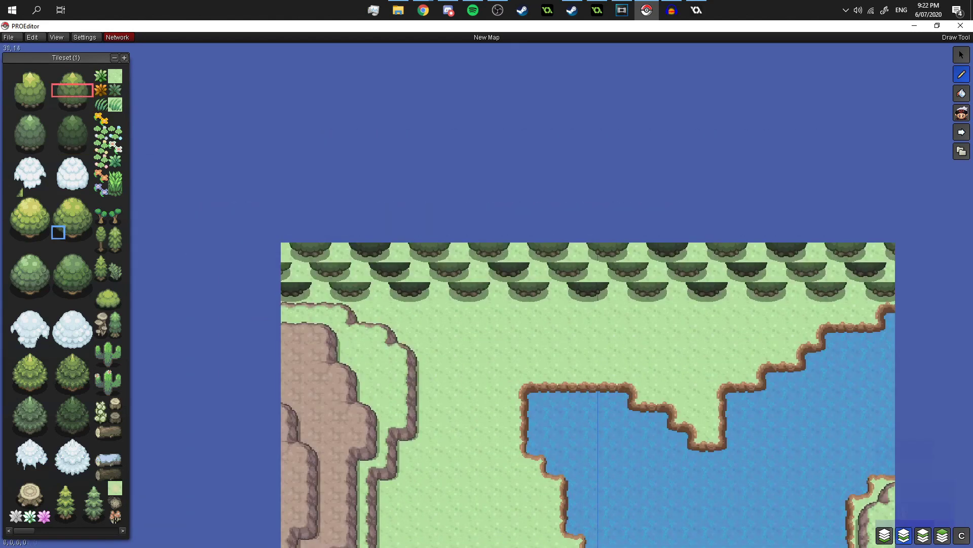
Add the middle and top tiles to the tree rows along the map's northern edge.
mouse_move(355, 264)
mouse_down()
mouse_move(685, 262)
mouse_move(720, 271)
mouse_move(846, 254)
mouse_up()
drag(57, 76, 89, 76)
drag(821, 252, 350, 252)
scroll(589, 284, up, 1)
drag(57, 104, 89, 104)
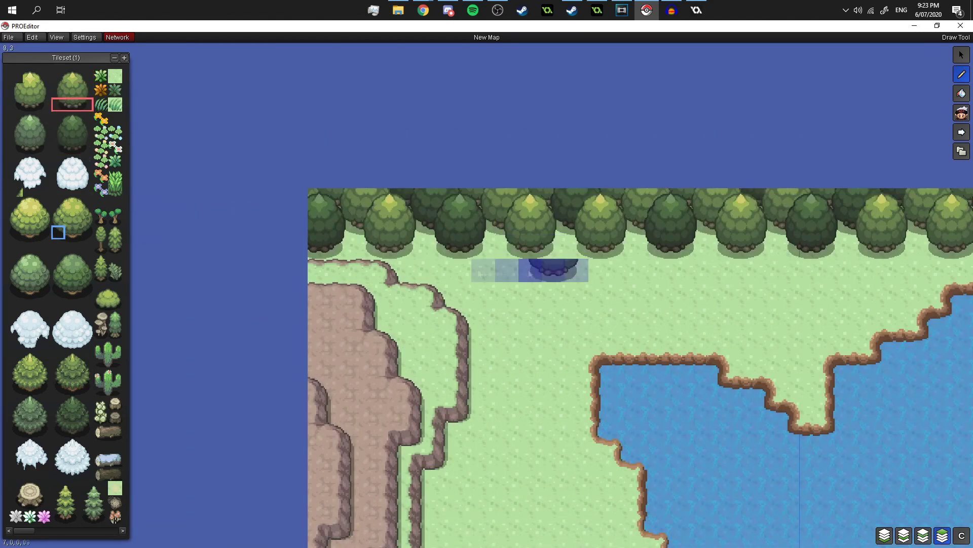
mouse_move(484, 269)
mouse_down()
mouse_move(528, 332)
mouse_move(665, 286)
mouse_move(507, 324)
mouse_up()
key(ctrl+z)
key(ctrl+z)
key(ctrl+z)
Place staggered tree bases on the second layer between the northern tree rows, the western cliff and the lake.
click(903, 536)
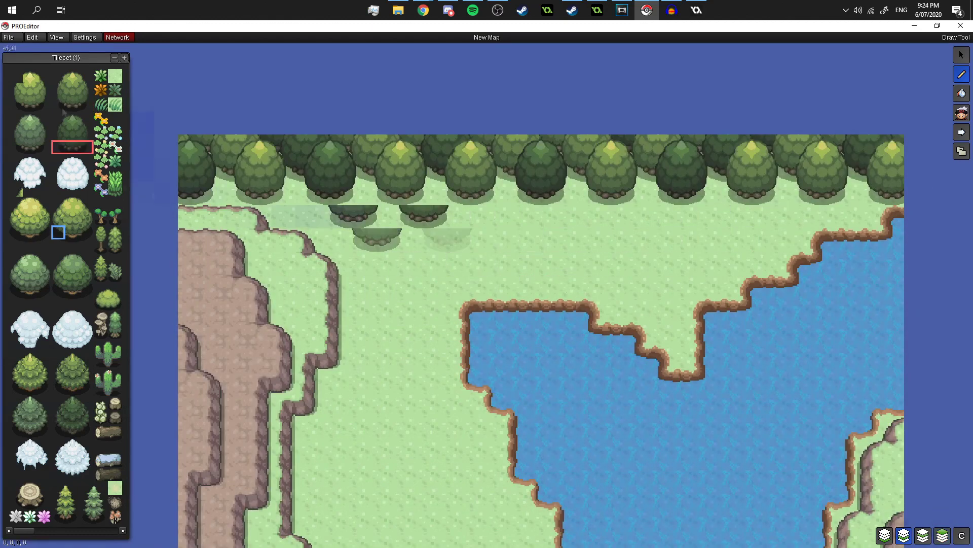
drag(332, 216, 687, 217)
drag(641, 240, 357, 241)
drag(378, 264, 586, 264)
mouse_move(539, 287)
mouse_down()
mouse_move(399, 284)
mouse_move(406, 358)
mouse_move(446, 361)
mouse_up()
click(300, 219)
Add light and dark middle tiles on the third layer above the new tree bases northwest of the lake.
click(923, 535)
right_click(373, 299)
right_click(393, 289)
drag(59, 133, 86, 133)
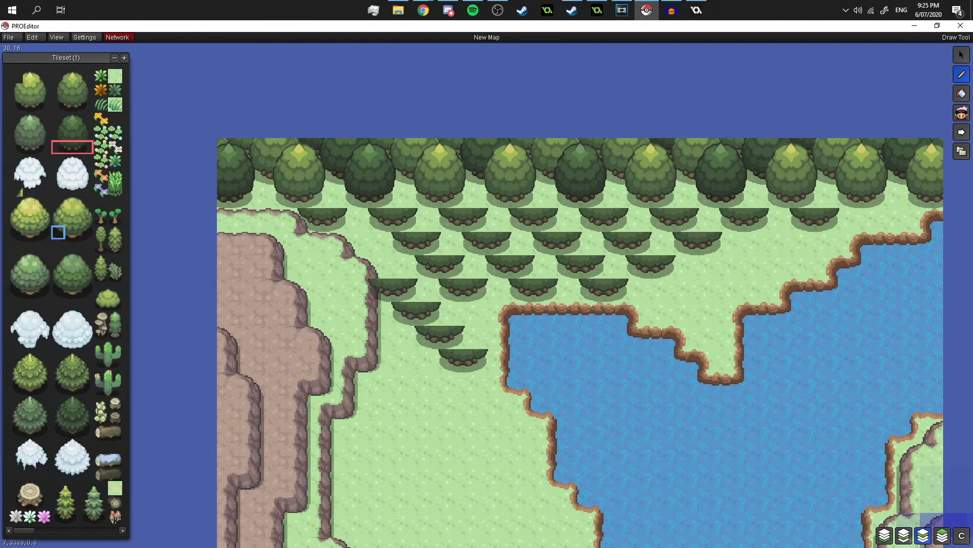
click(382, 196)
click(497, 243)
click(568, 243)
click(615, 219)
click(685, 220)
click(732, 196)
click(439, 337)
click(510, 267)
Complete the northern forest's new trees with light and dark top tiles on the fourth layer.
mouse_move(58, 90)
mouse_down()
mouse_move(87, 90)
mouse_move(87, 76)
mouse_up()
click(942, 535)
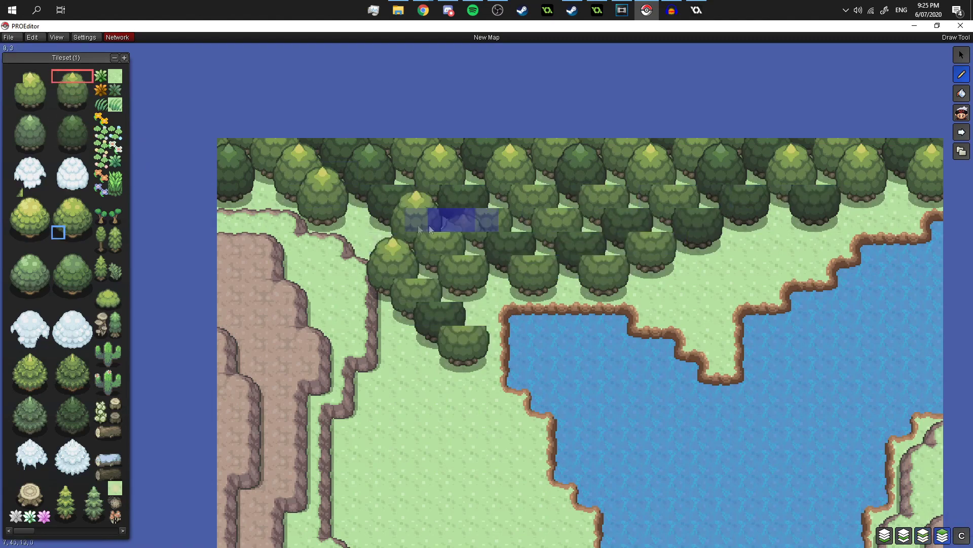
click(463, 197)
right_click(58, 119)
right_click(486, 220)
click(583, 246)
right_click(673, 196)
right_click(721, 173)
right_click(790, 173)
Place staggered rows of tree tops on the fourth layer across the grass in the map's southeastern corner.
click(942, 535)
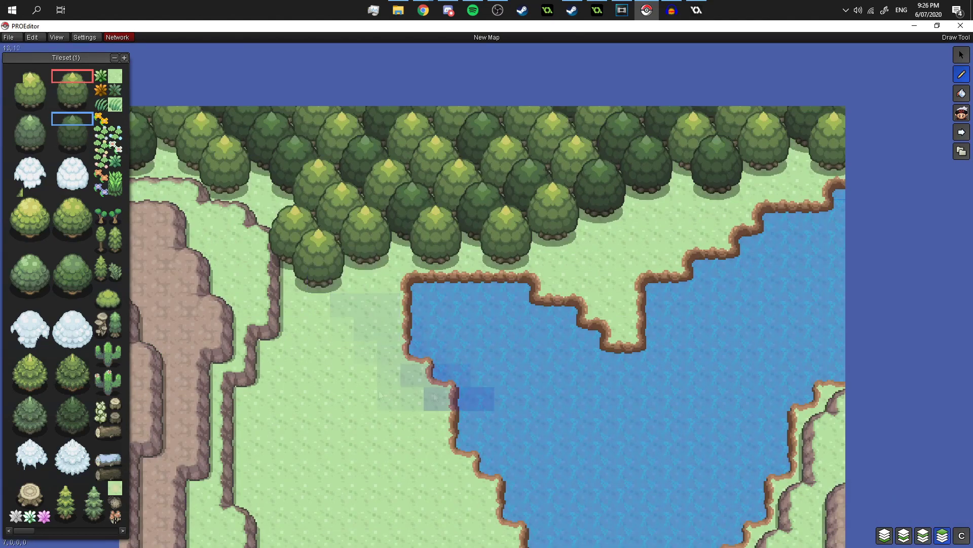
scroll(435, 398, down, 1)
drag(413, 348, 607, 348)
click(451, 328)
click(510, 329)
click(551, 309)
click(431, 309)
click(531, 290)
click(571, 269)
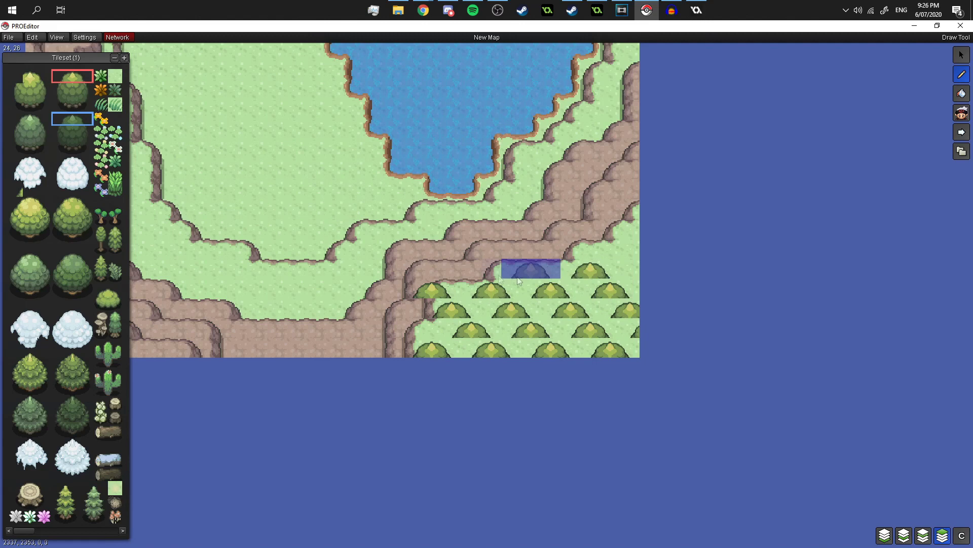
click(550, 251)
right_click(566, 257)
Fill in the light and dark middle and base tiles of the trees in the southeastern corner.
right_click(506, 376)
mouse_move(507, 383)
mouse_down()
mouse_move(413, 332)
mouse_move(507, 313)
mouse_move(585, 334)
mouse_up()
click(72, 104)
click(58, 105)
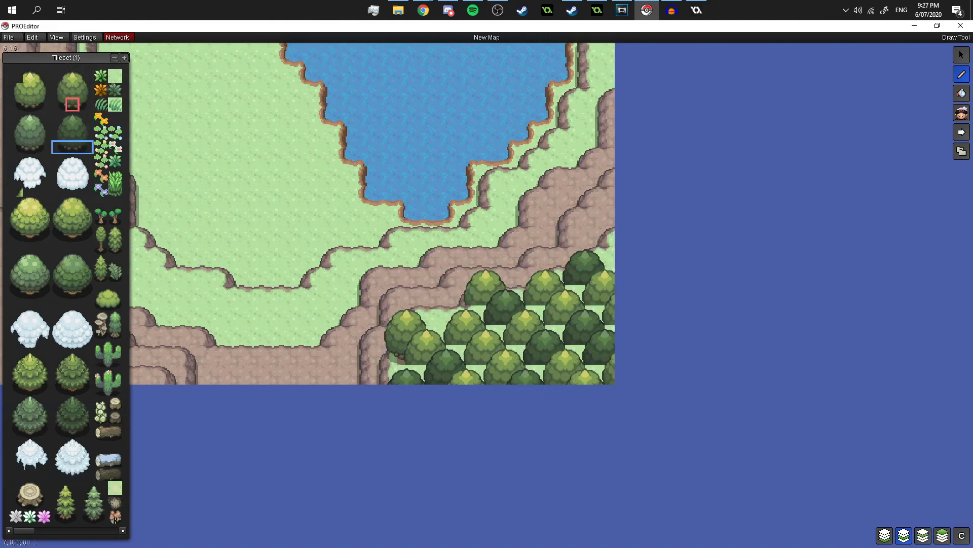
drag(58, 105, 86, 104)
click(485, 313)
right_click(506, 334)
click(526, 374)
click(58, 105)
Switch to tileset 10 and pick the grass tile beside the small green cliff.
scroll(66, 203, down, 9)
click(115, 204)
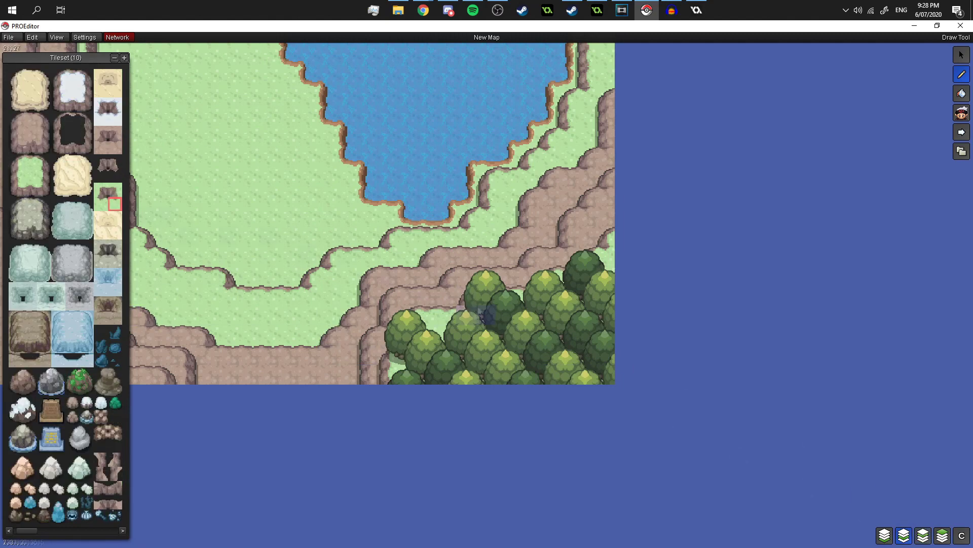
scroll(294, 211, up, 2)
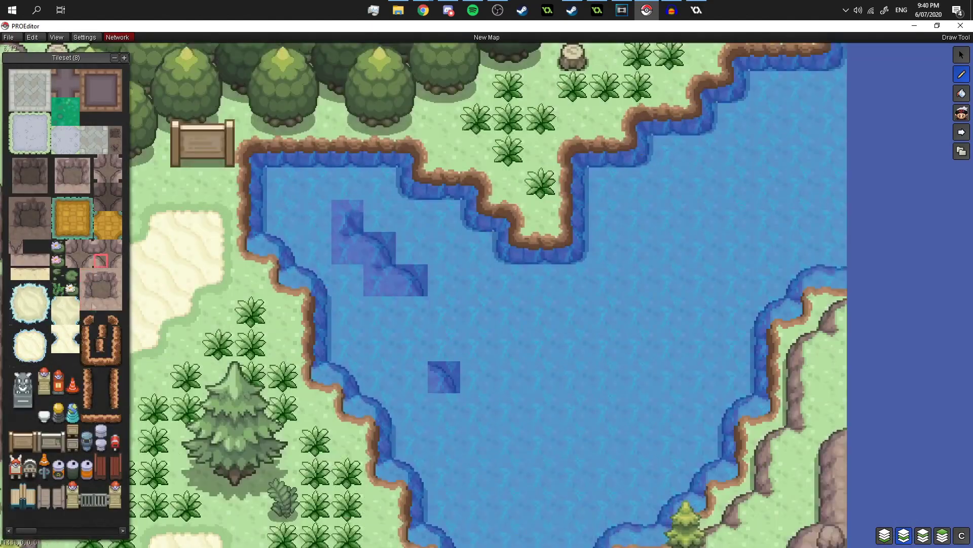
Outline a deeper basin inside the lake with underwater ledge tiles from tileset 8 on the second layer.
drag(406, 305, 446, 406)
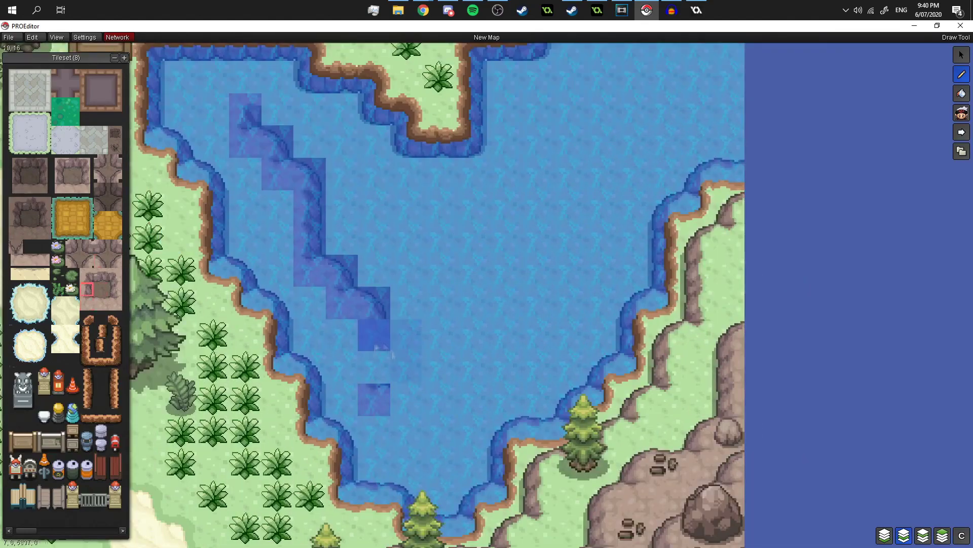
drag(438, 383, 528, 309)
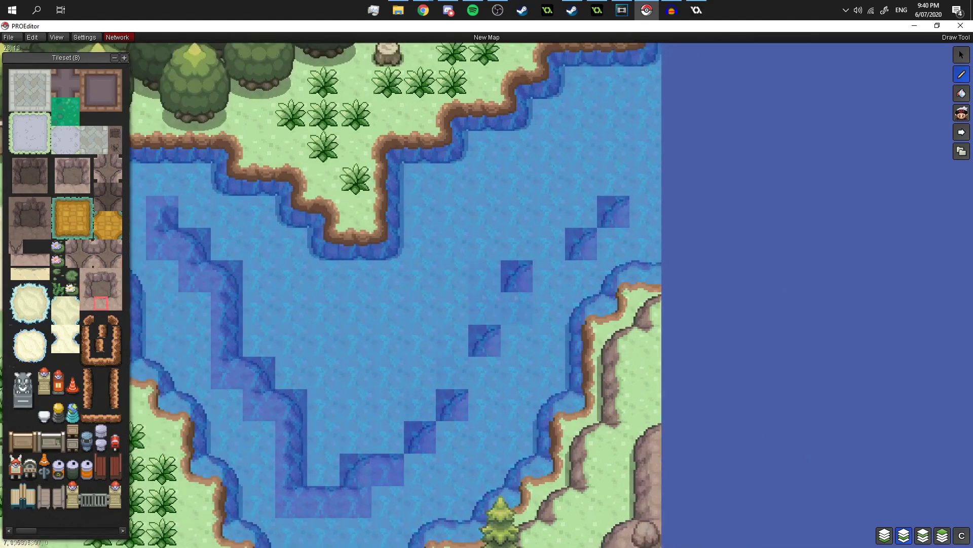
drag(565, 277, 469, 421)
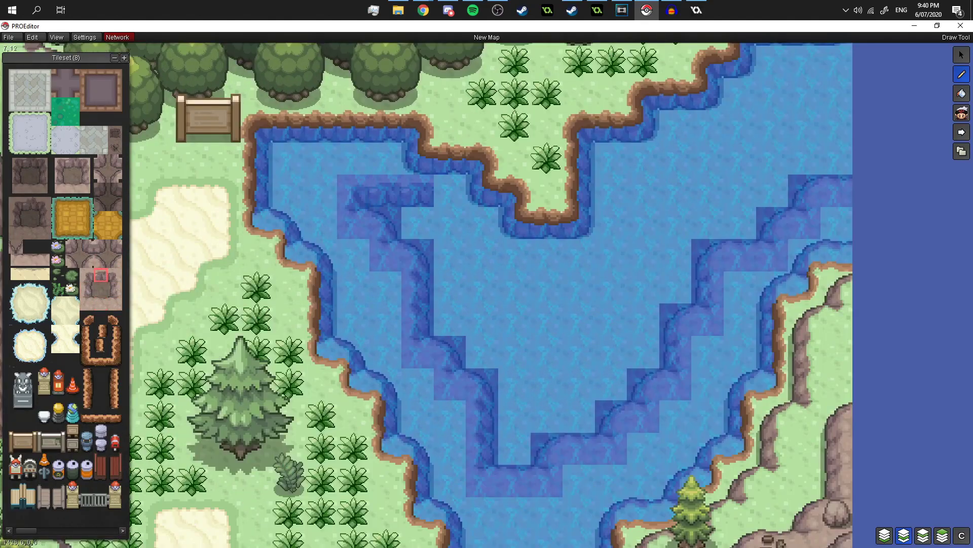
drag(370, 190, 623, 286)
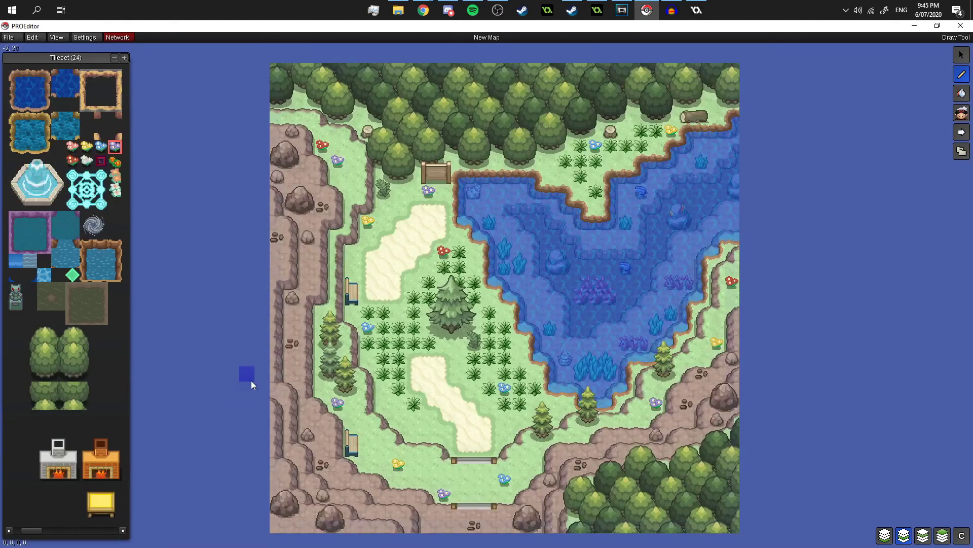
Frame the finished map and capture a screenshot of its whole area.
scroll(251, 381, up, 1)
key(ctrl+Print)
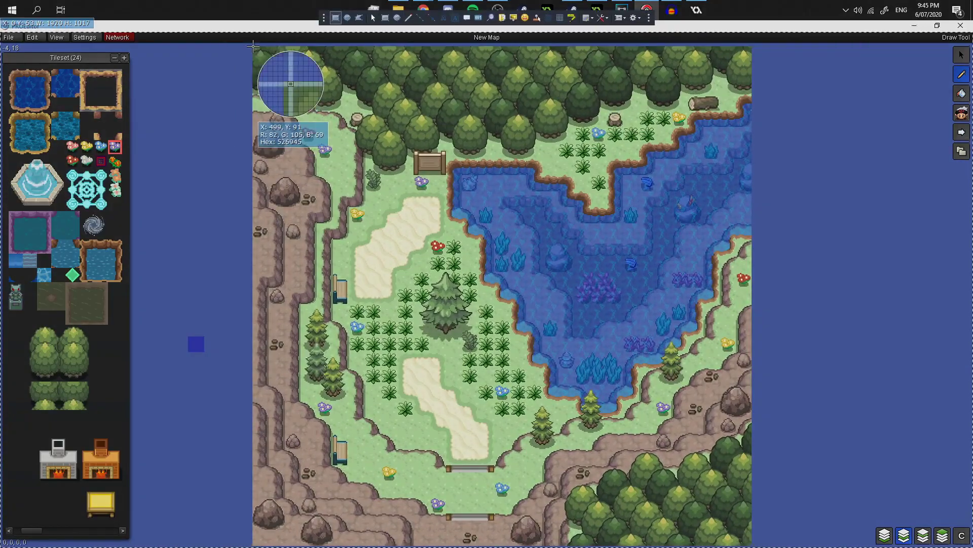
drag(253, 46, 752, 545)
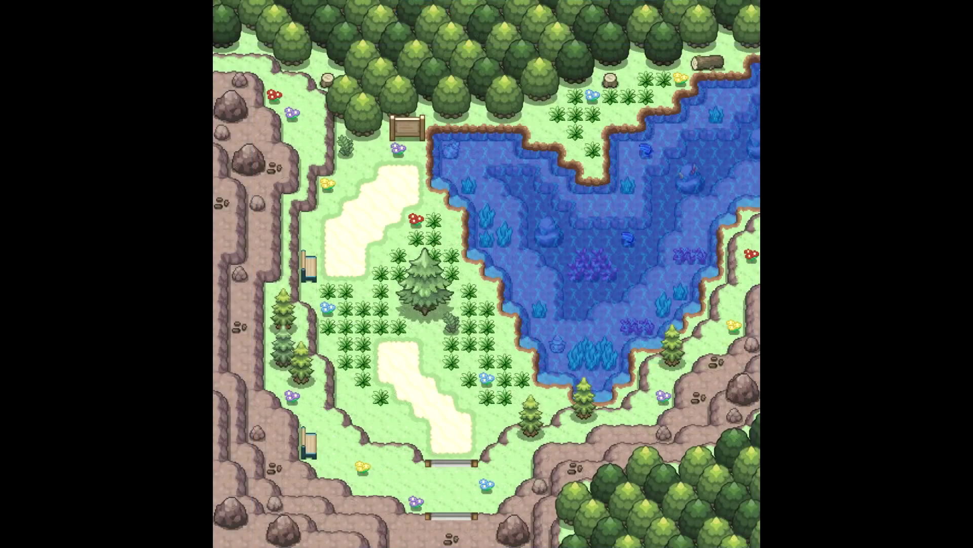